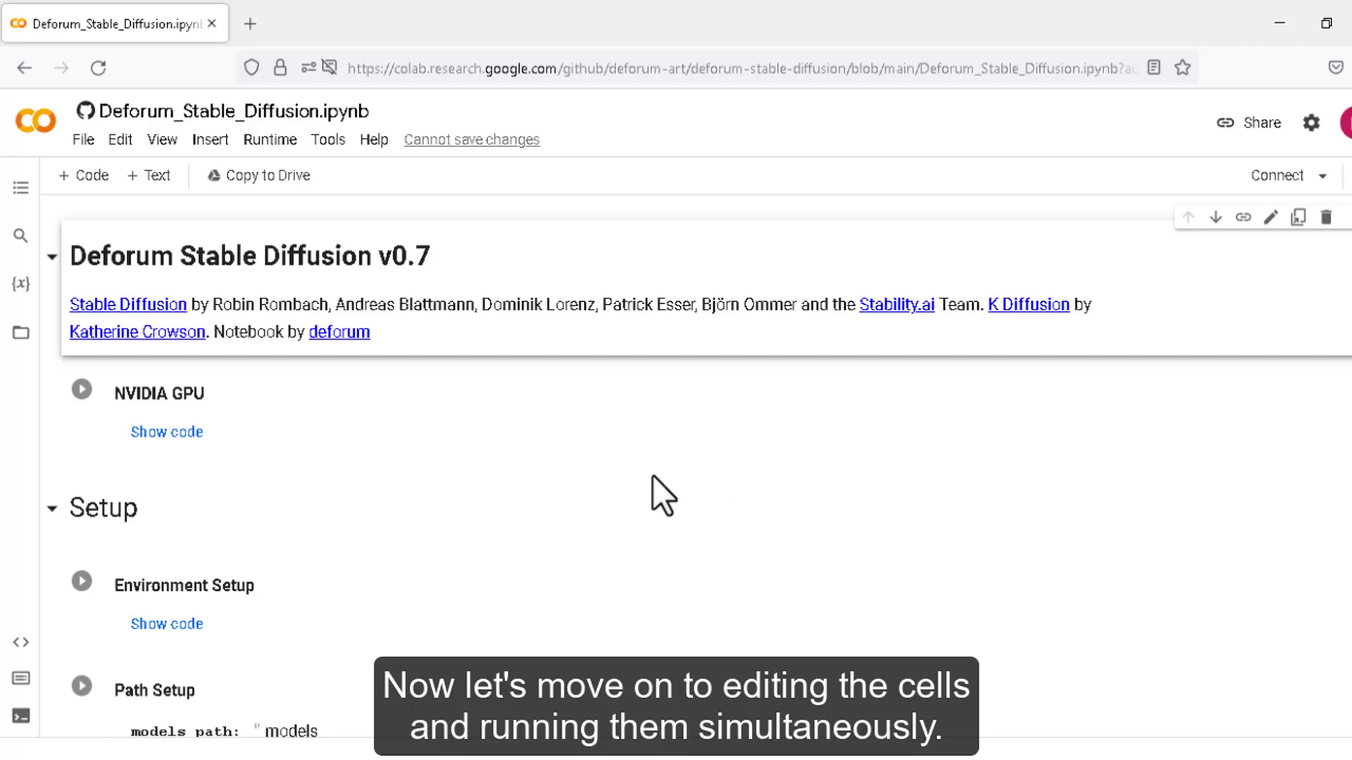
# - Run the NVIDIA GPU check, which reports a Tesla T4, and then the Environment Setup cell
pyautogui.click(82, 391)
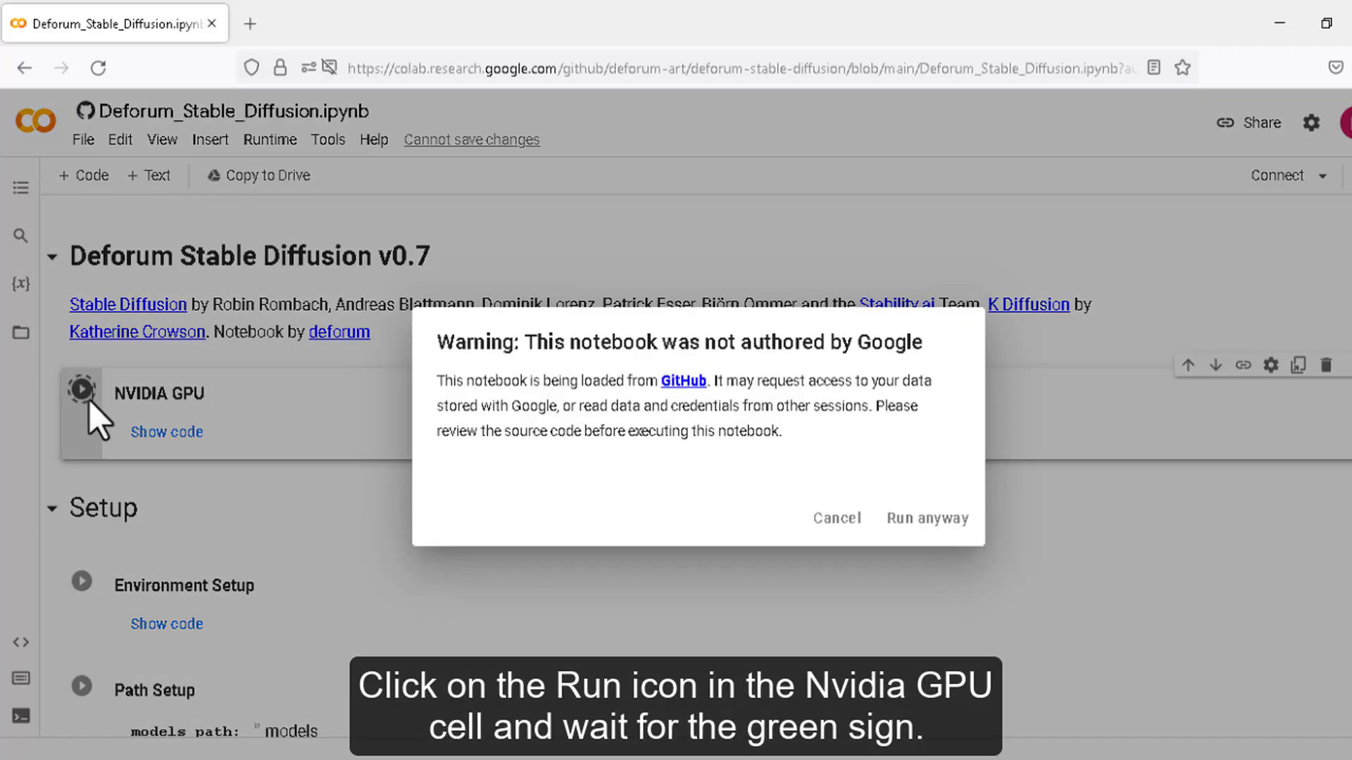
pyautogui.click(939, 520)
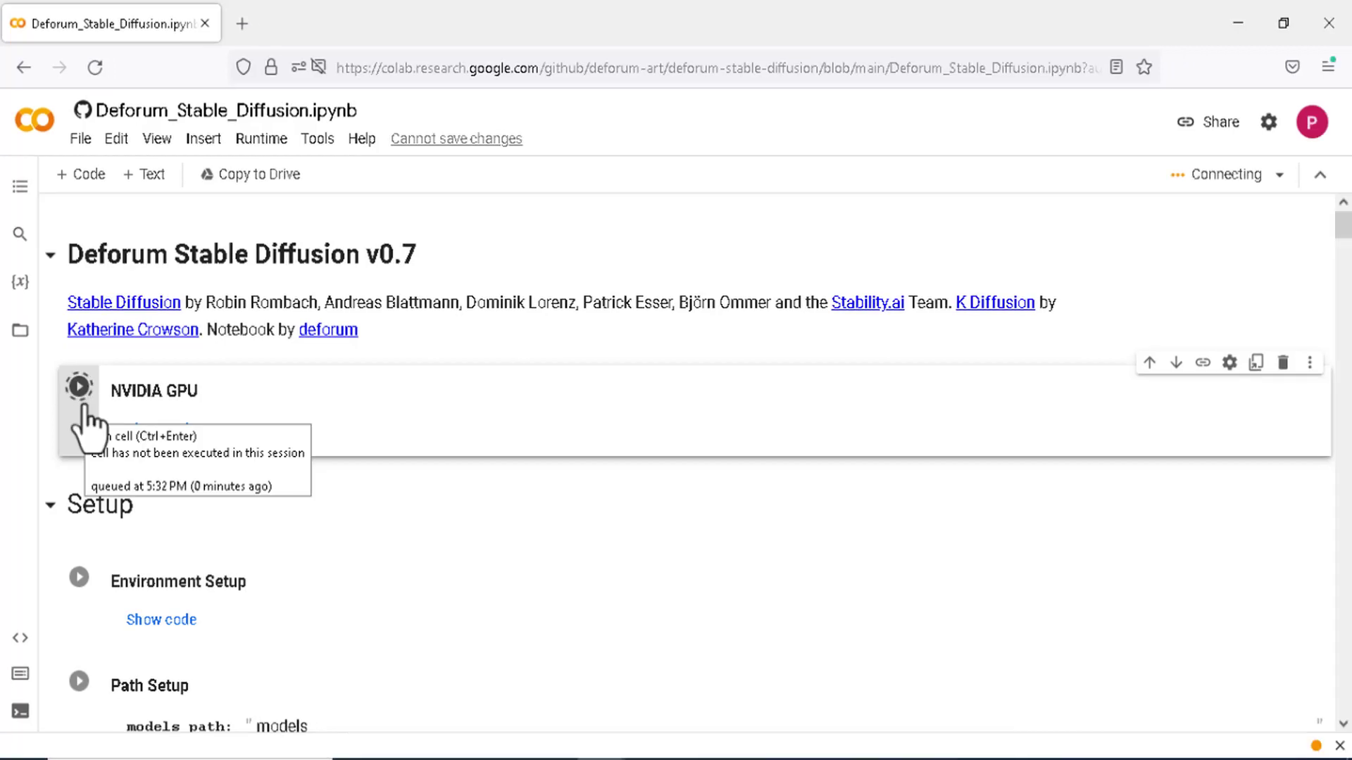
pyautogui.scroll(-2, 79, 486)
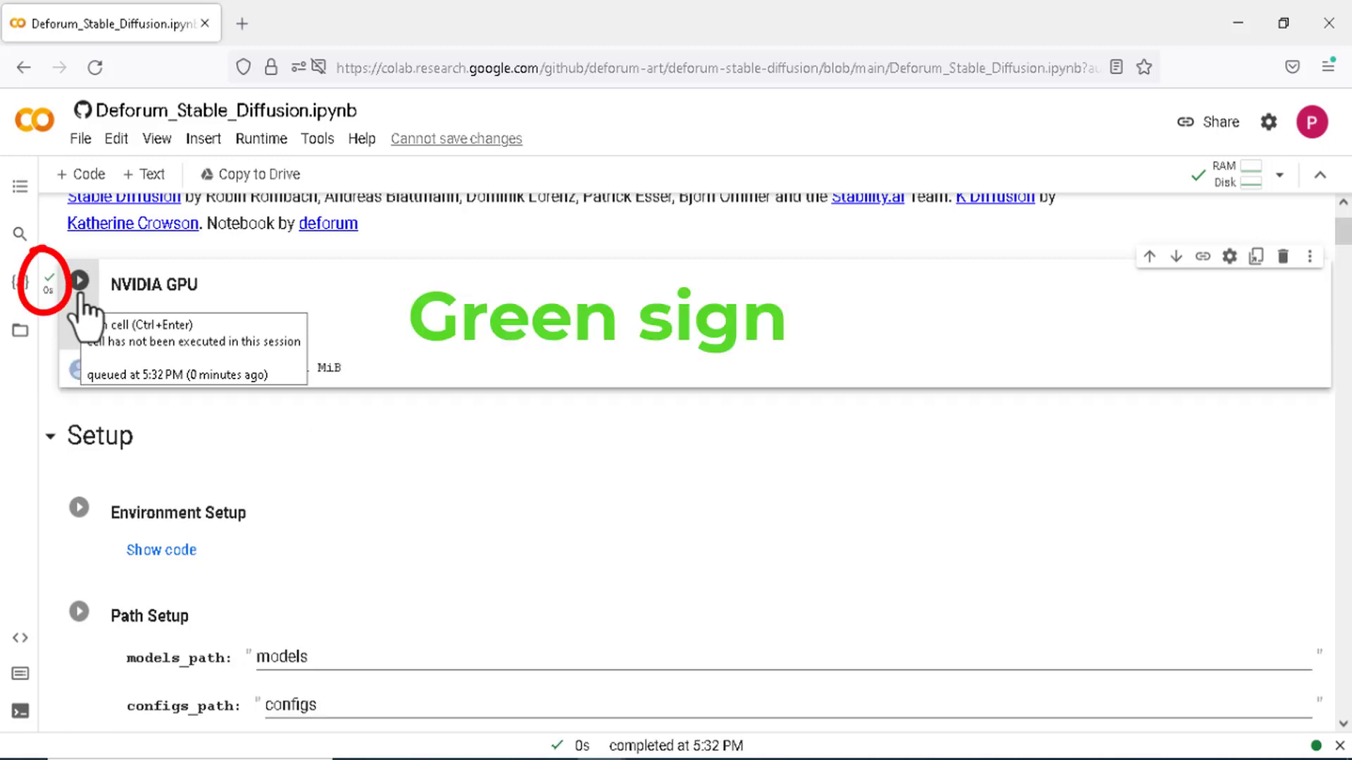
pyautogui.click(79, 507)
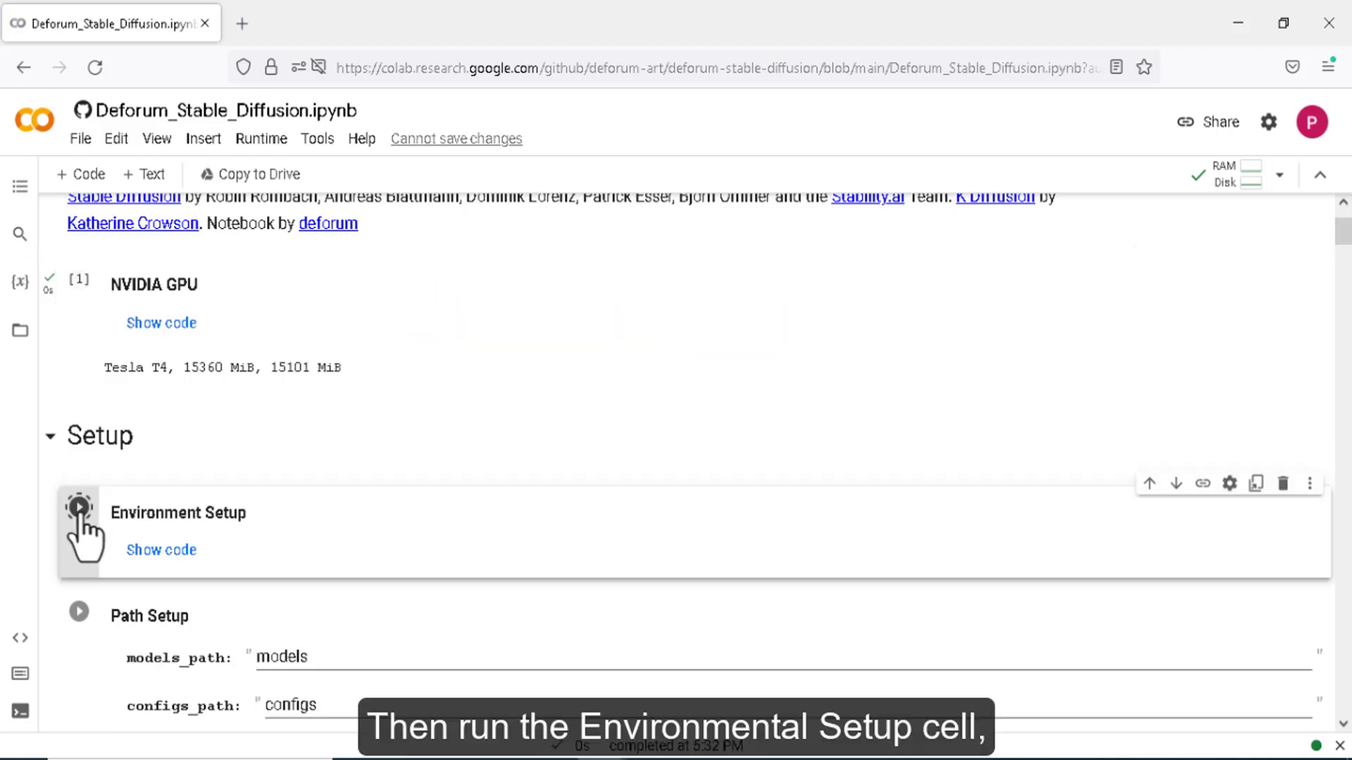
pyautogui.scroll(-3, 147, 507)
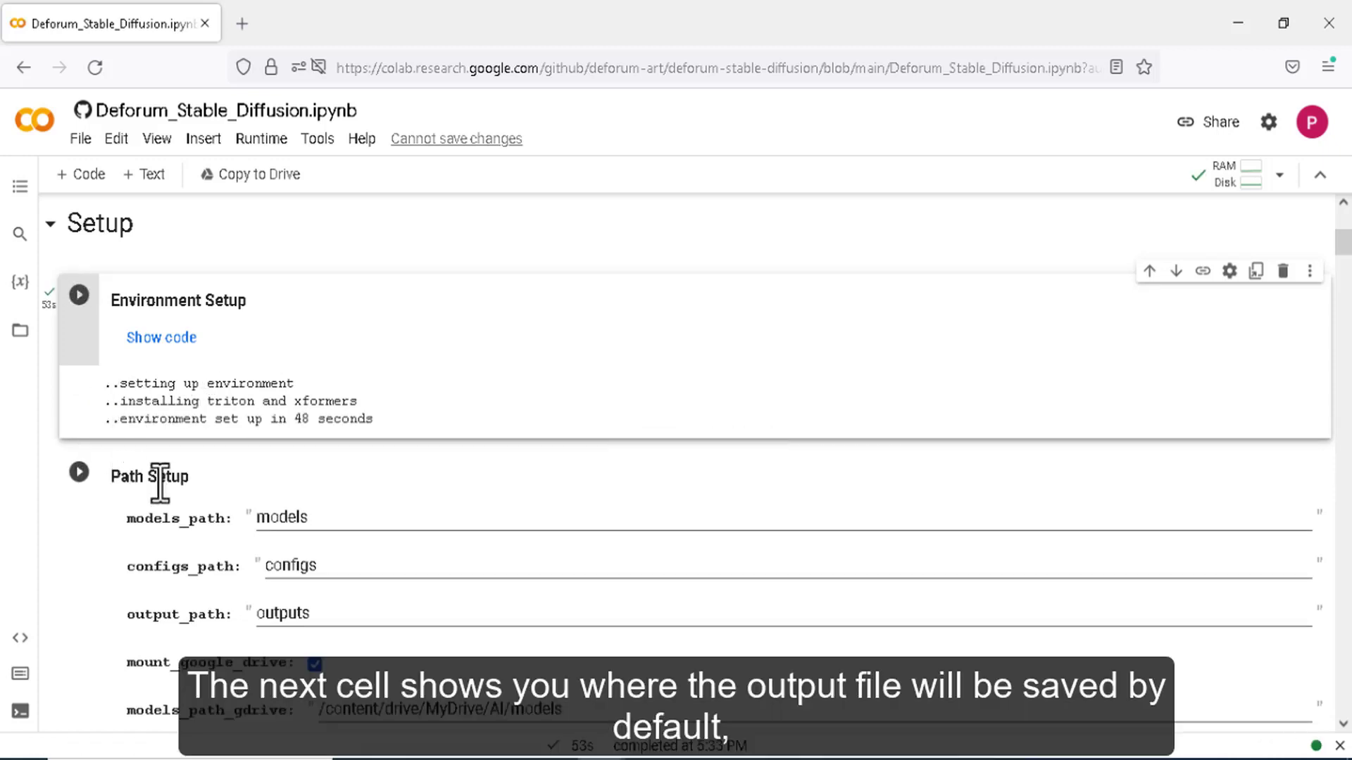
# - Set the Path Setup model_checkpoint to Protogen_V2.2.ckpt
pyautogui.scroll(-3, 206, 478)
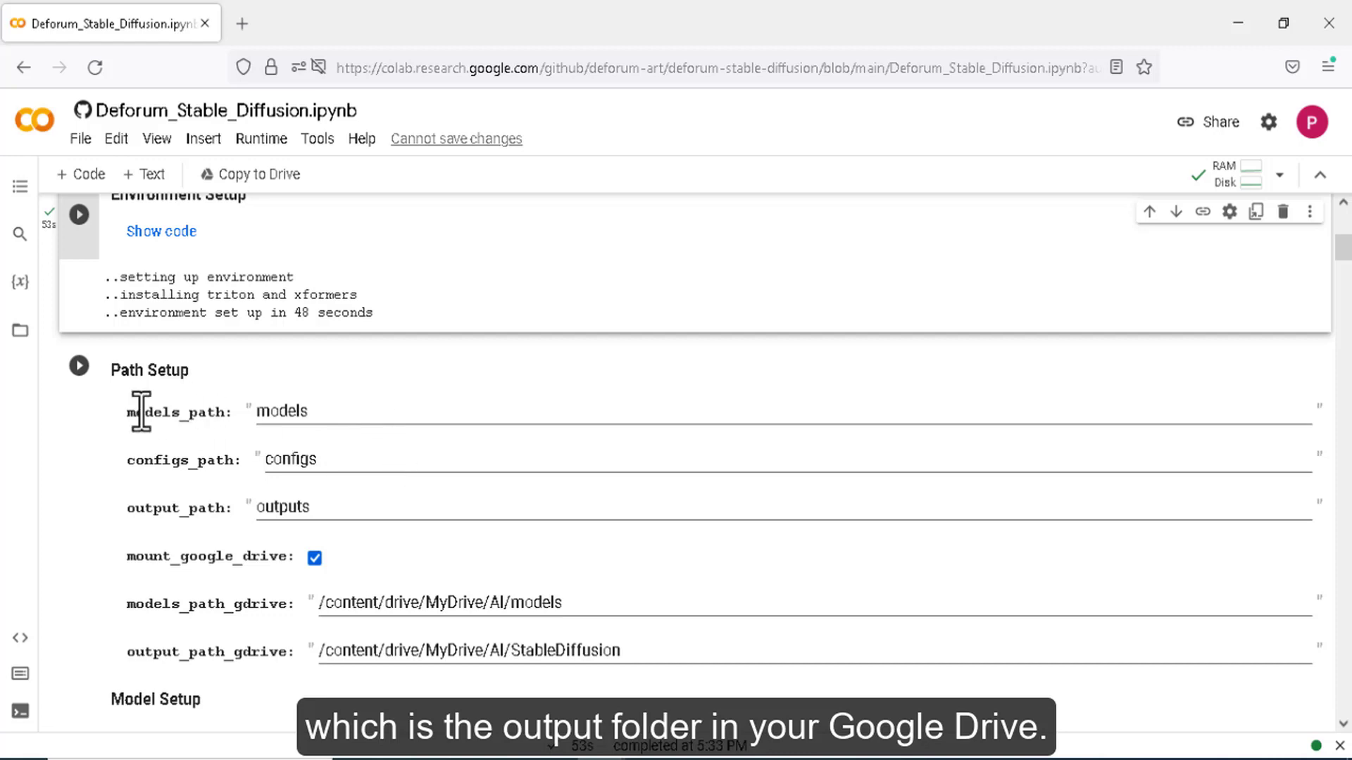
pyautogui.click(294, 411)
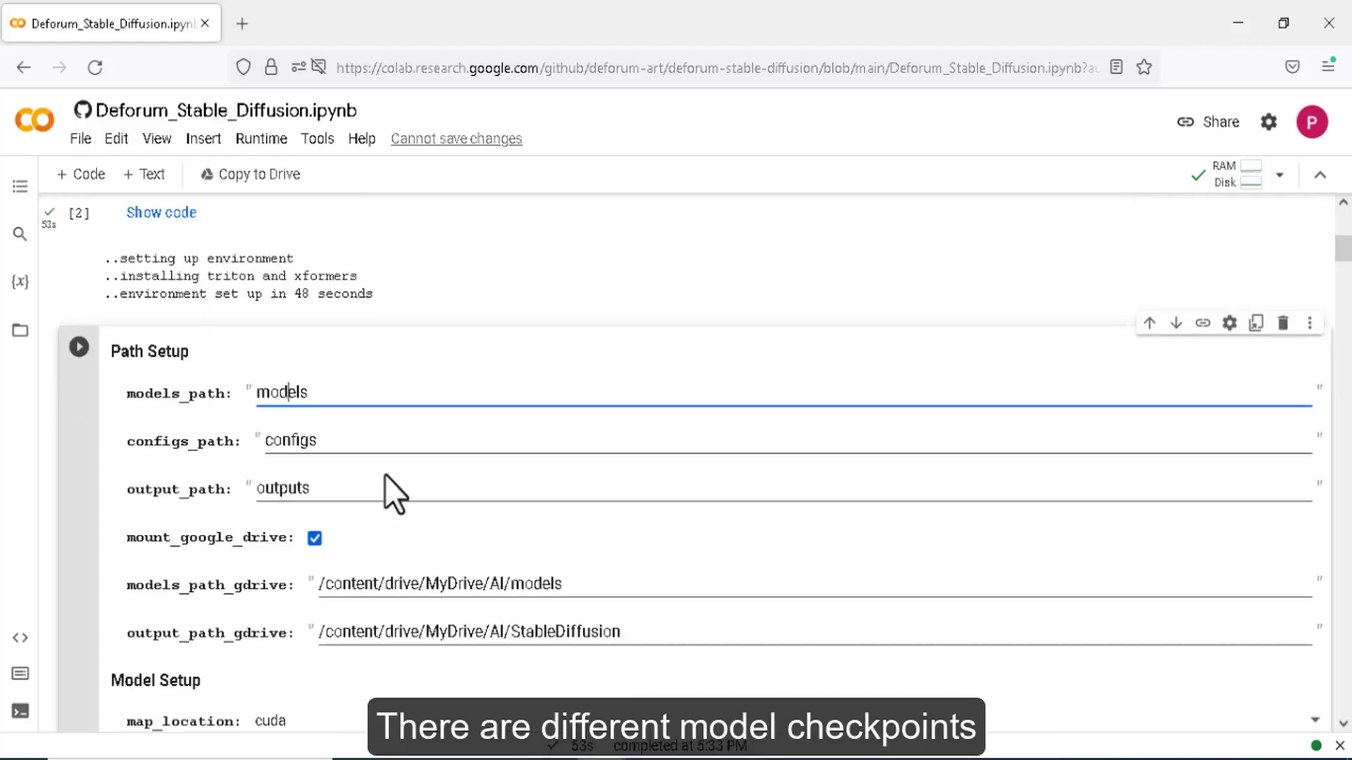
pyautogui.scroll(-2, 328, 459)
pyautogui.scroll(2, 328, 459)
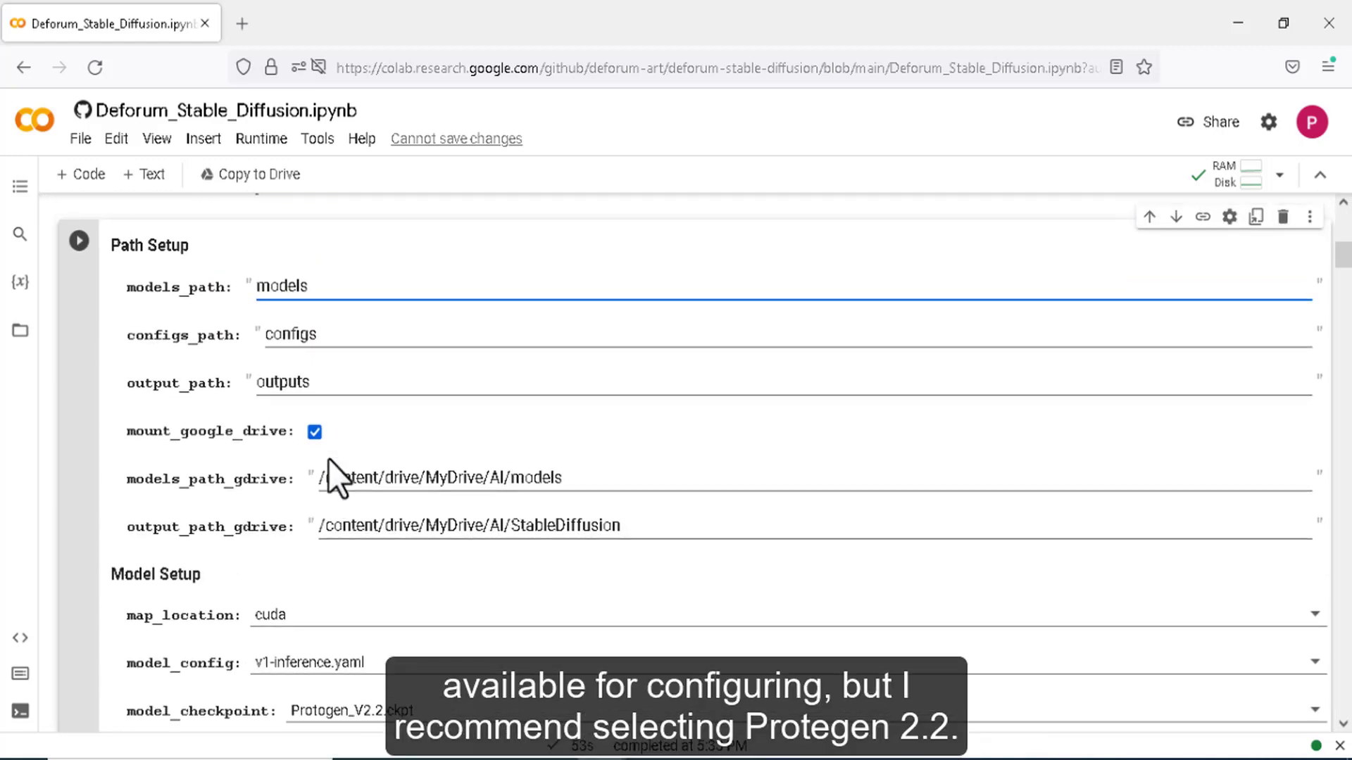
pyautogui.scroll(-2, 328, 459)
pyautogui.click(377, 607)
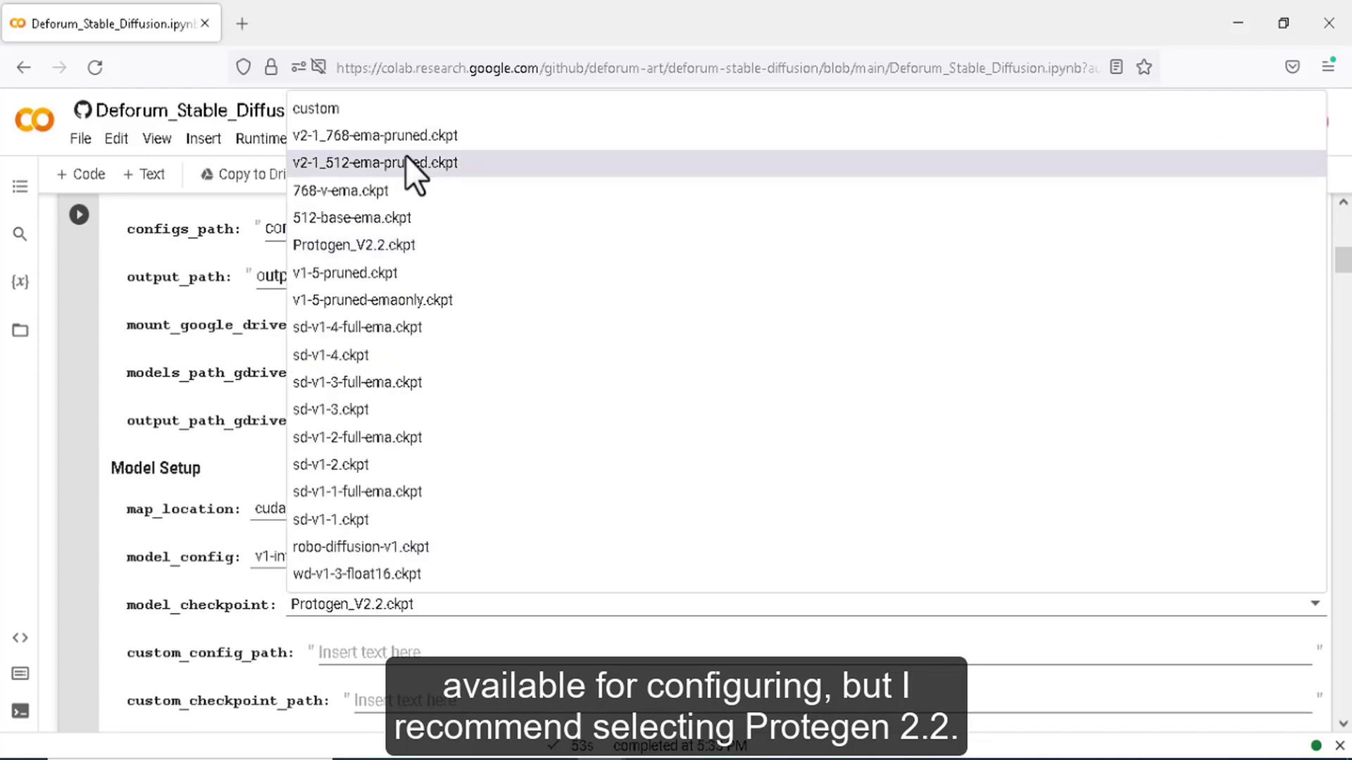
pyautogui.click(392, 522)
pyautogui.click(442, 607)
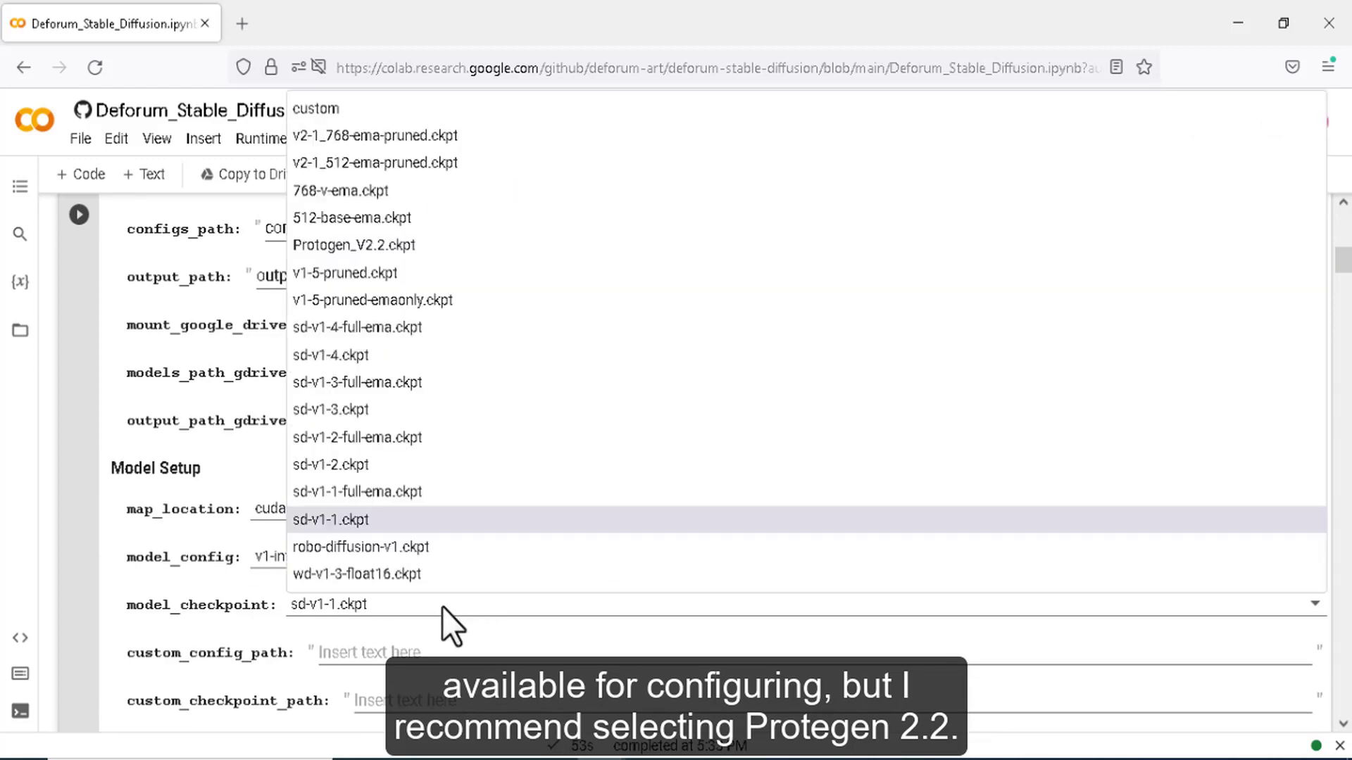
pyautogui.click(428, 247)
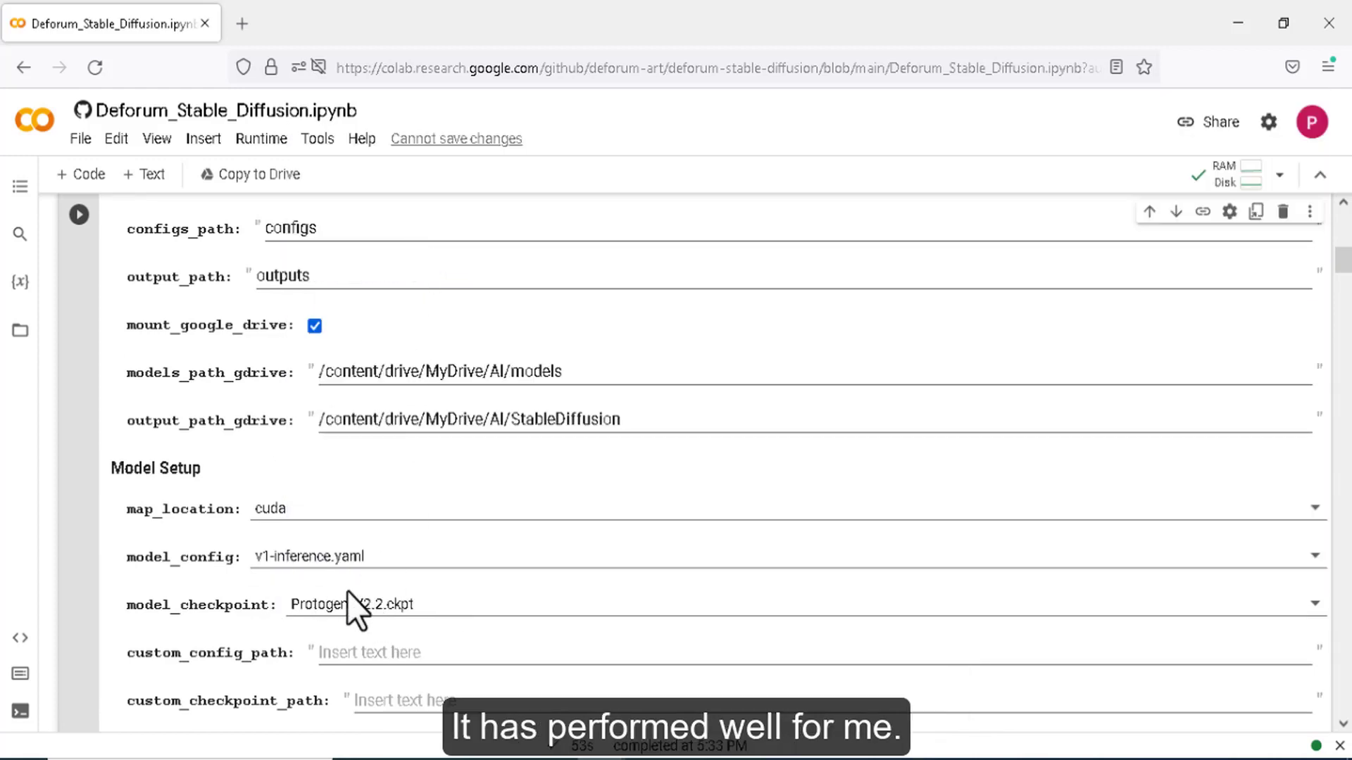
# - Run the path and model setup cell, granting Google Drive access so model files download
pyautogui.click(79, 214)
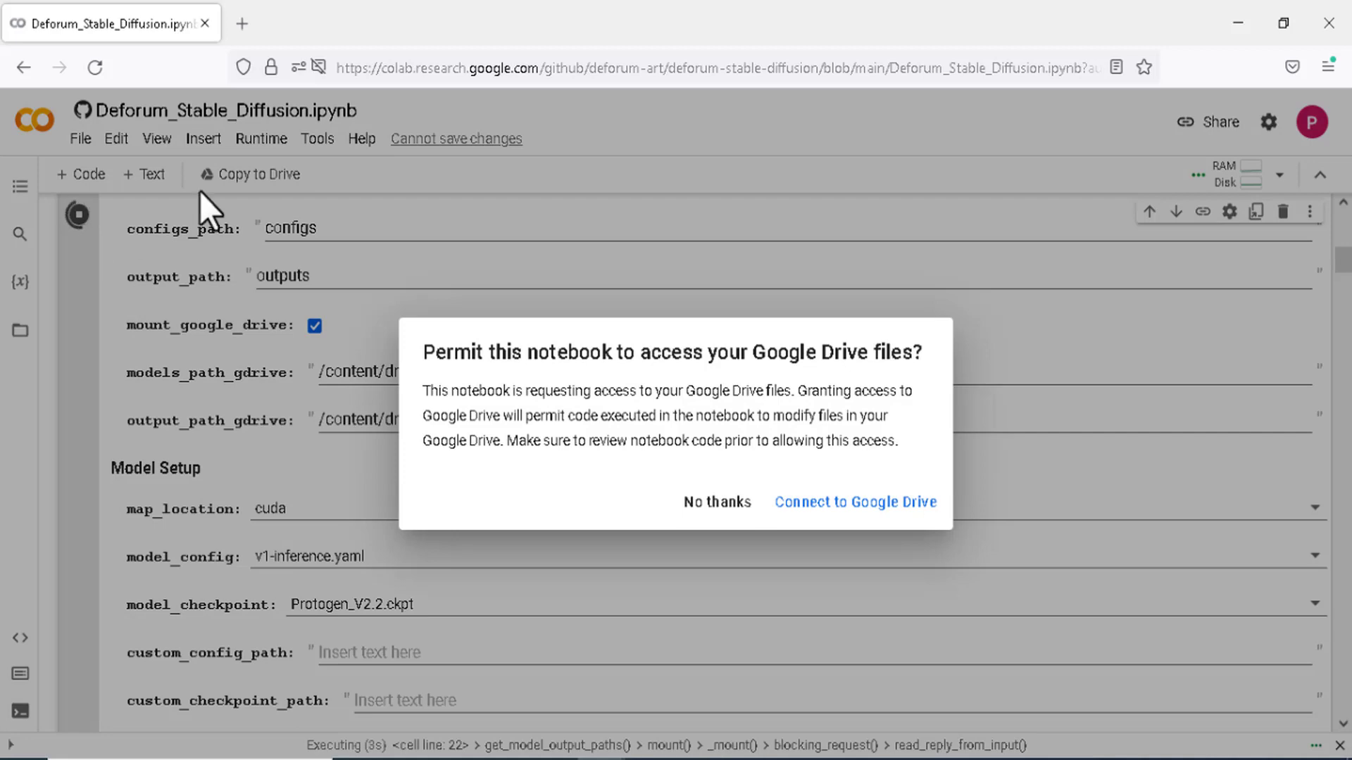
pyautogui.click(862, 504)
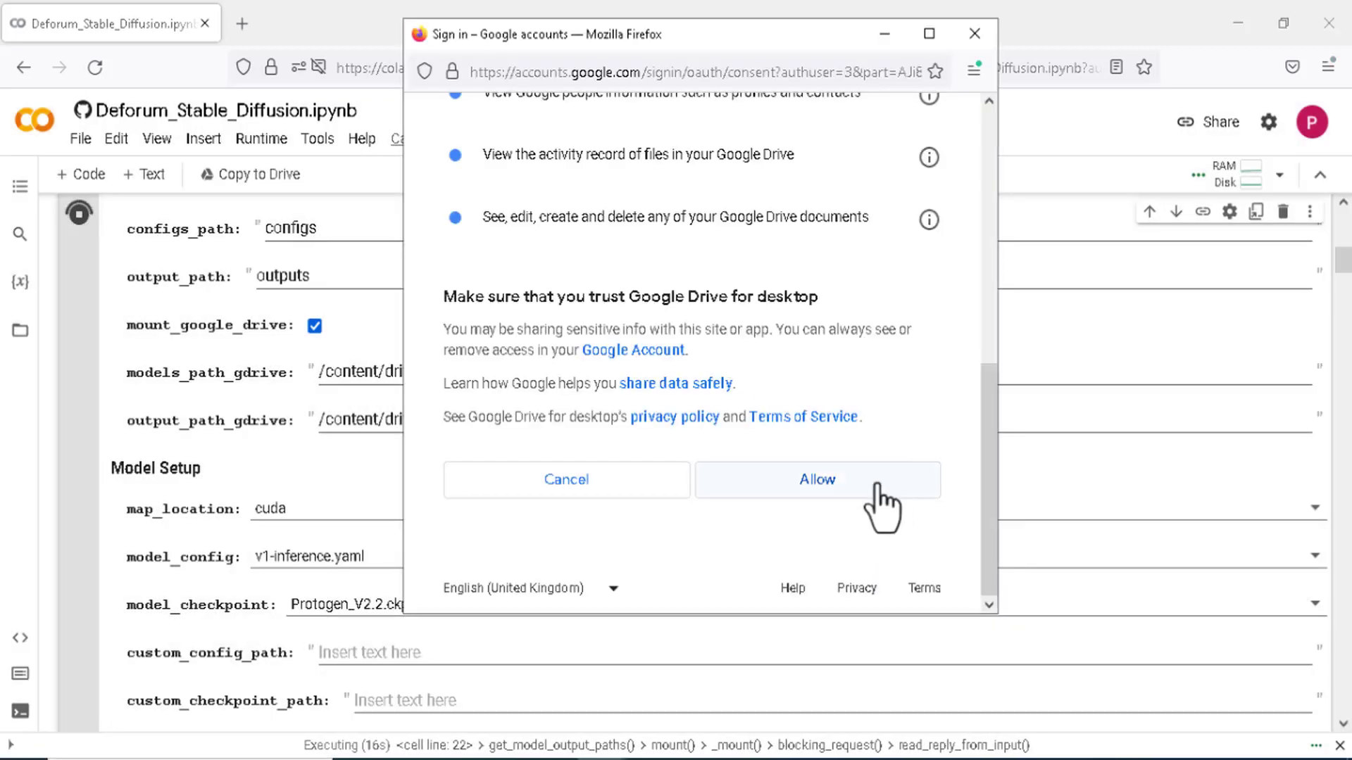
pyautogui.click(854, 484)
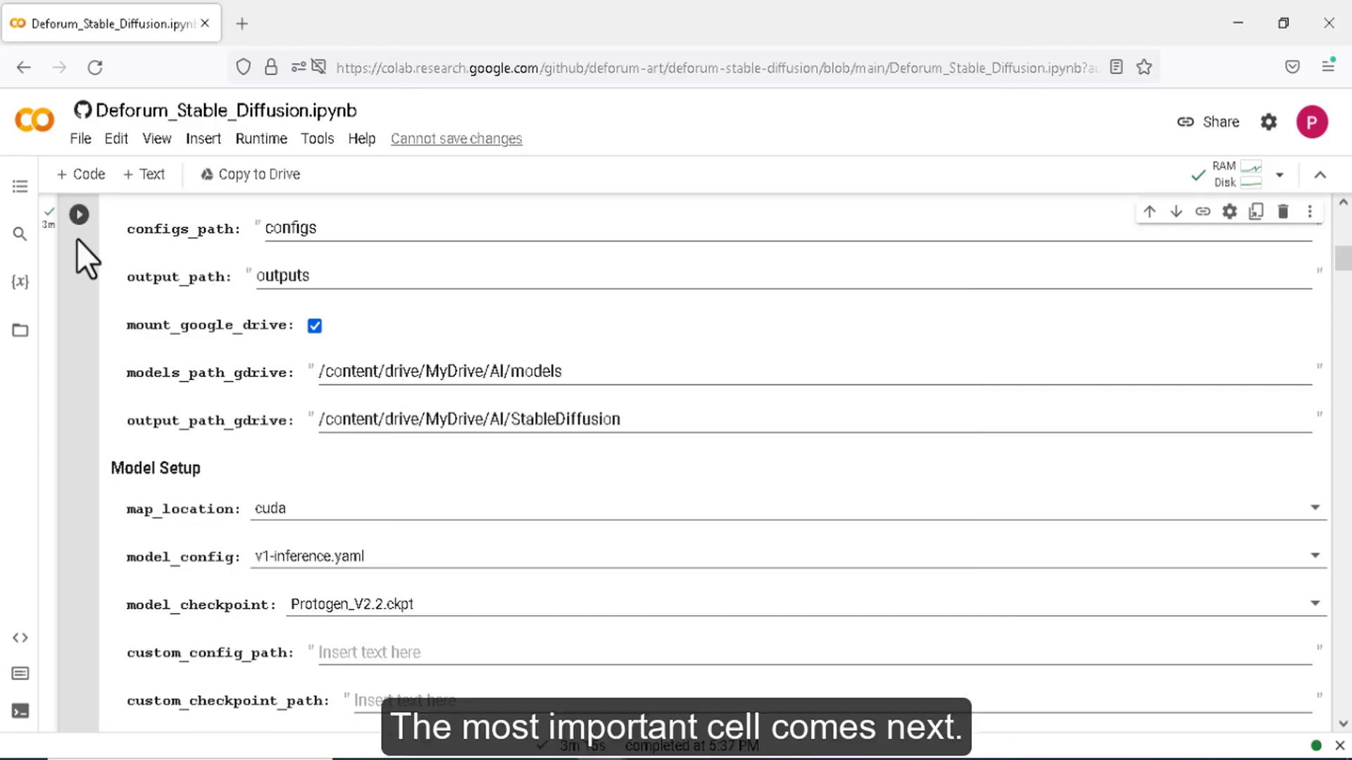
pyautogui.scroll(-7, 97, 245)
pyautogui.scroll(-5, 99, 248)
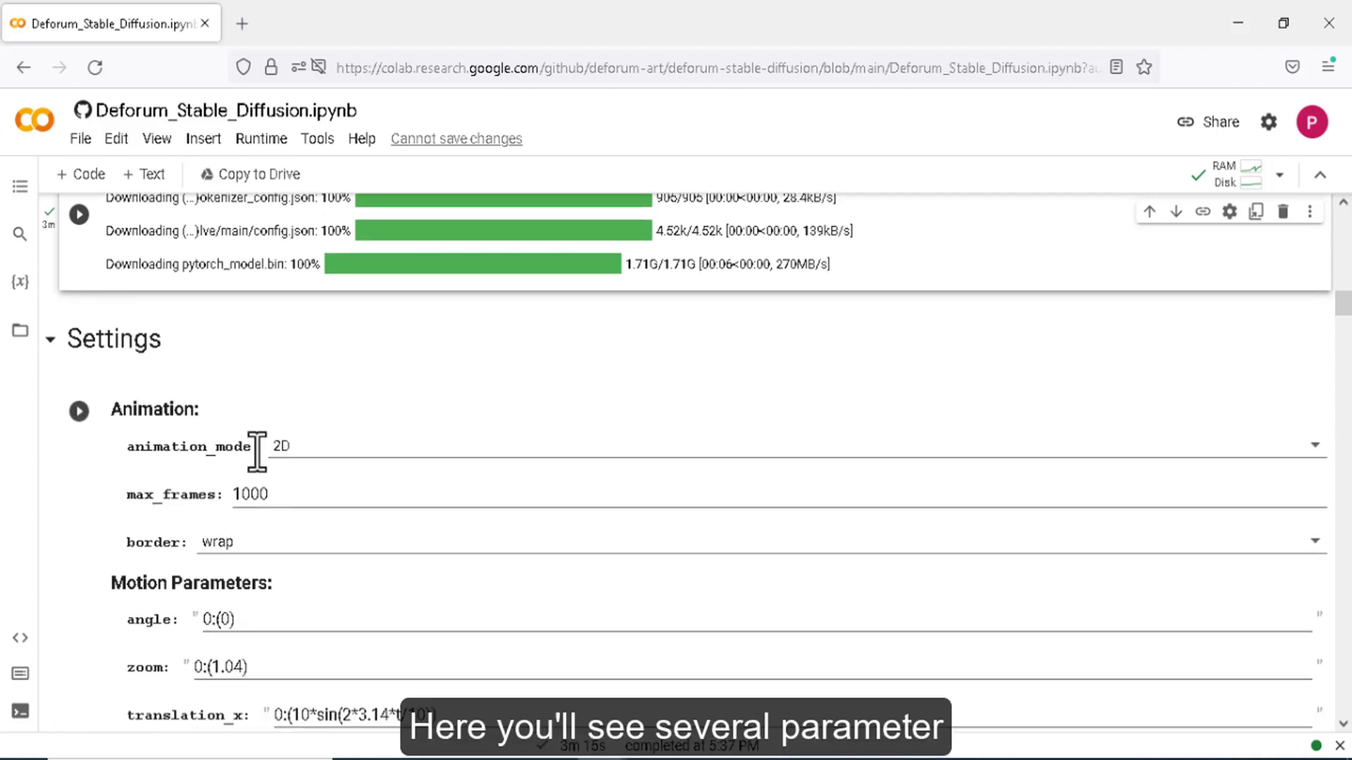
pyautogui.click(321, 446)
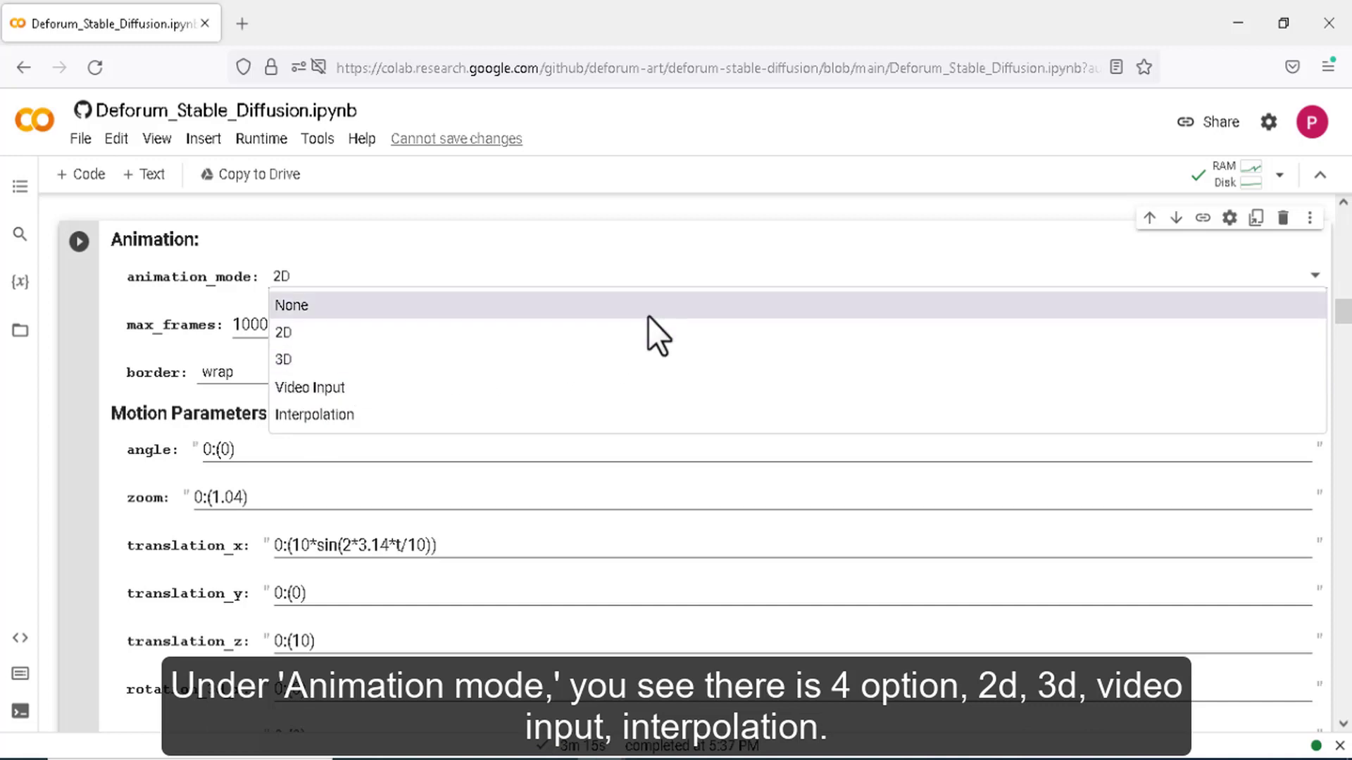
pyautogui.click(628, 361)
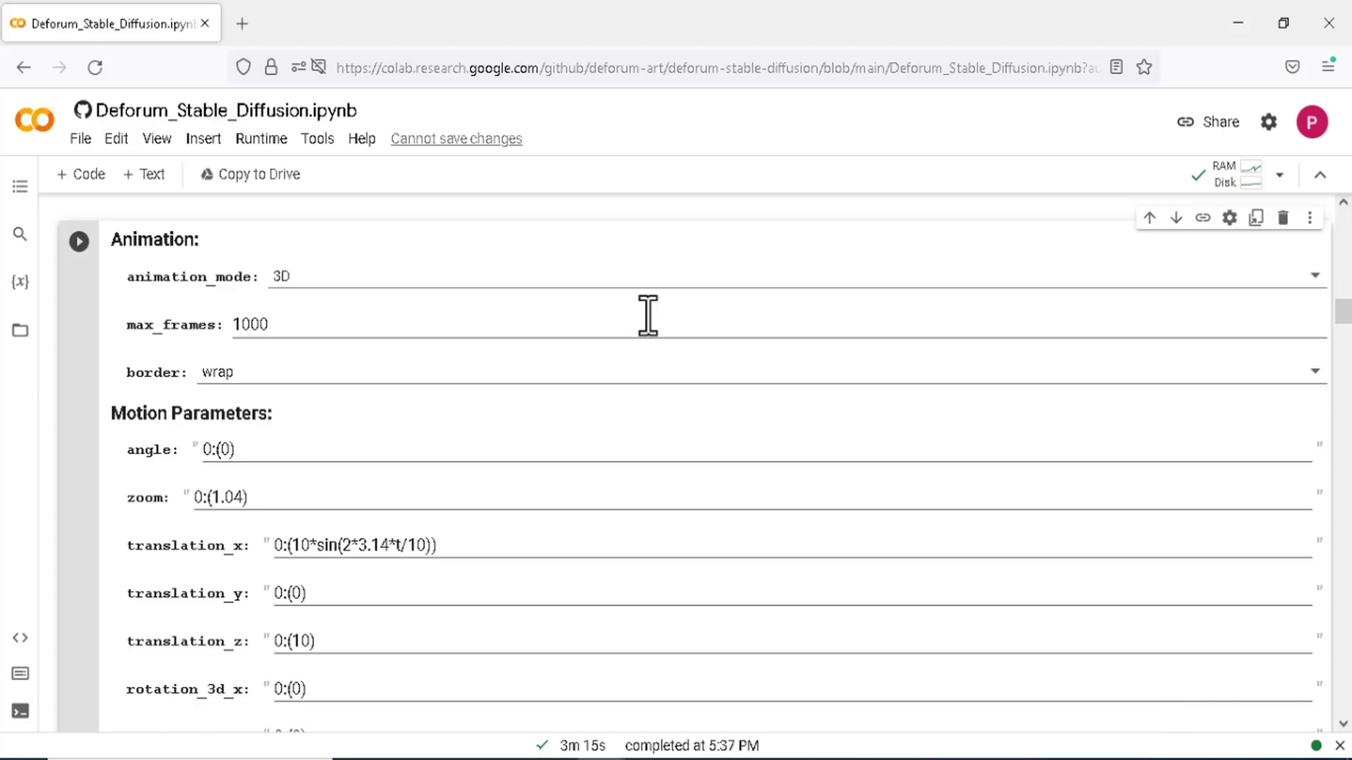
pyautogui.click(643, 274)
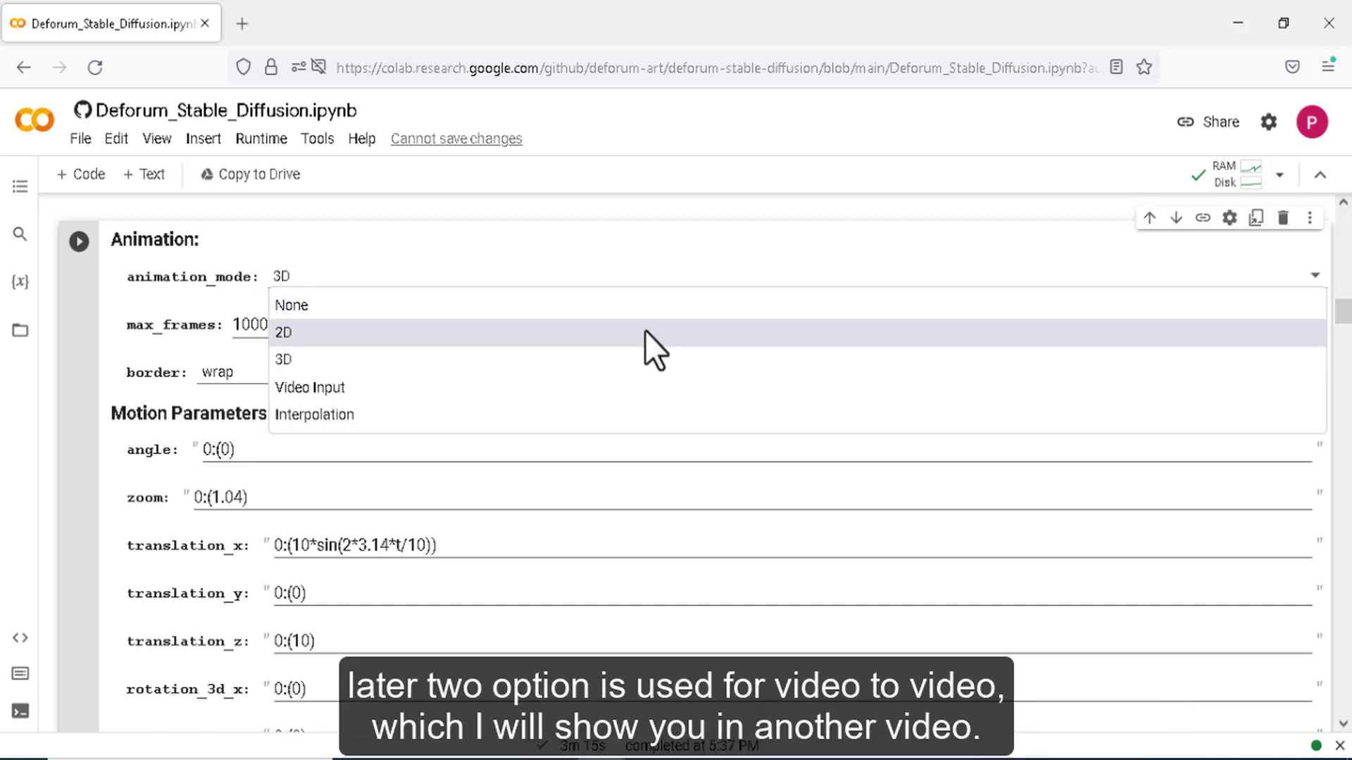
pyautogui.click(645, 331)
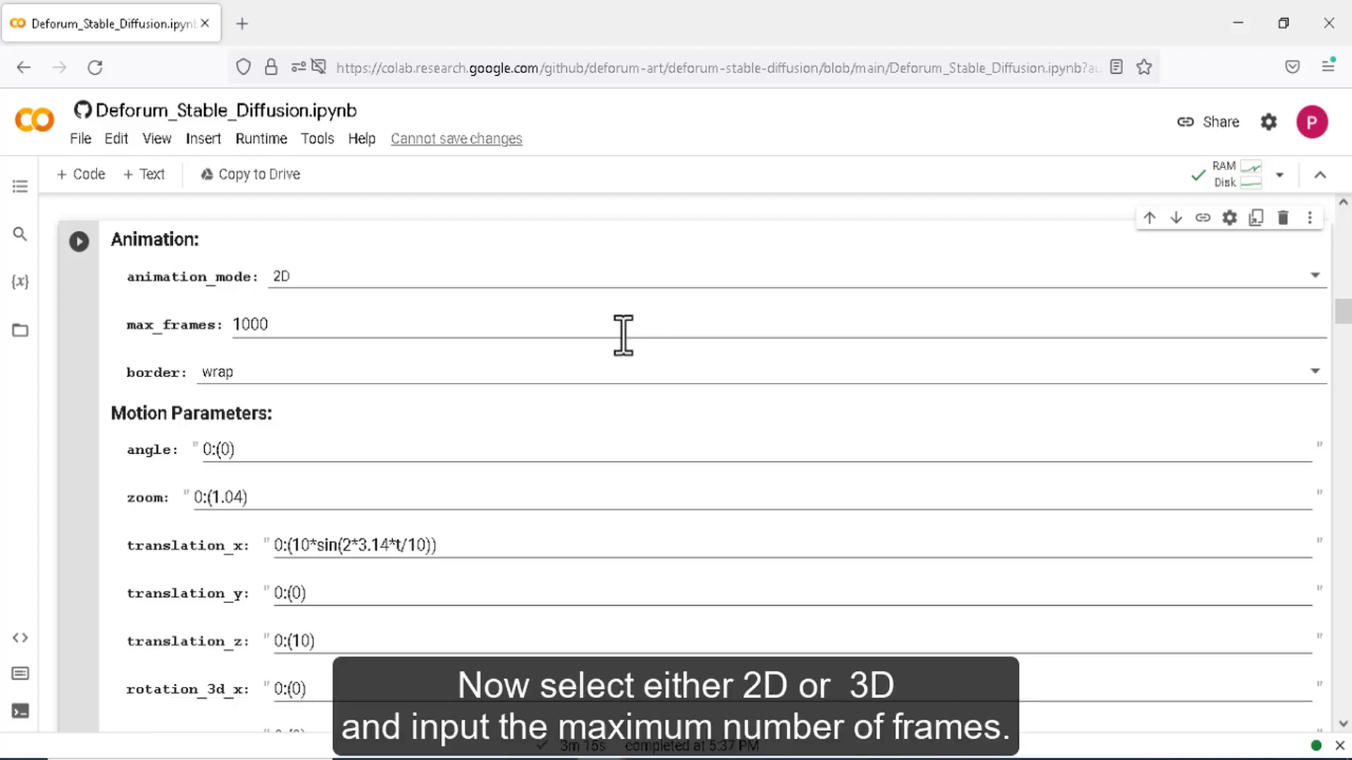
pyautogui.scroll(1, 331, 425)
# - Change max_frames from 1000 to 360
pyautogui.click(294, 432)
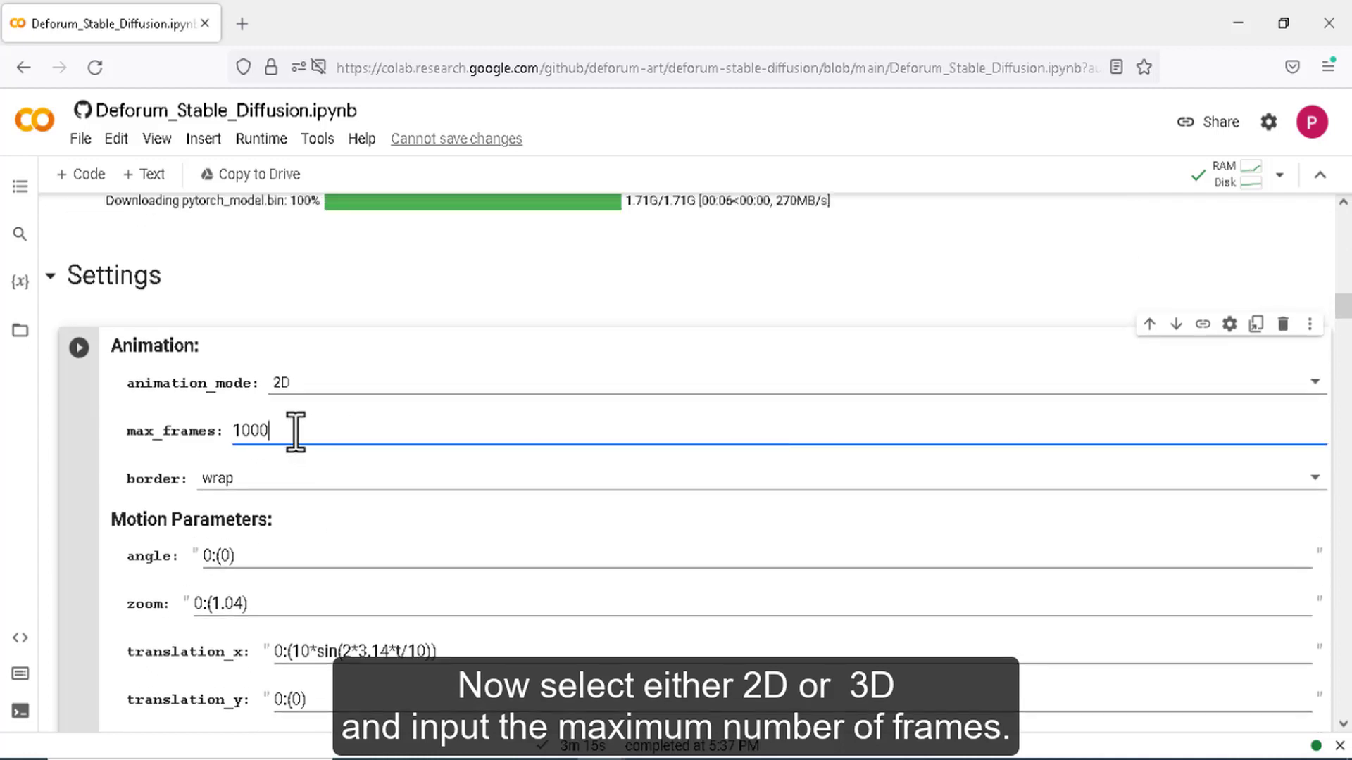
pyautogui.doubleClick(251, 431)
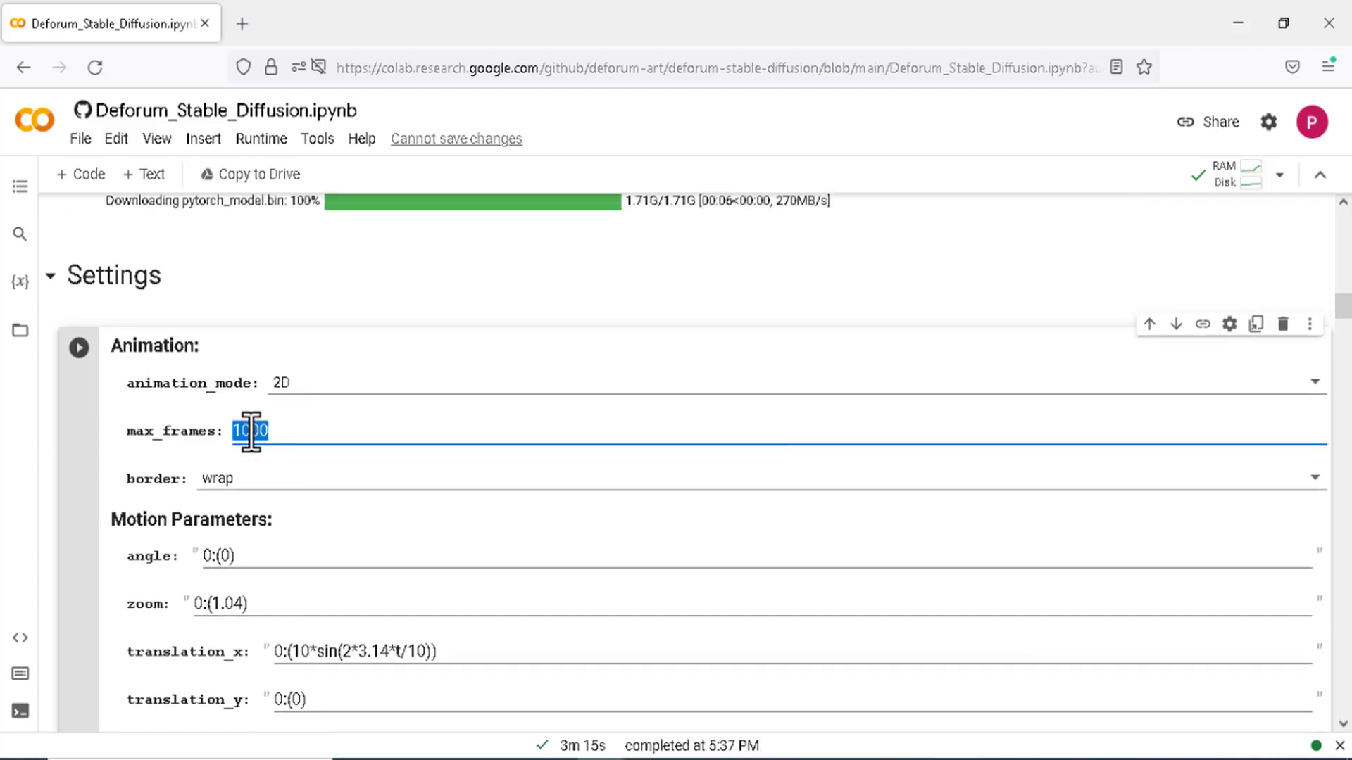
pyautogui.write('360')
# - Check the Create Video From Frames fps value of 12, then return to the Animation settings
pyautogui.scroll(-20, 332, 459)
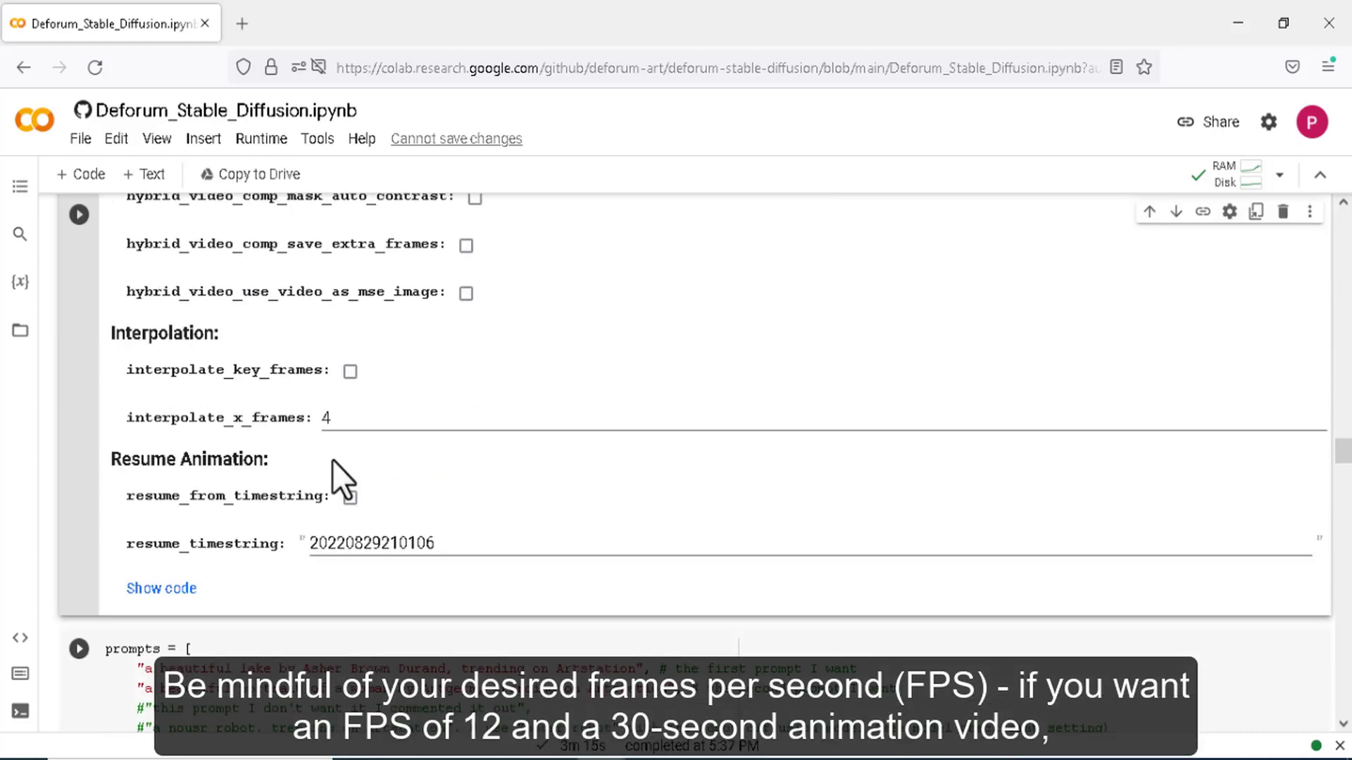
pyautogui.scroll(-15, 332, 459)
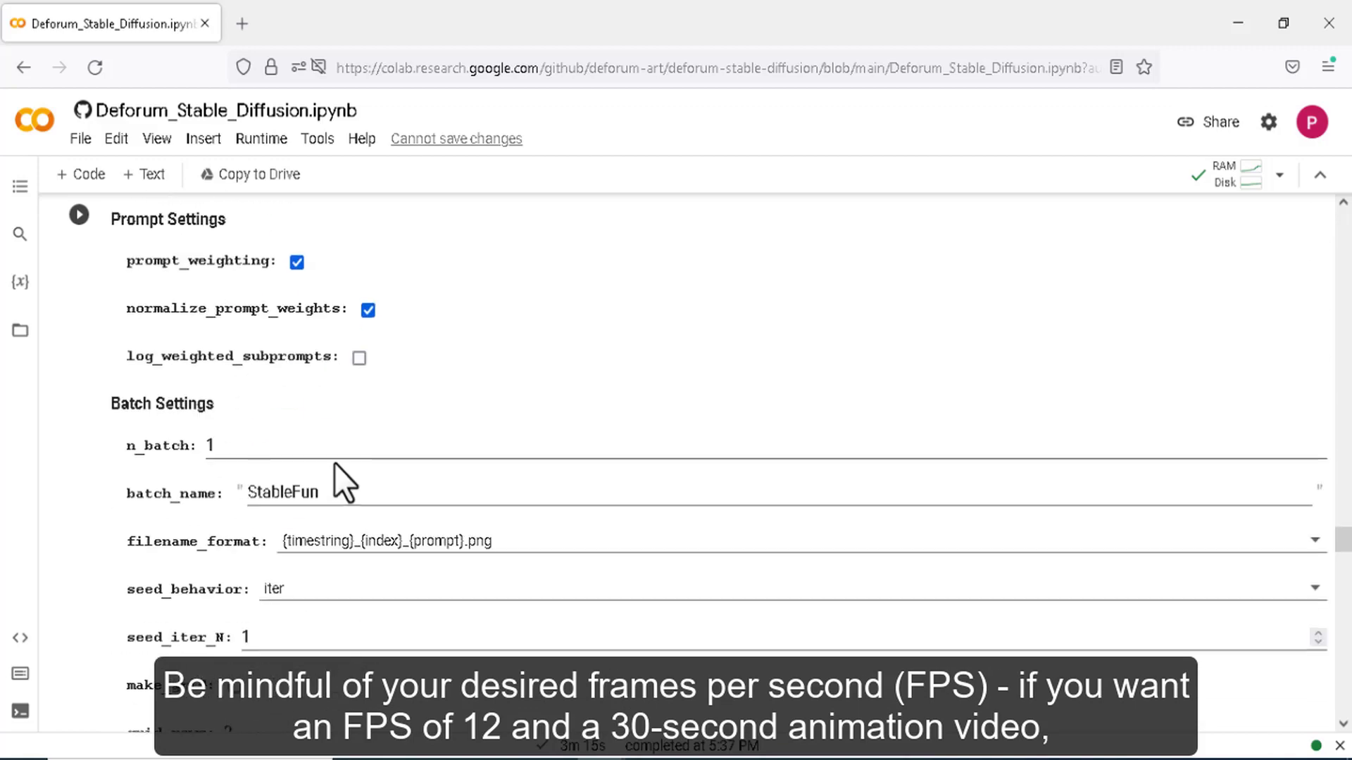
pyautogui.scroll(-15, 335, 463)
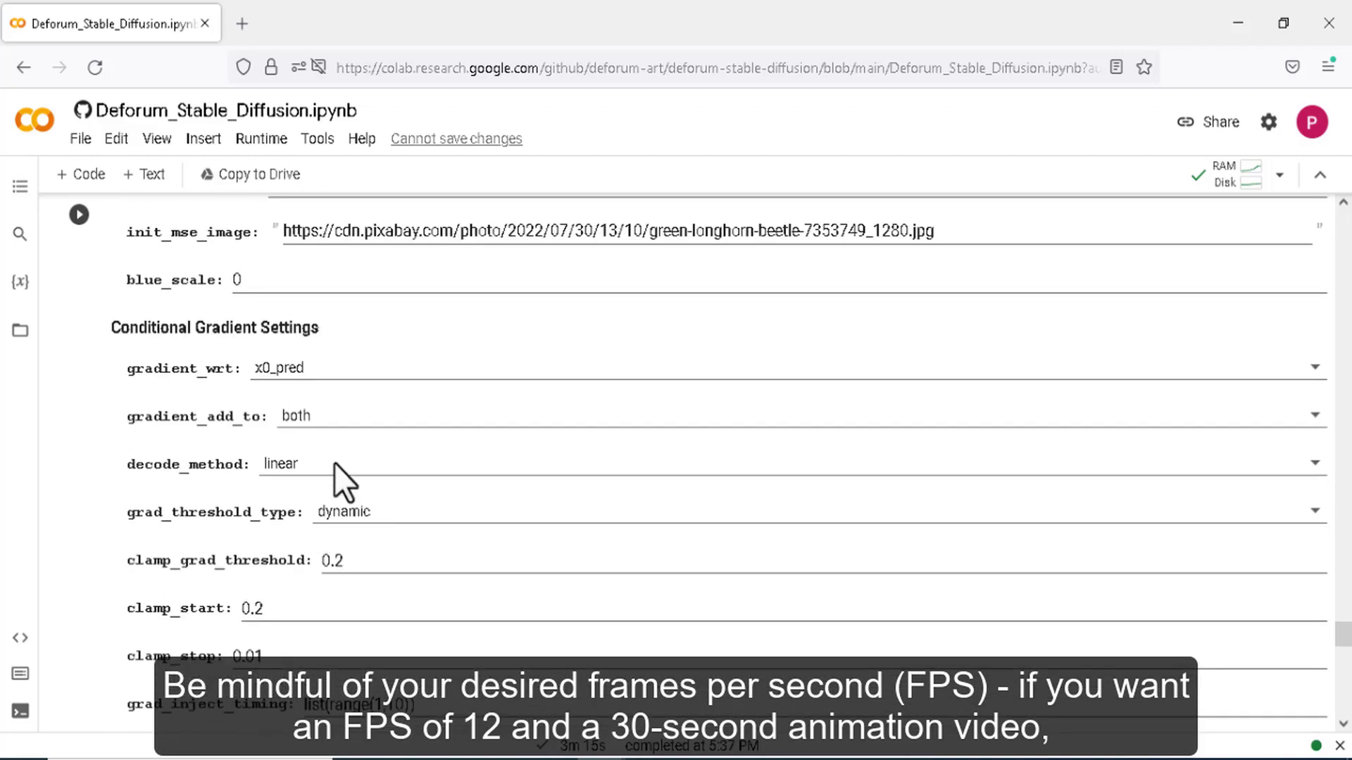
pyautogui.scroll(-6, 335, 464)
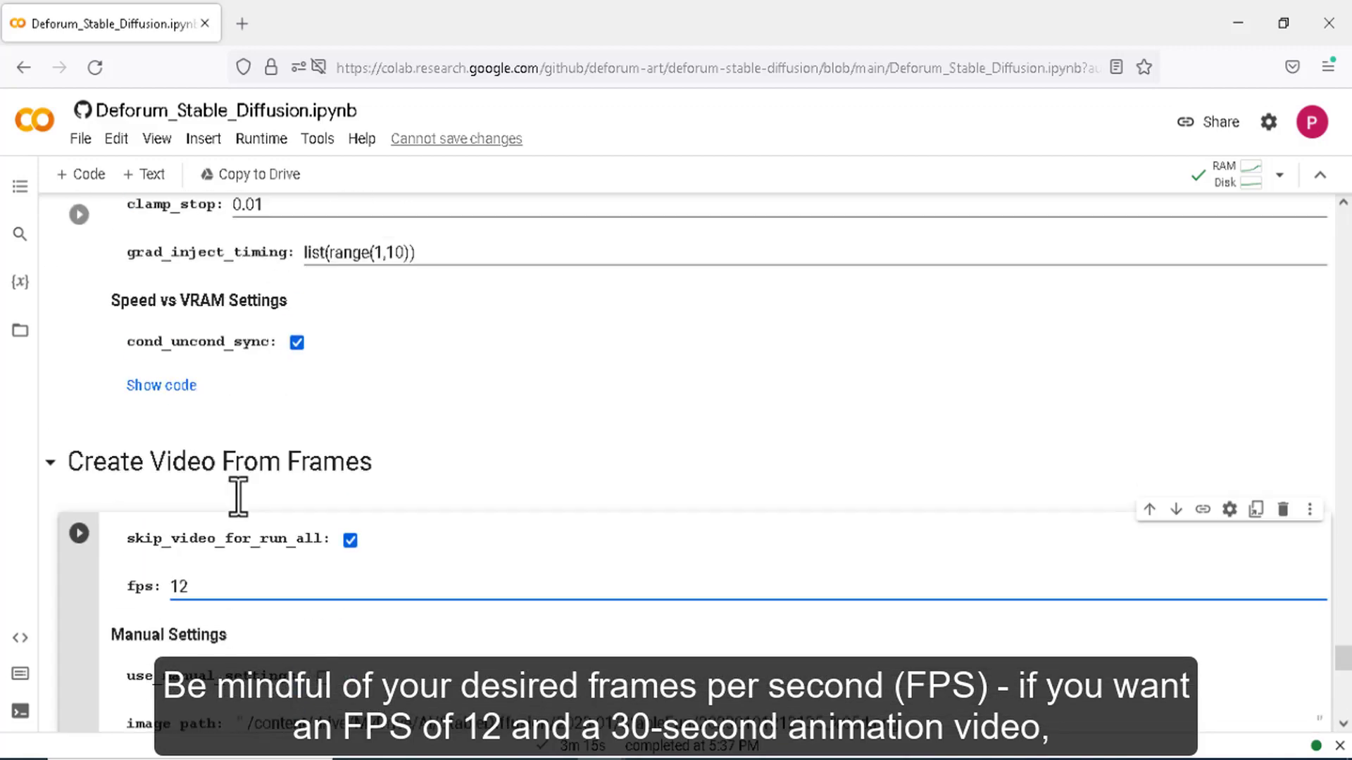
pyautogui.scroll(1, 235, 492)
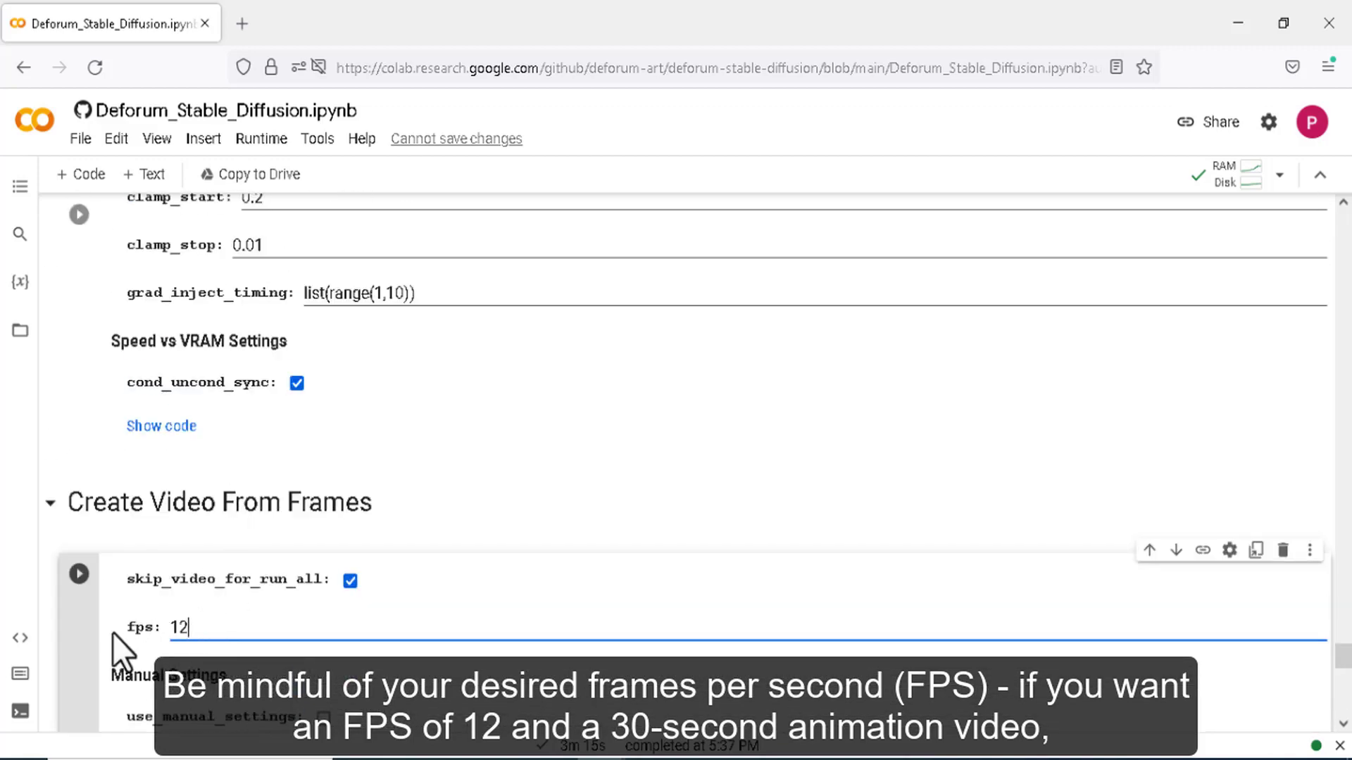
pyautogui.moveTo(207, 627); pyautogui.dragTo(144, 627)
pyautogui.click(168, 624)
pyautogui.click(195, 627)
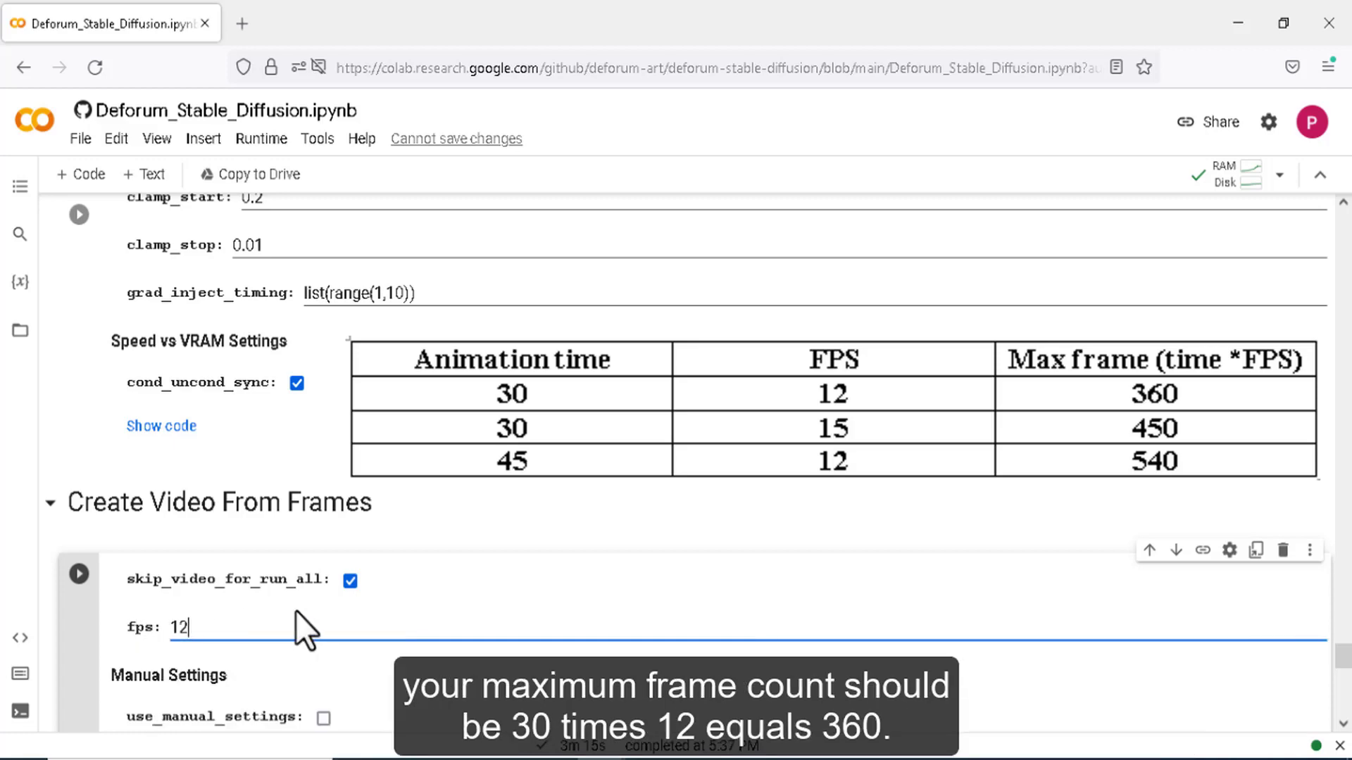
pyautogui.scroll(20, 328, 638)
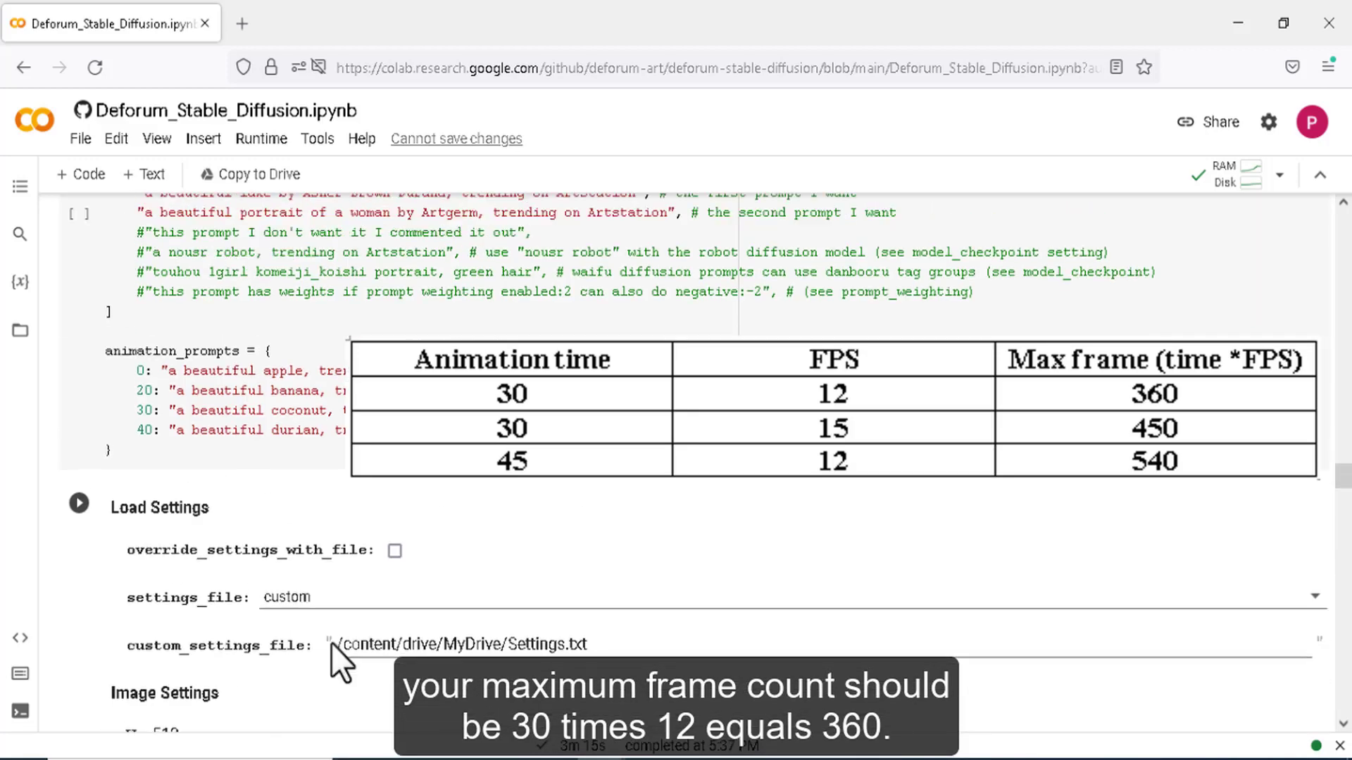
pyautogui.scroll(10, 331, 643)
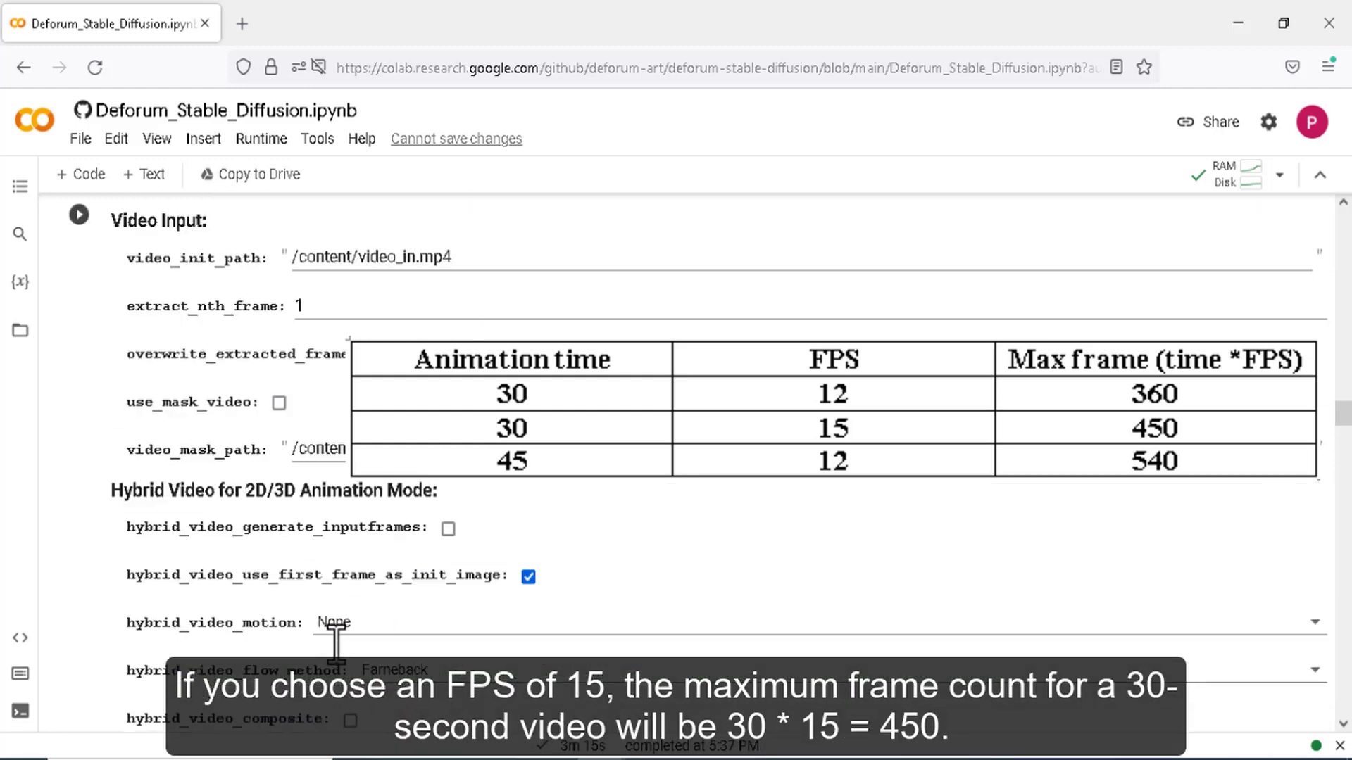
pyautogui.scroll(9, 336, 641)
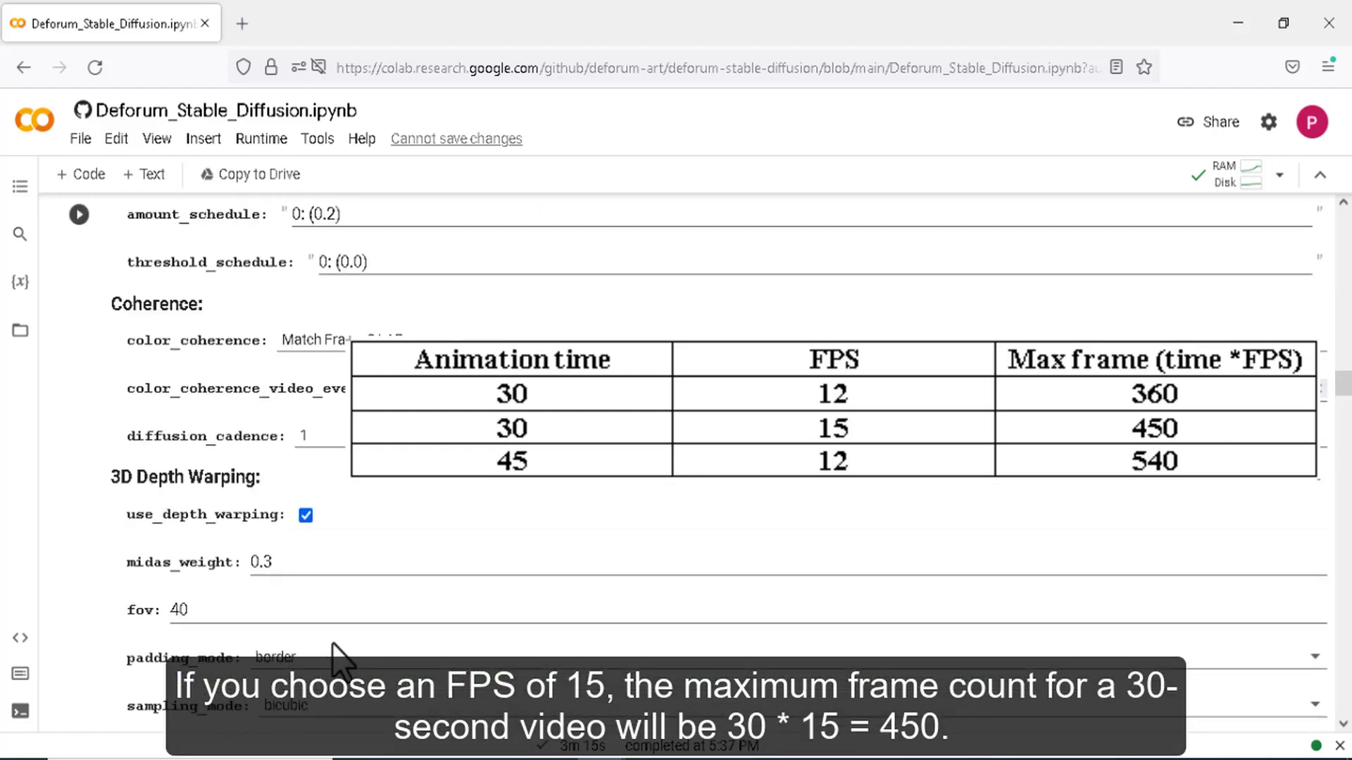
pyautogui.scroll(10, 335, 658)
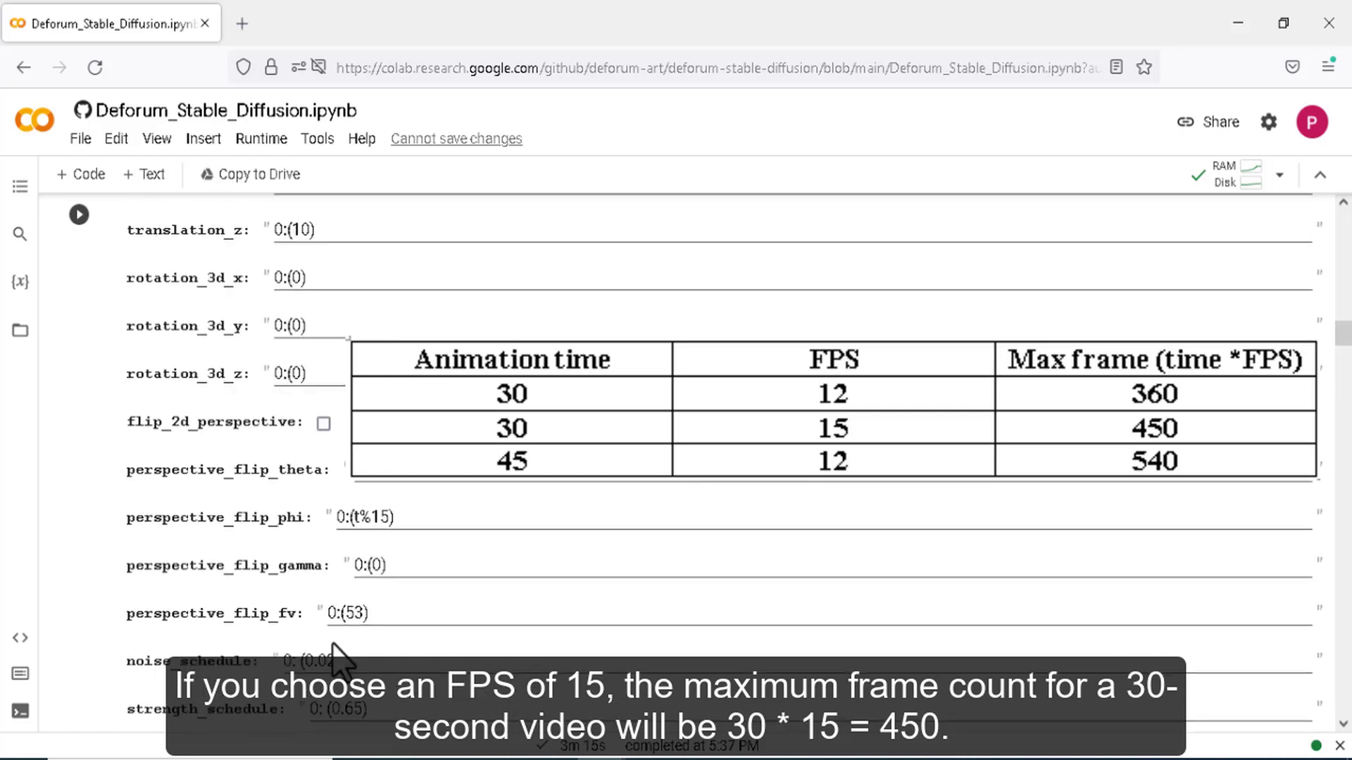
pyautogui.scroll(10, 335, 658)
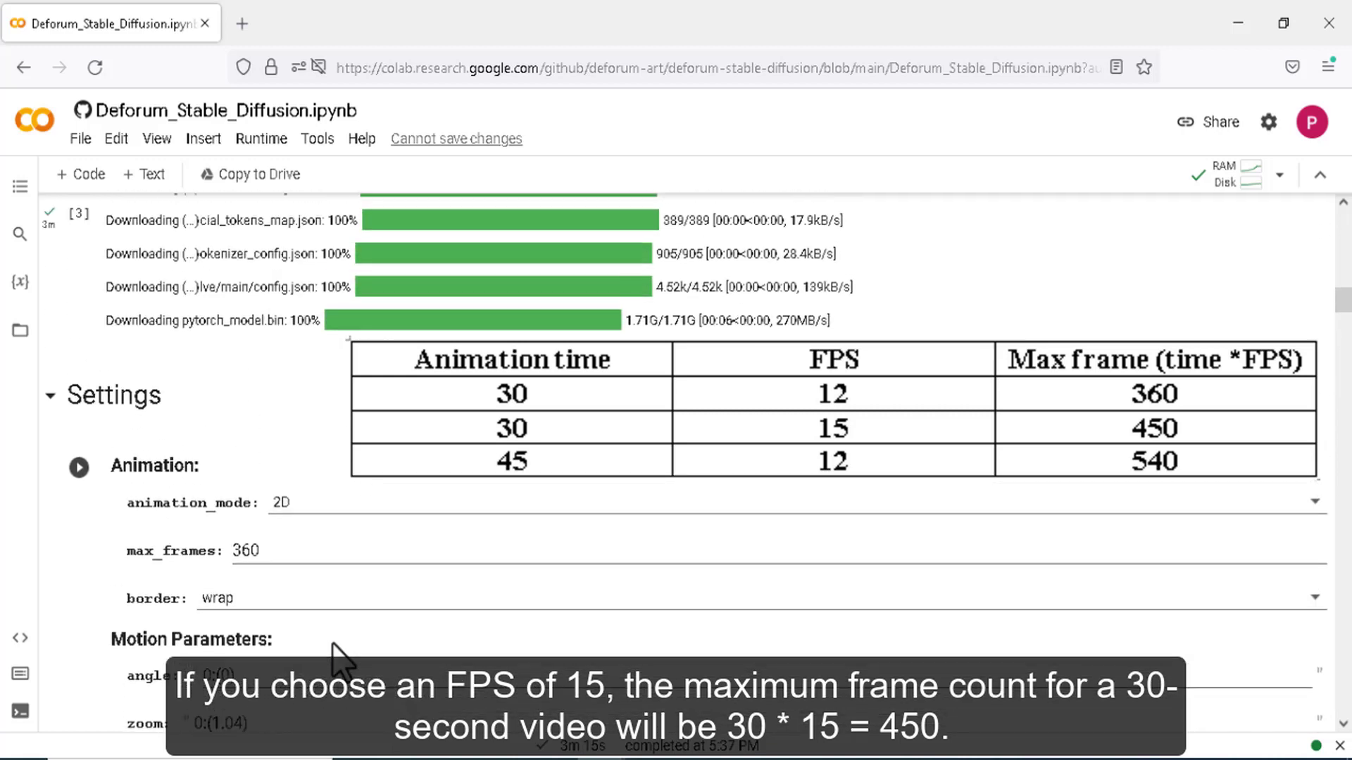
# - Replace max_frames 360 with 540 for a 45-second video at 12 FPS
pyautogui.click(260, 548)
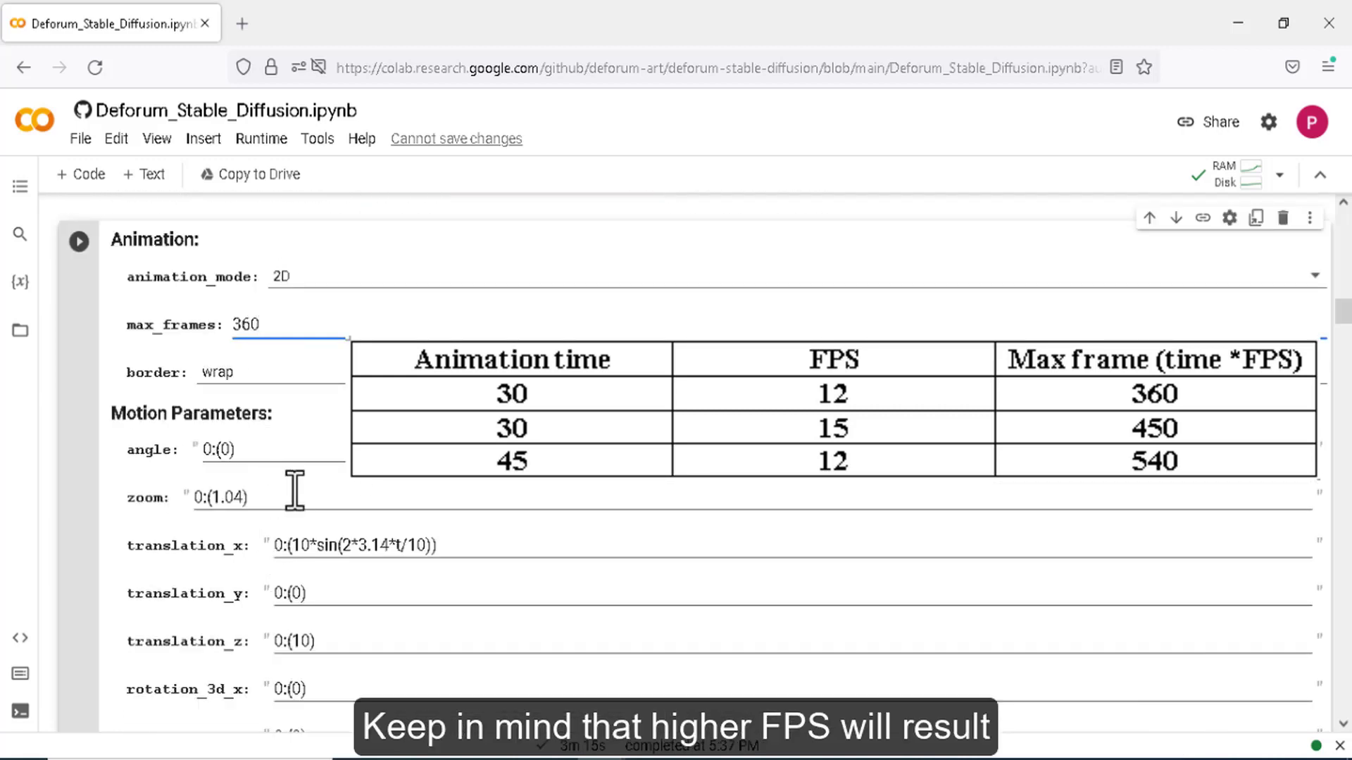
pyautogui.scroll(3, 295, 491)
pyautogui.moveTo(276, 535); pyautogui.dragTo(224, 536)
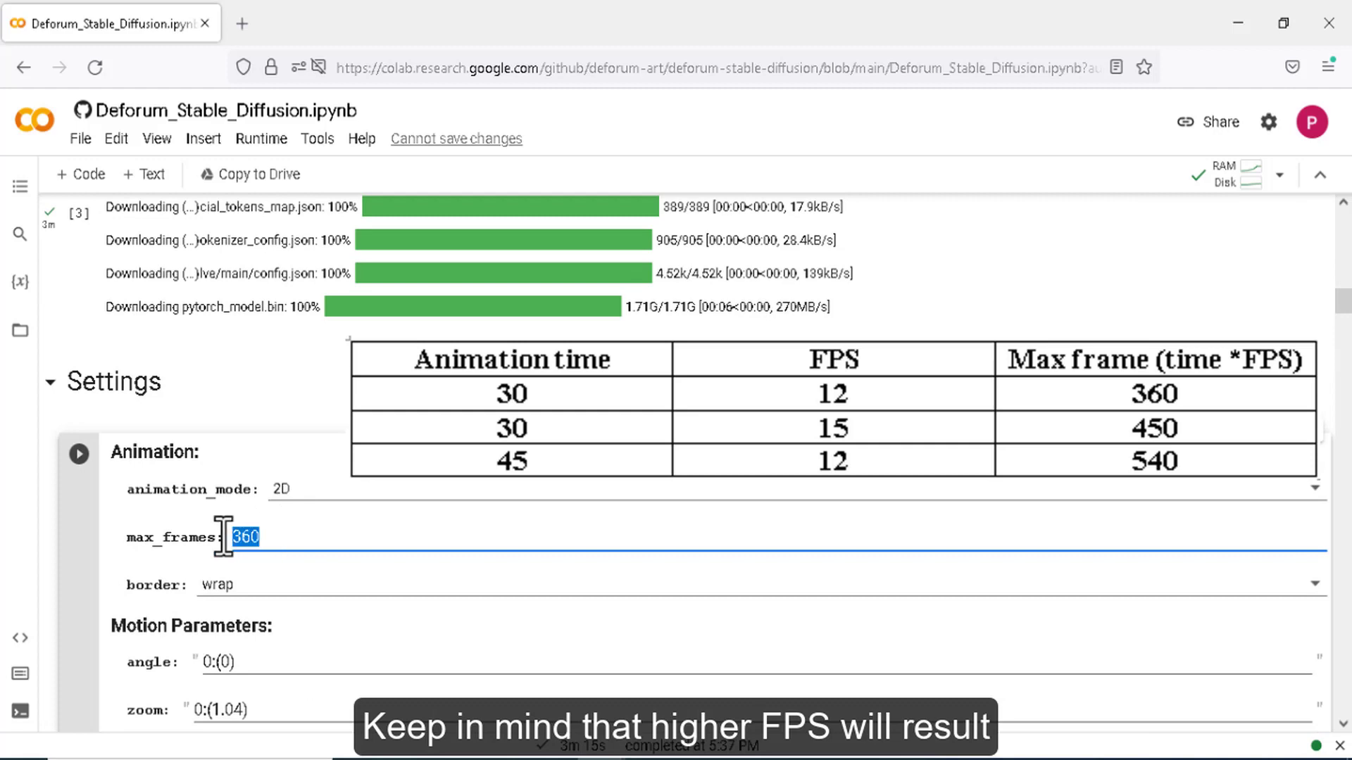
pyautogui.click(266, 537)
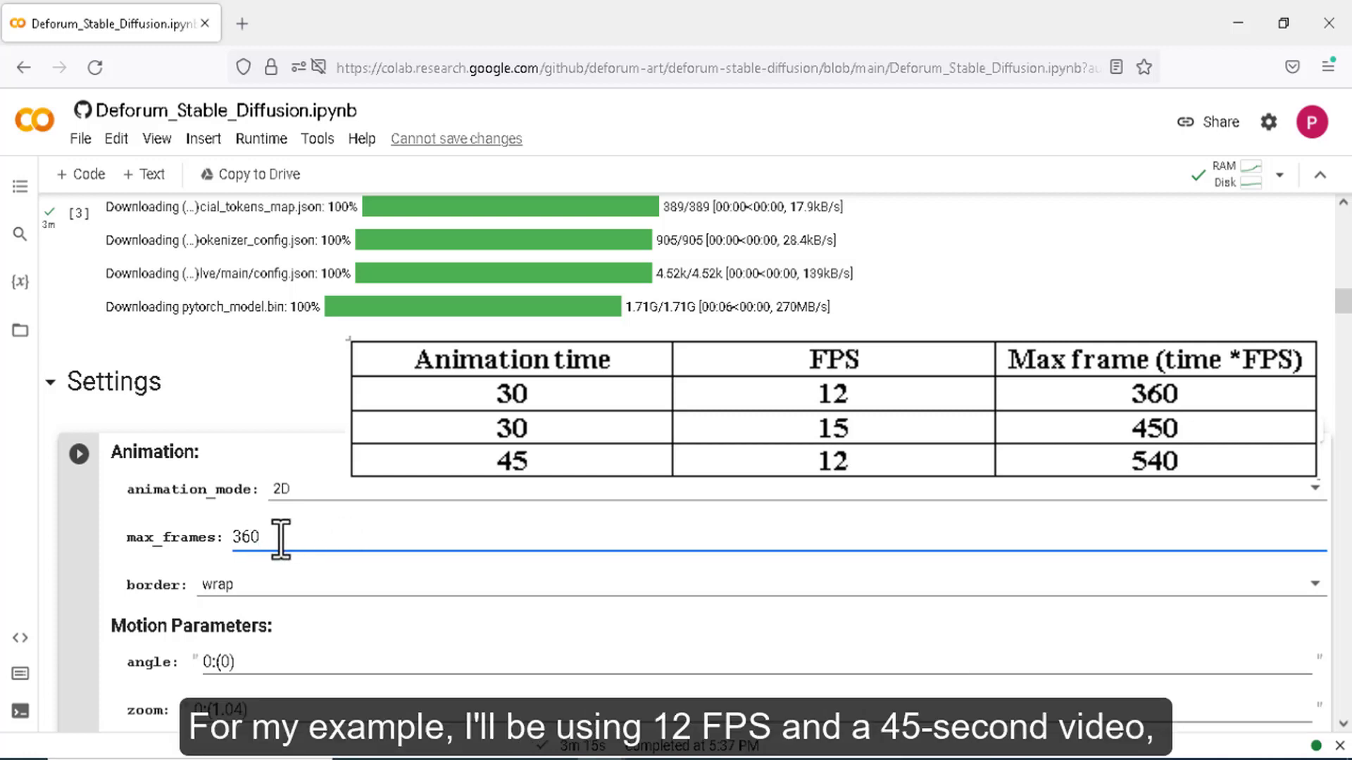
pyautogui.doubleClick(245, 537)
pyautogui.write('540')
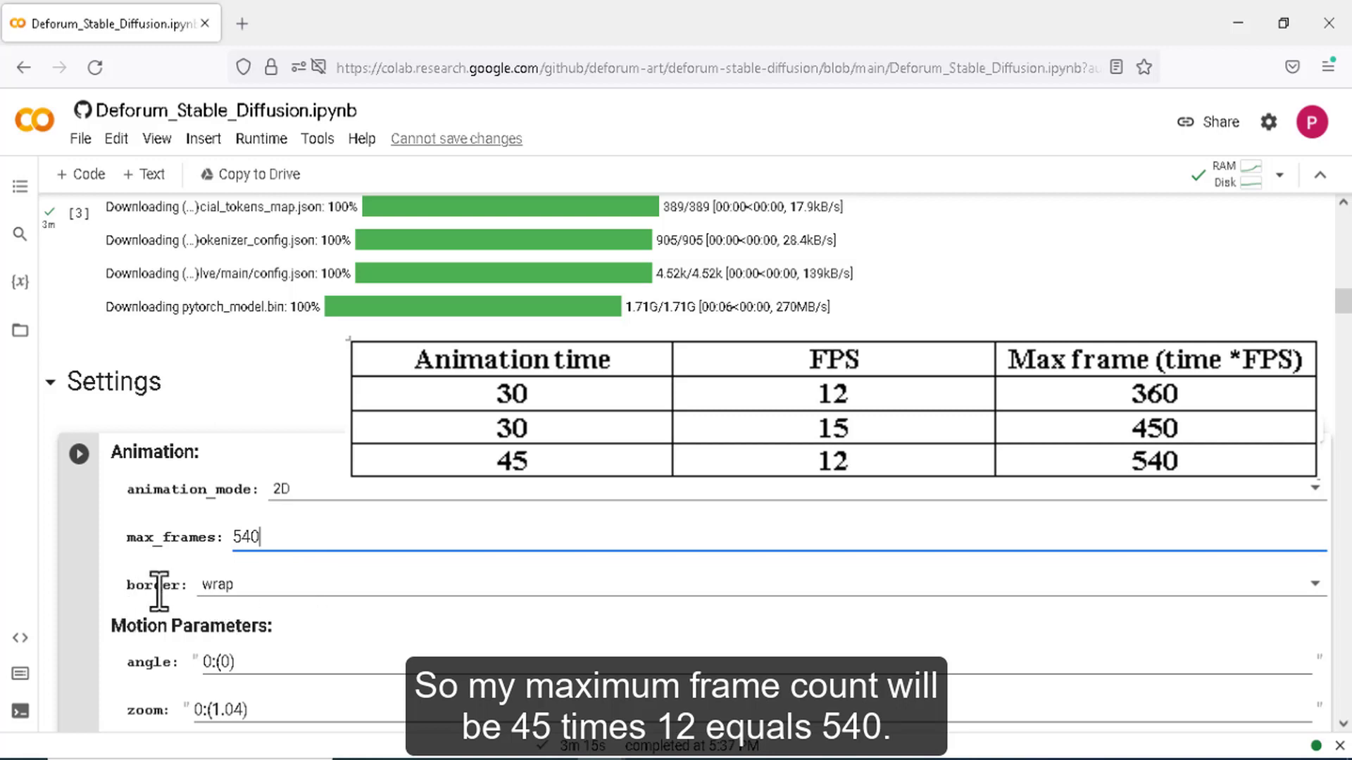
pyautogui.moveTo(133, 589); pyautogui.dragTo(177, 590)
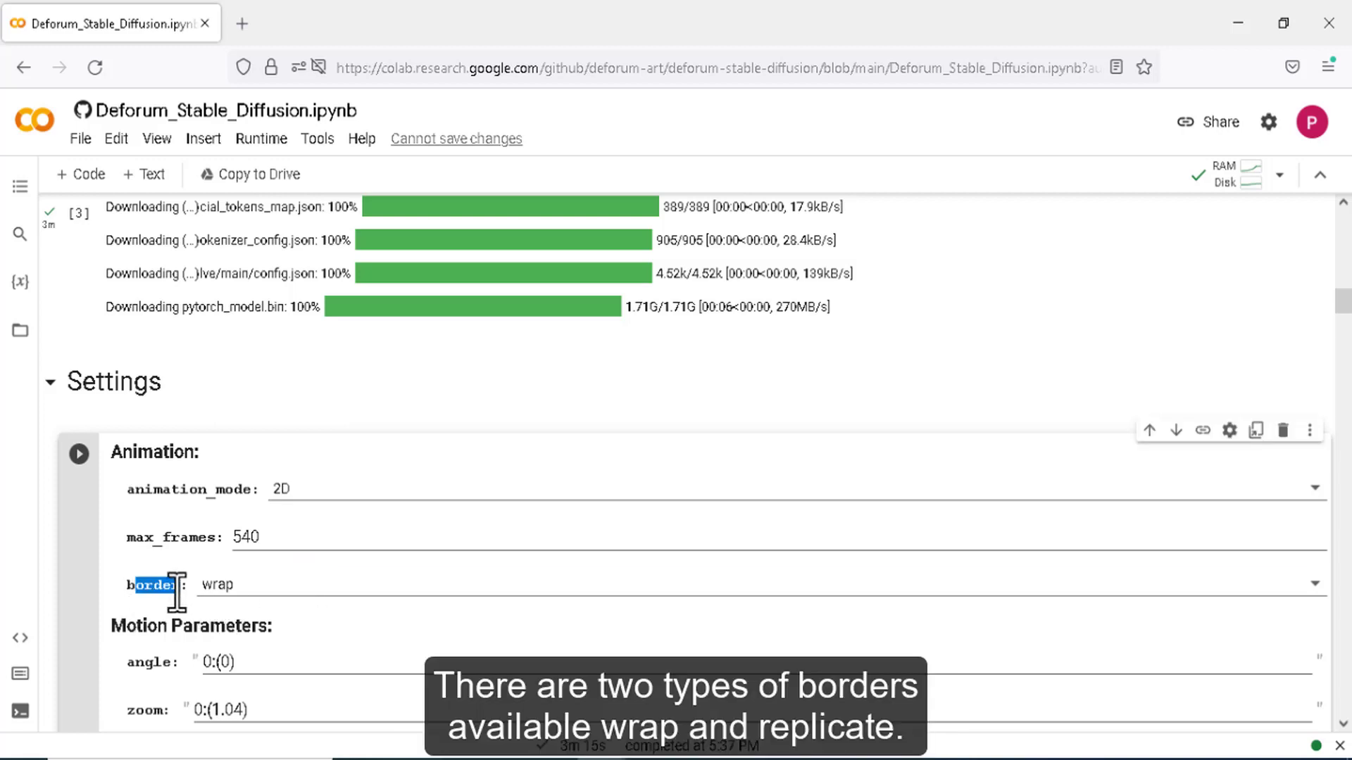
pyautogui.click(260, 590)
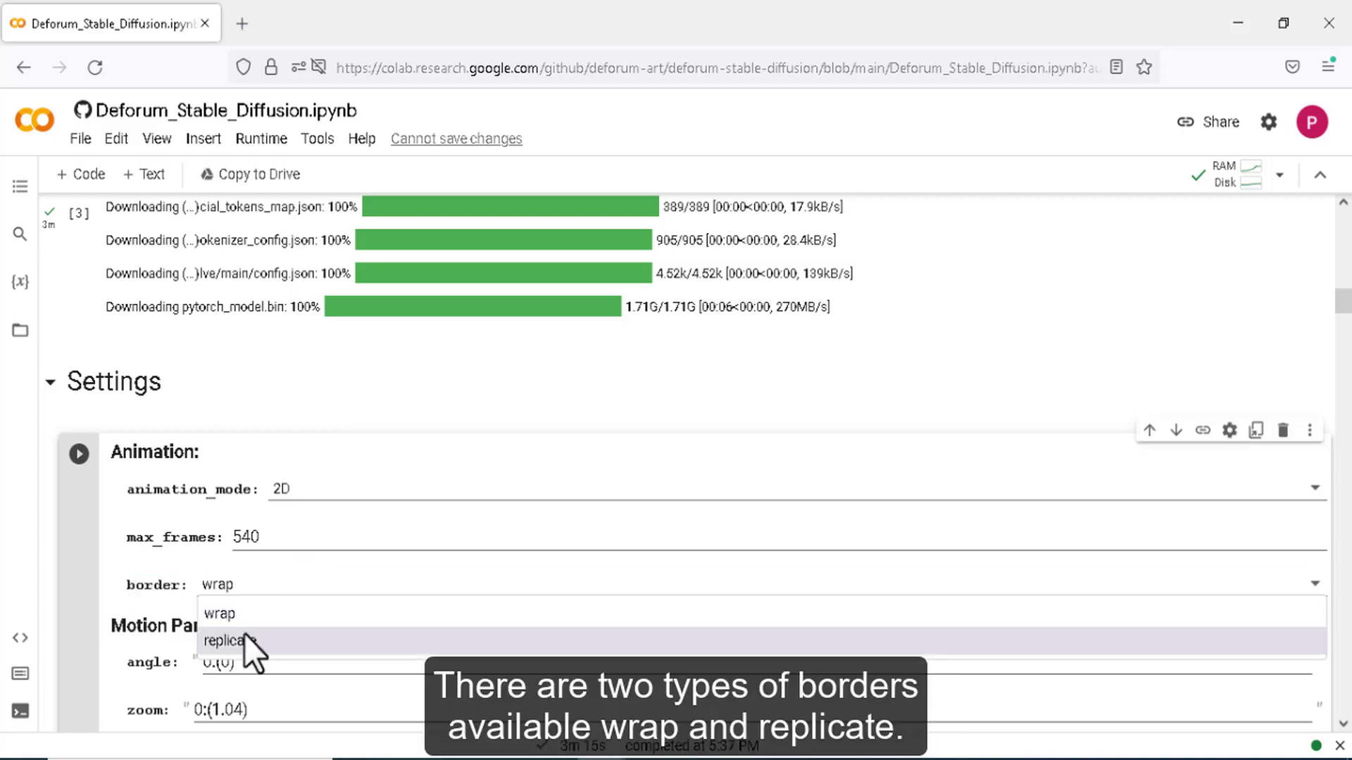
pyautogui.click(244, 634)
pyautogui.click(256, 588)
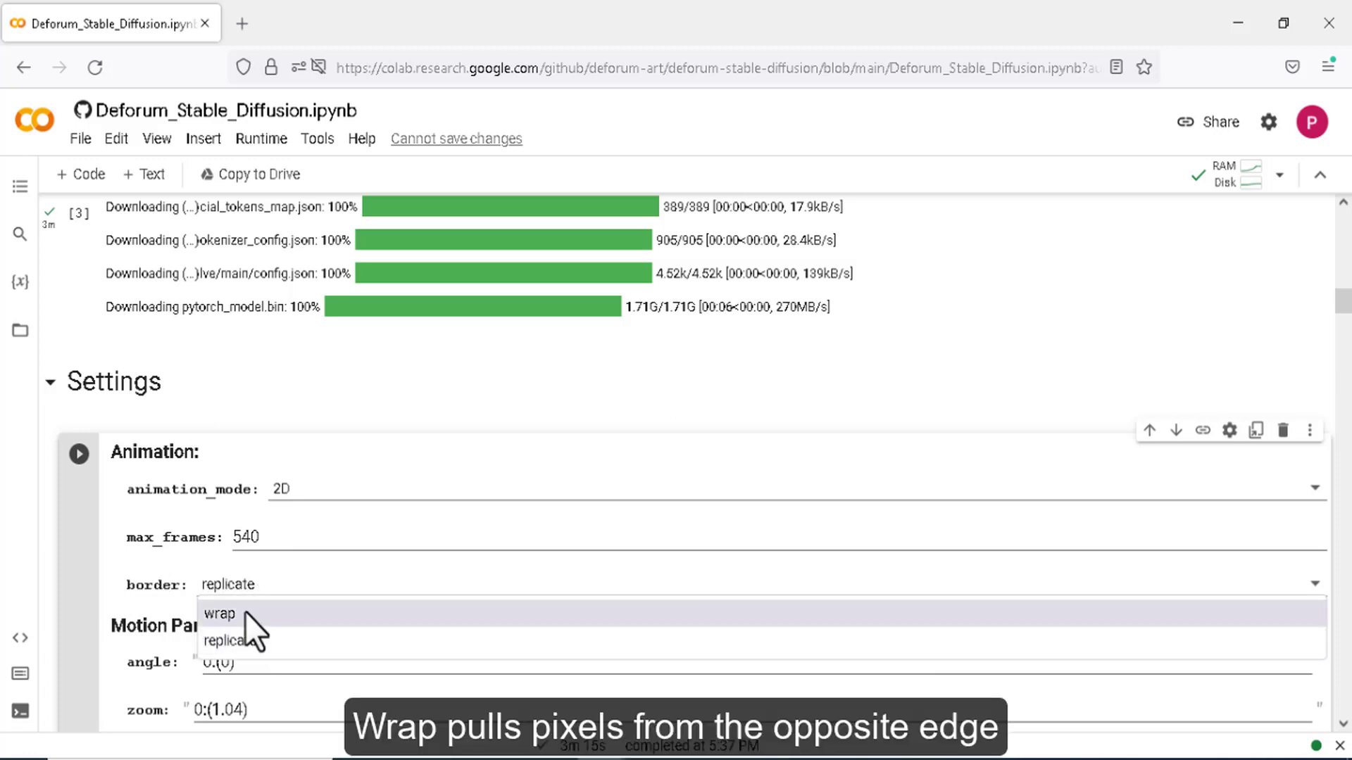
pyautogui.click(245, 612)
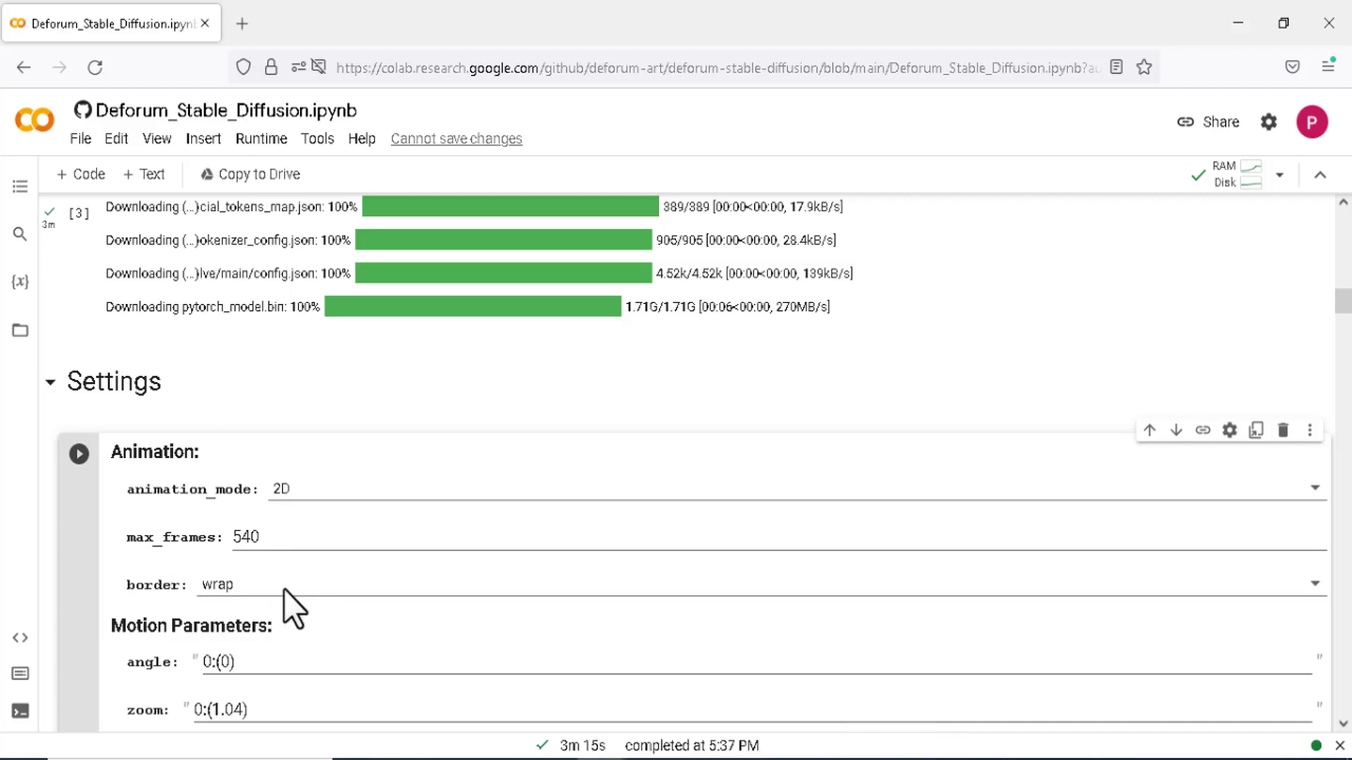
# - Change the Motion Parameters angle to 0:(0) so the canvas does not rotate
pyautogui.scroll(-5, 285, 588)
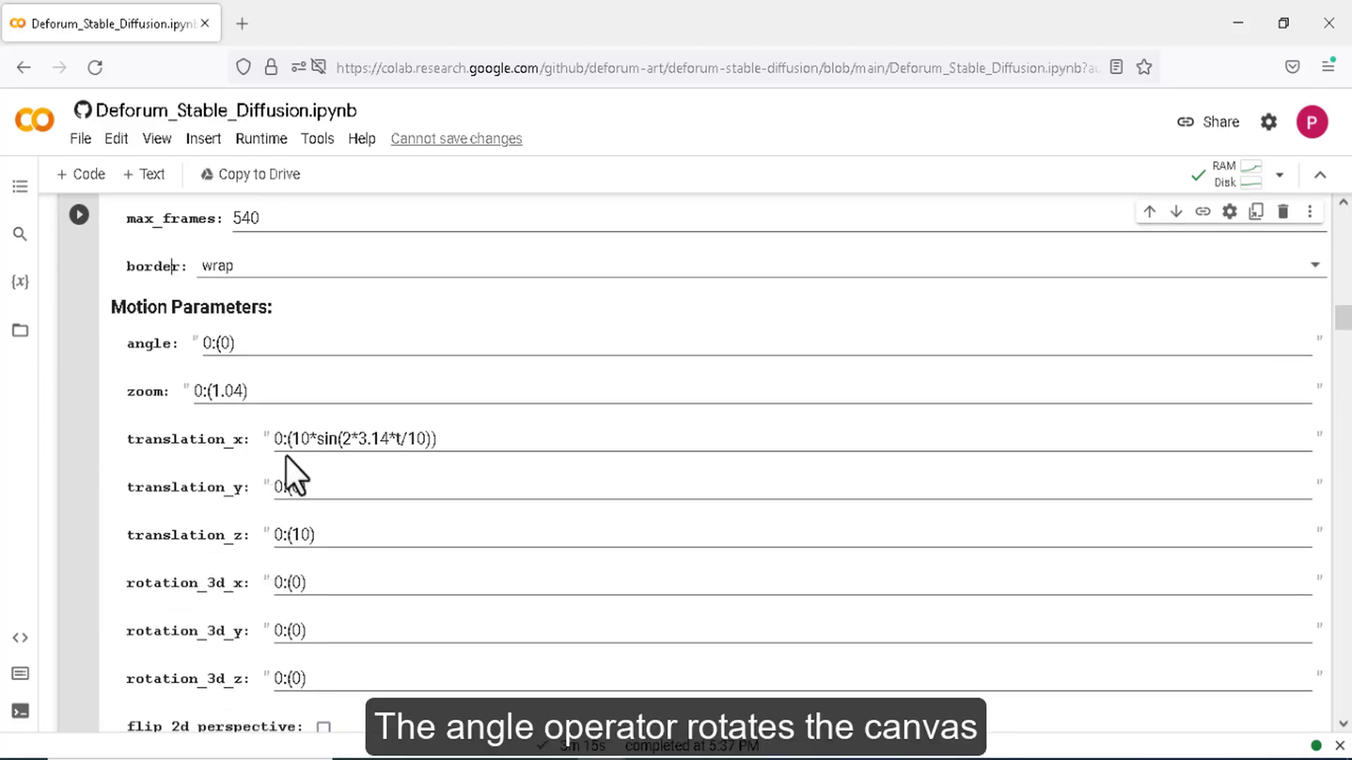
pyautogui.moveTo(122, 349); pyautogui.dragTo(166, 345)
pyautogui.click(136, 347)
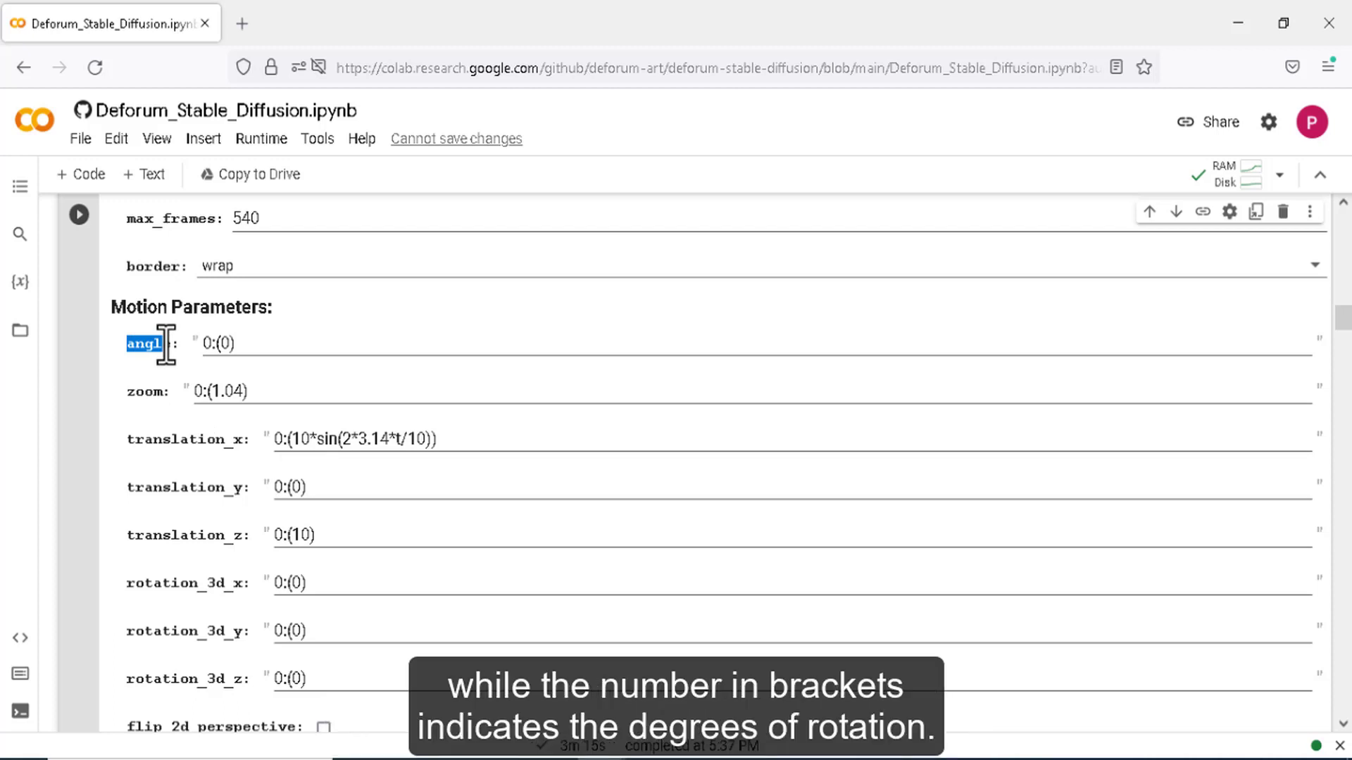
pyautogui.click(215, 343)
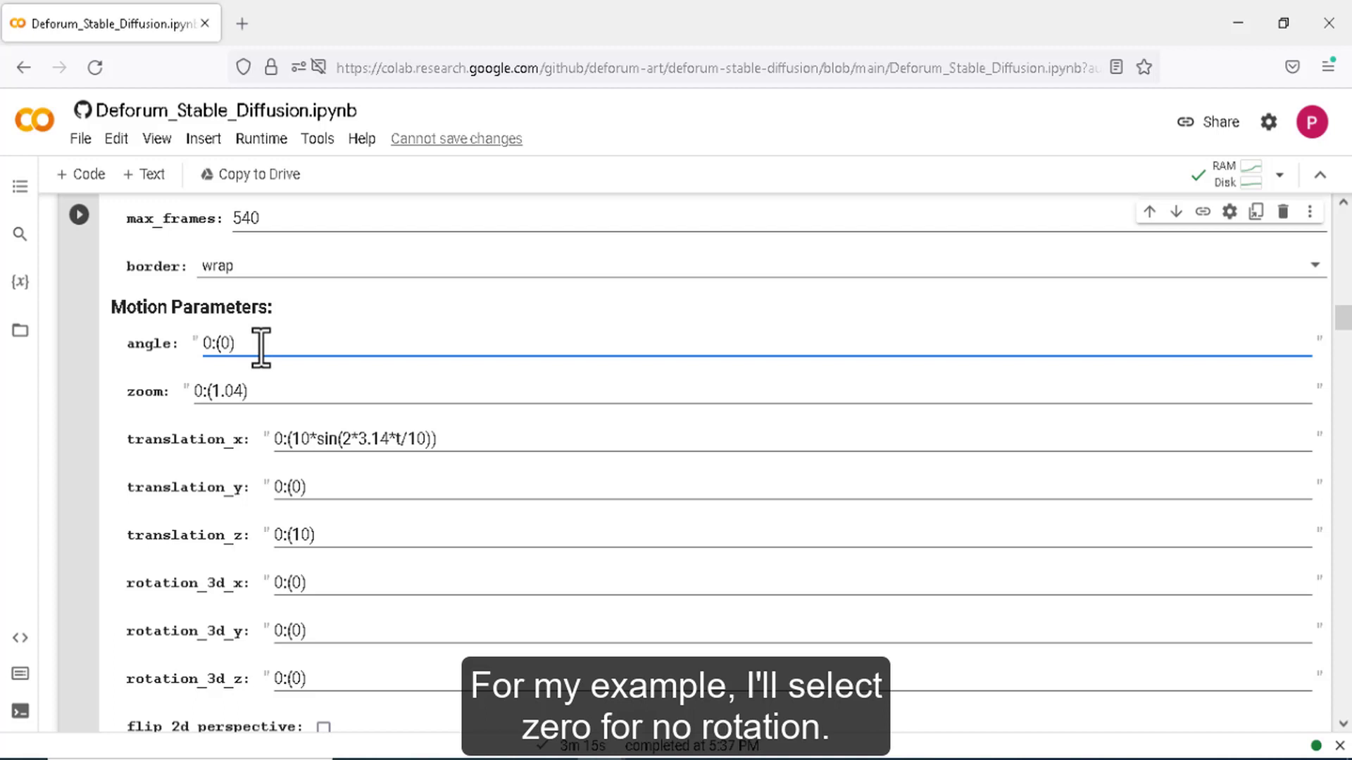
pyautogui.press('BackSpace')
pyautogui.write('0')
pyautogui.click(235, 391)
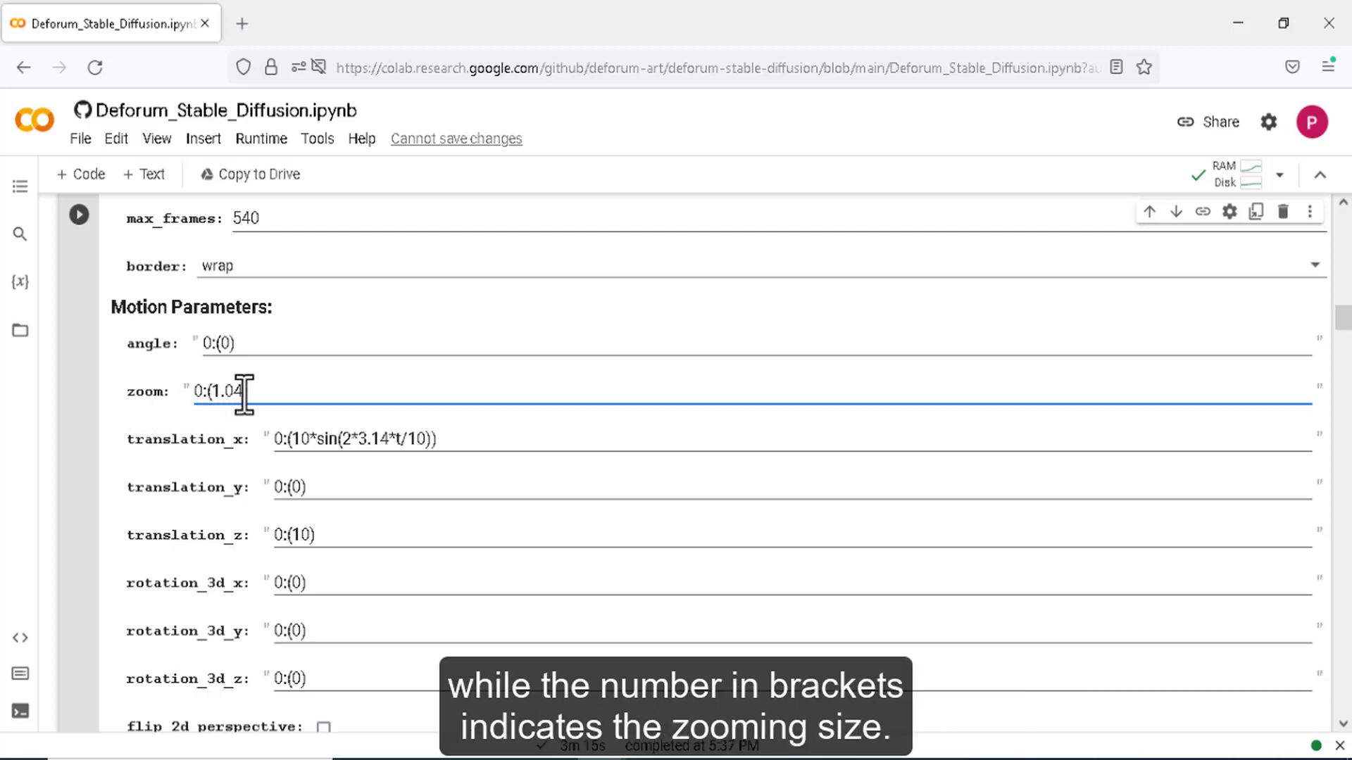
pyautogui.moveTo(245, 393); pyautogui.dragTo(217, 392)
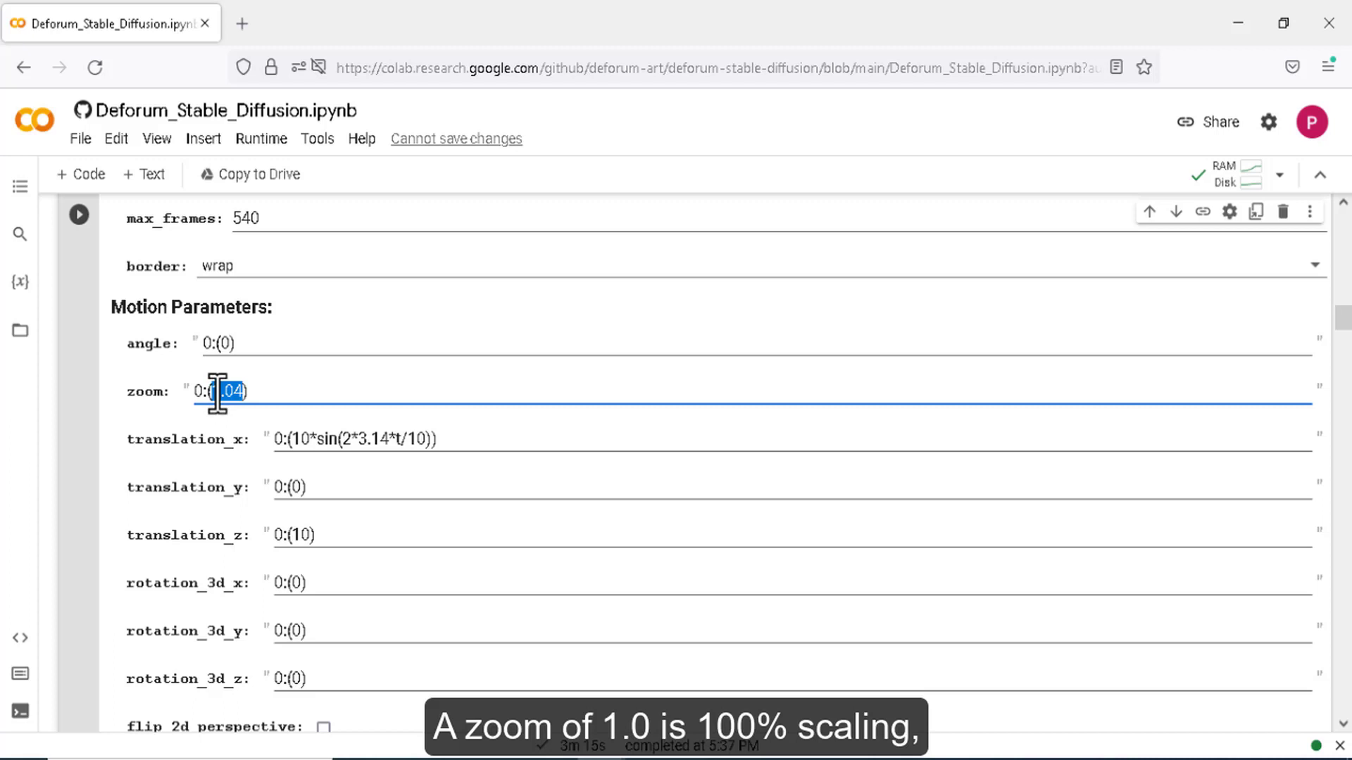
pyautogui.press('BackSpace')
pyautogui.write('0.8')
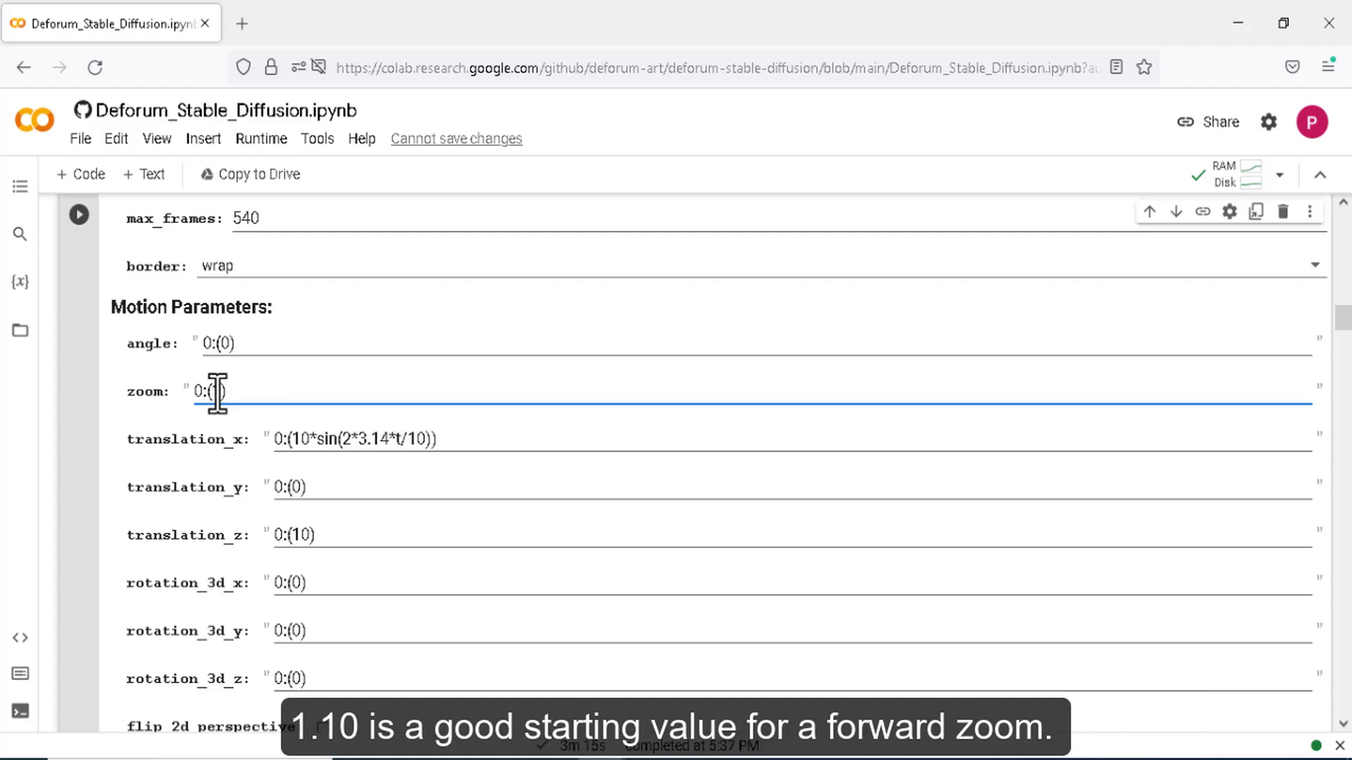
pyautogui.write('.0')
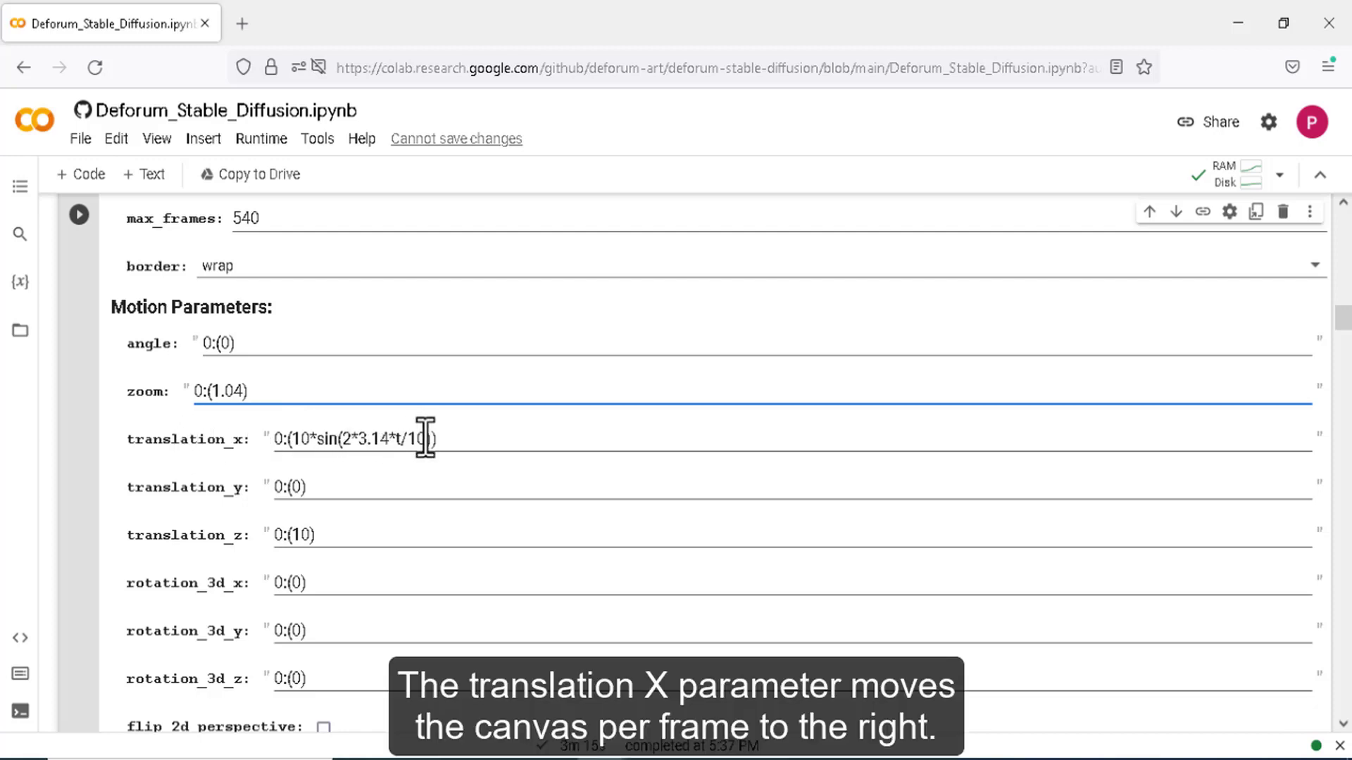
# - Delete the translation_x sine expression so it reads 0:(0), and set translation_z to 0
pyautogui.moveTo(433, 440); pyautogui.dragTo(296, 441)
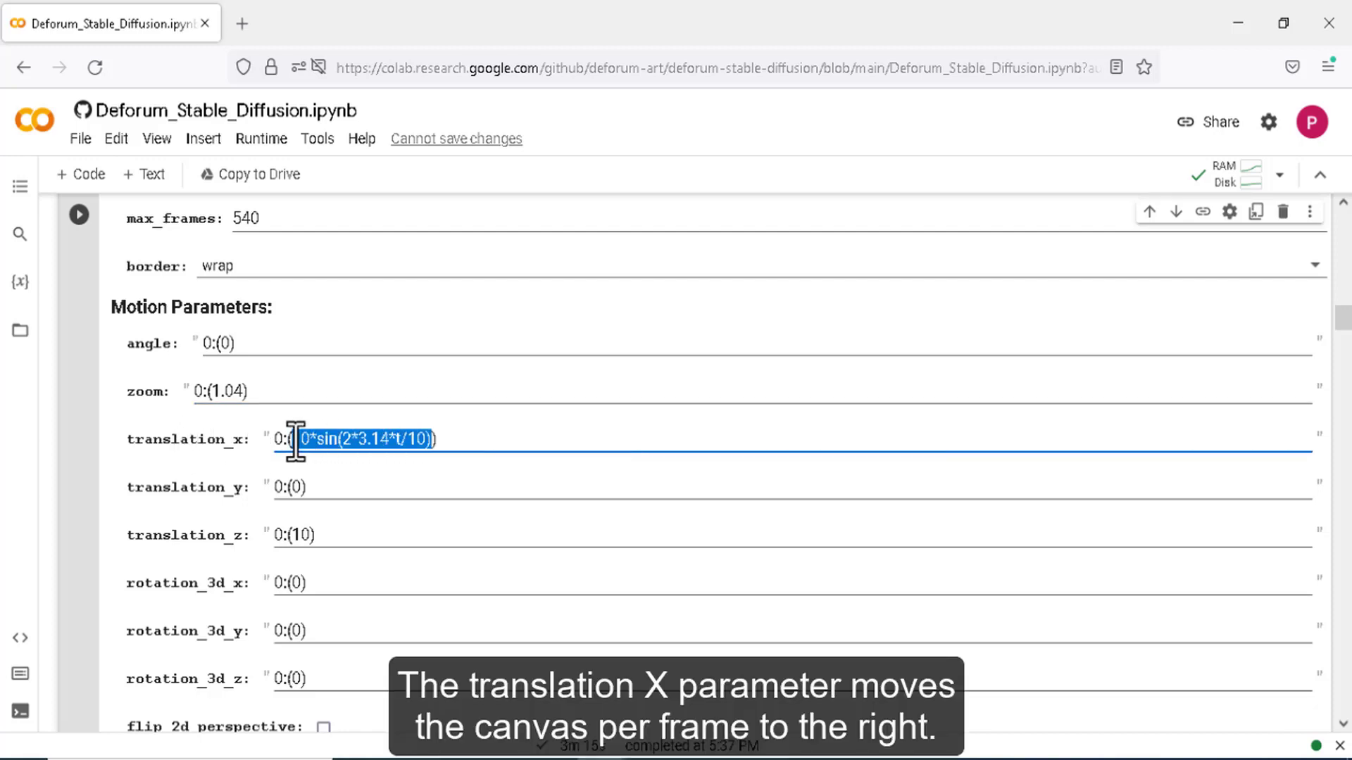
pyautogui.press('BackSpace')
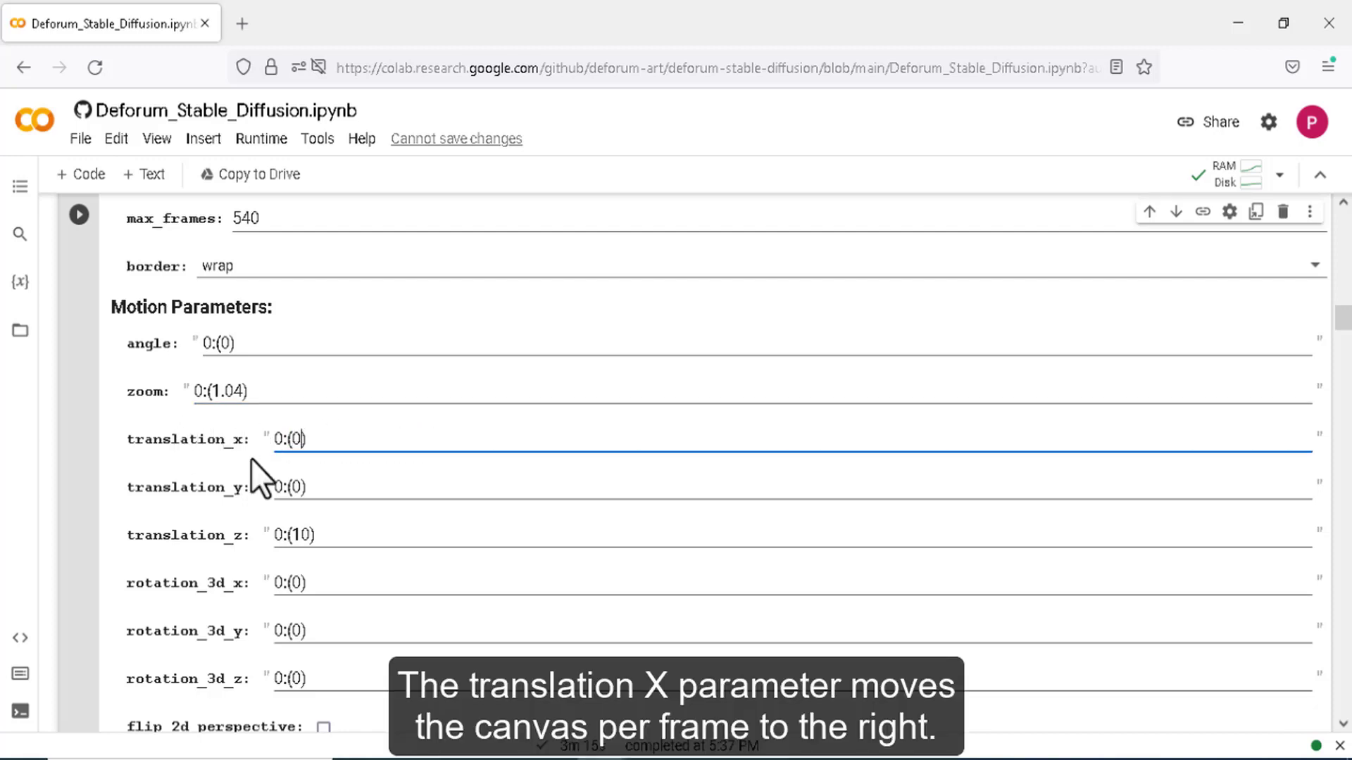
pyautogui.click(337, 489)
pyautogui.click(312, 534)
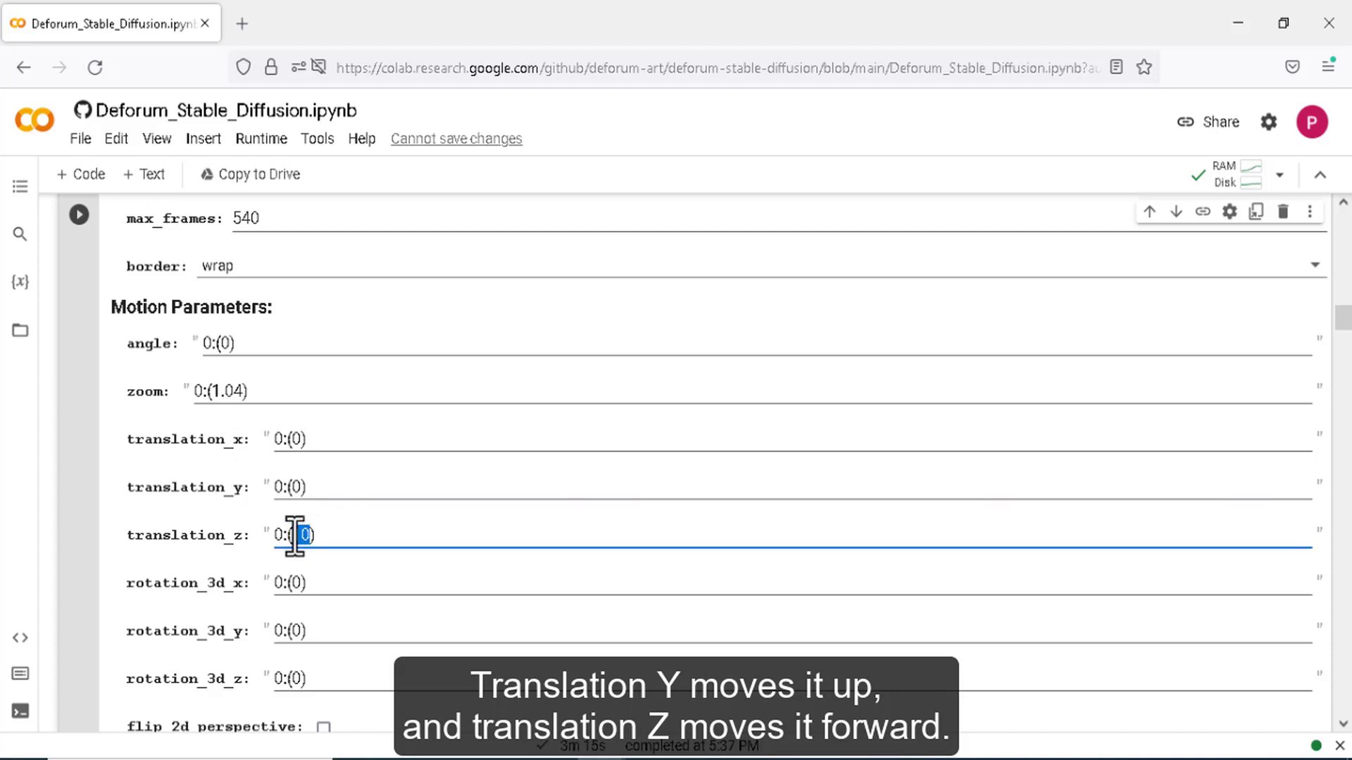
pyautogui.click(340, 580)
pyautogui.scroll(-4, 341, 580)
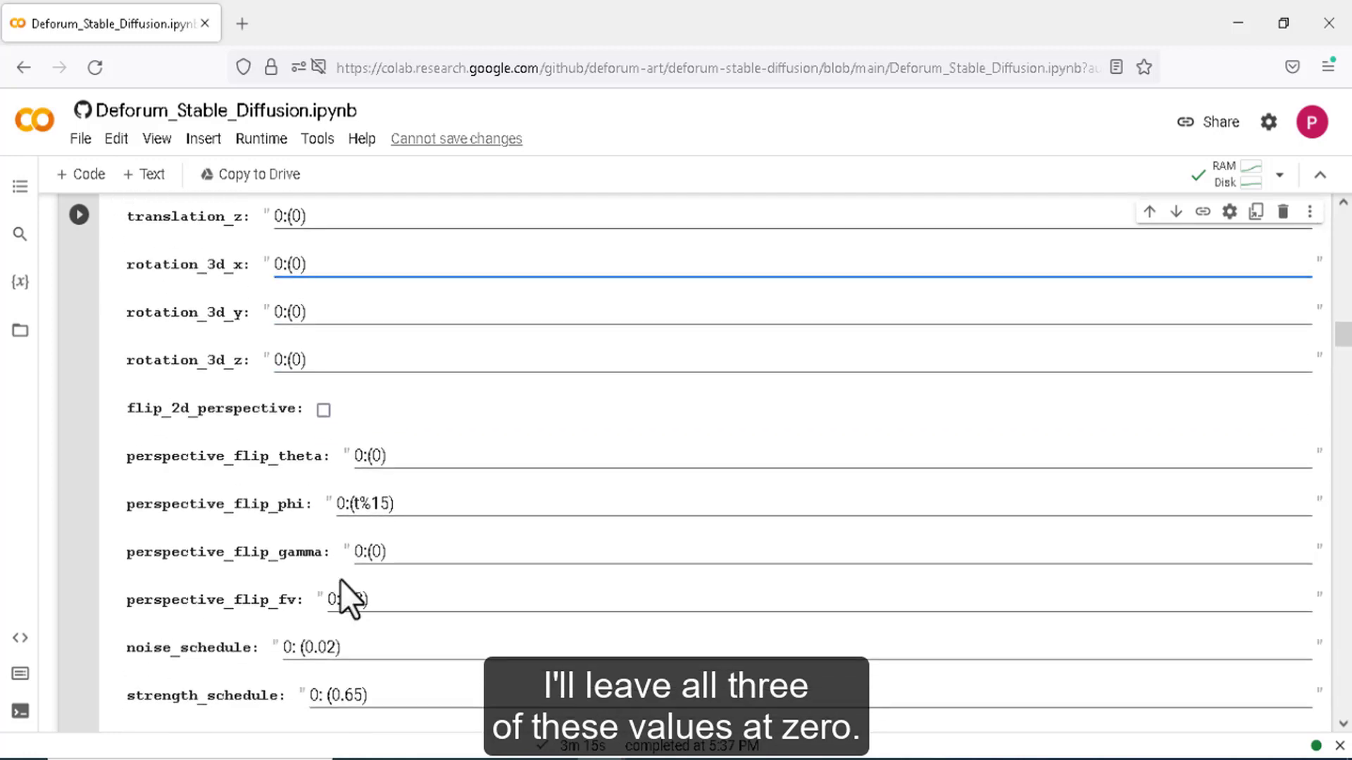
pyautogui.scroll(3, 259, 530)
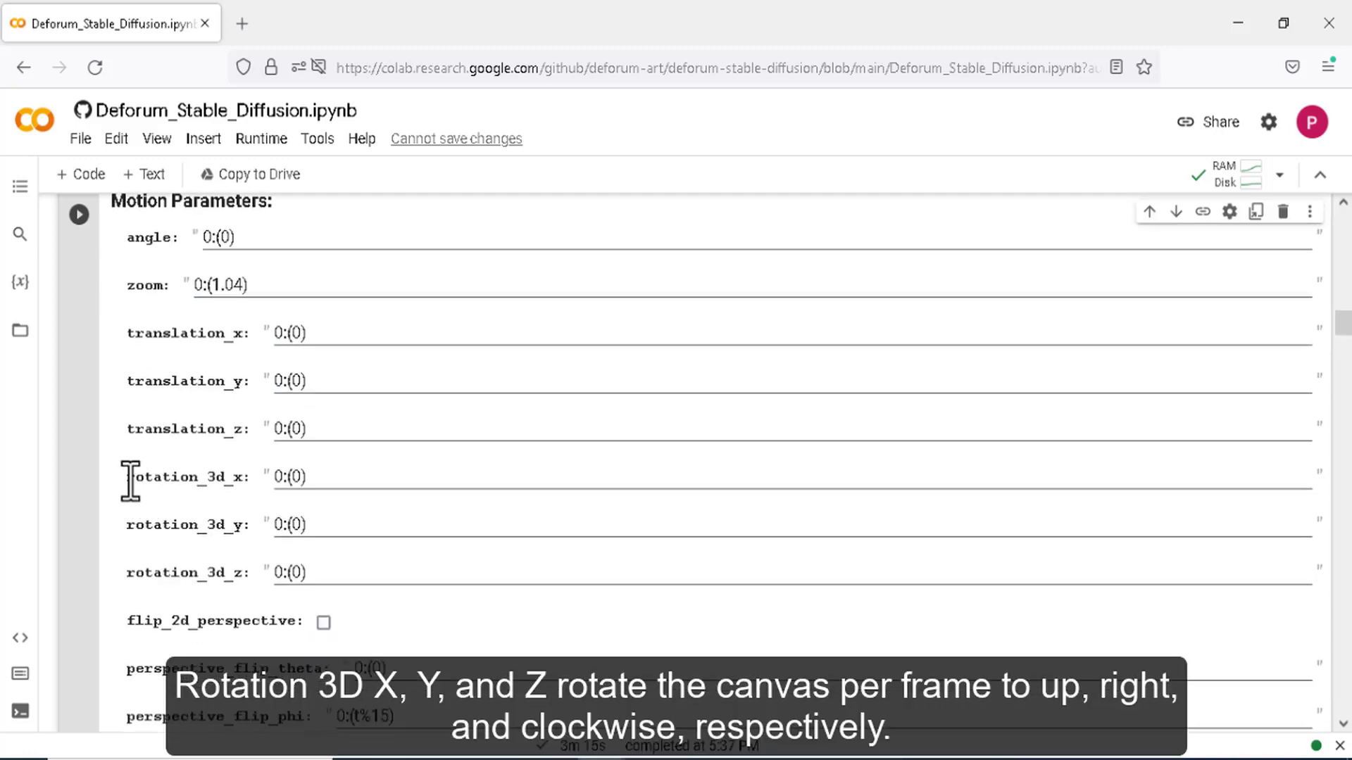
# - Review rotation_3d_x, rotation_3d_y and rotation_3d_z, all left at 0:(0)
pyautogui.moveTo(130, 481); pyautogui.dragTo(248, 481)
pyautogui.moveTo(135, 526); pyautogui.dragTo(246, 532)
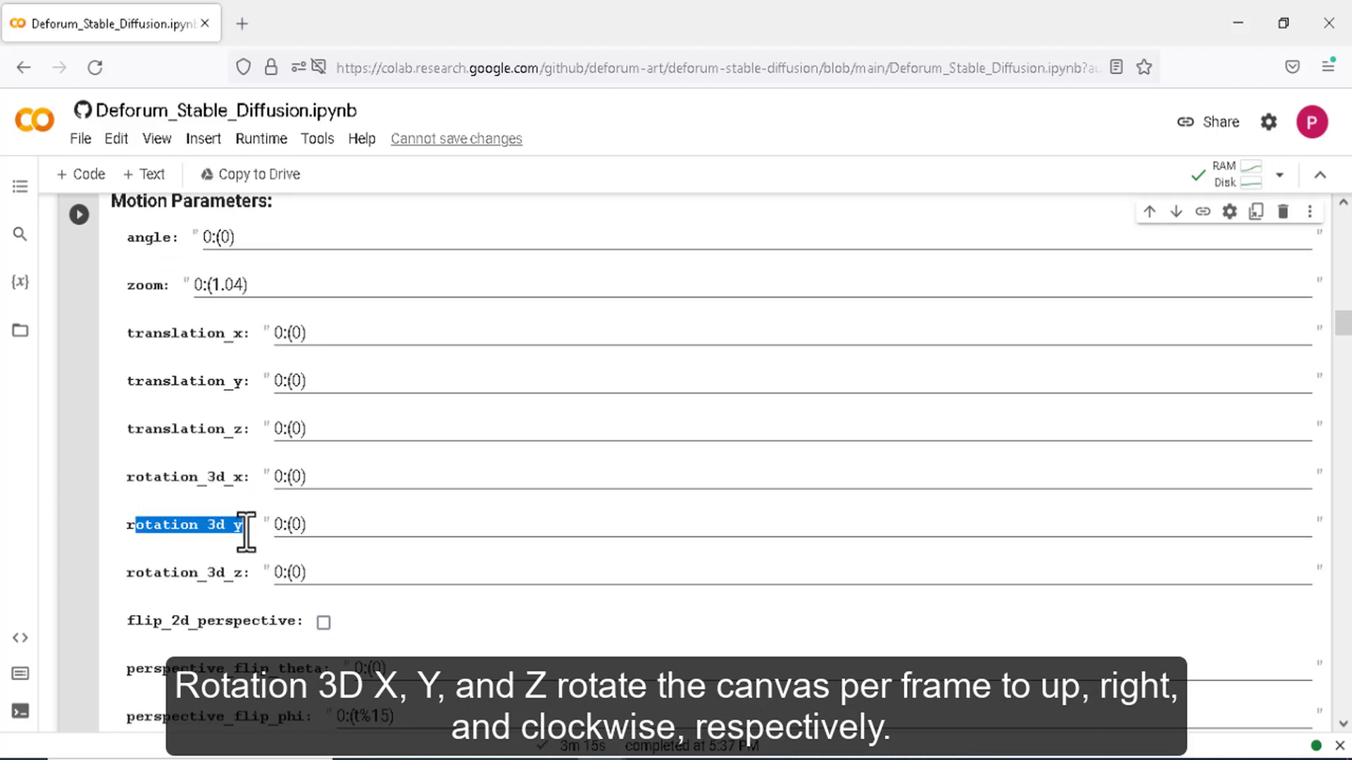
pyautogui.moveTo(131, 578); pyautogui.dragTo(238, 578)
pyautogui.click(245, 577)
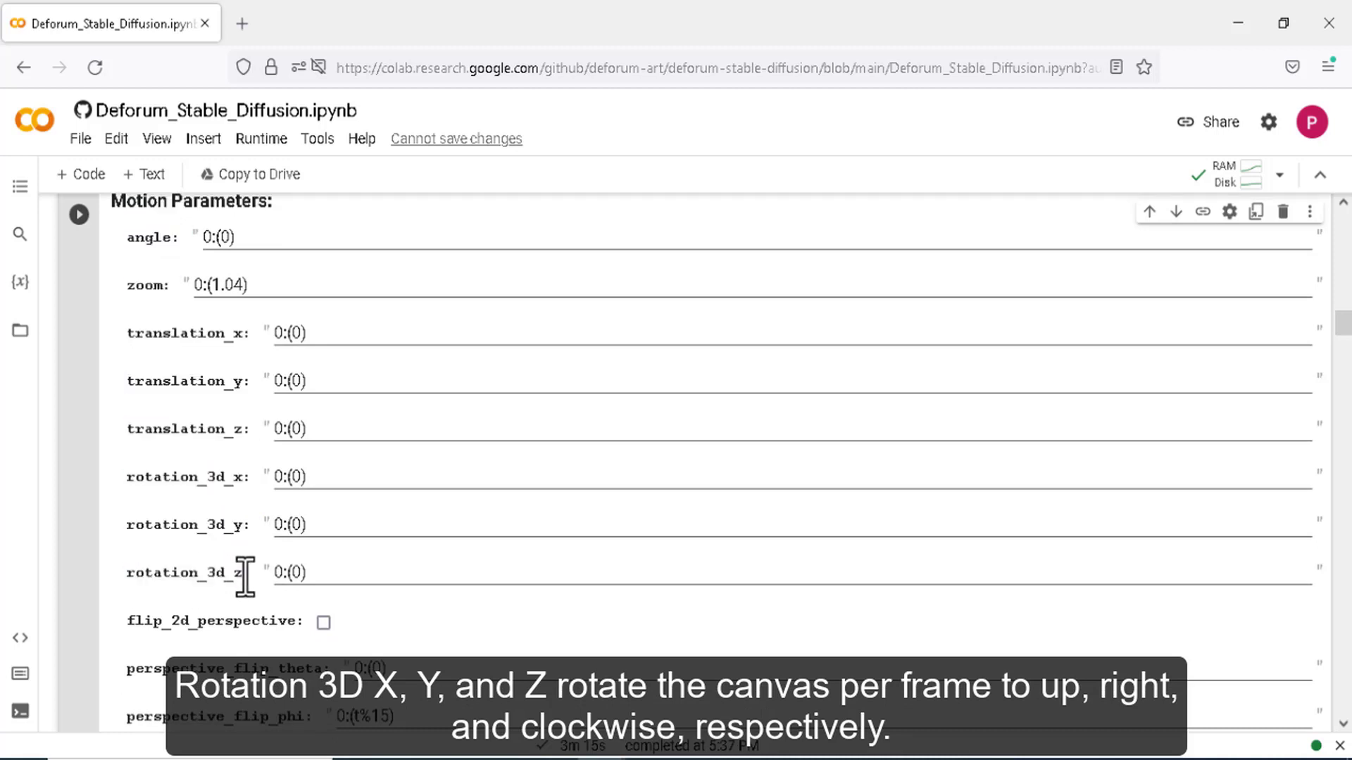
pyautogui.moveTo(128, 574); pyautogui.dragTo(235, 577)
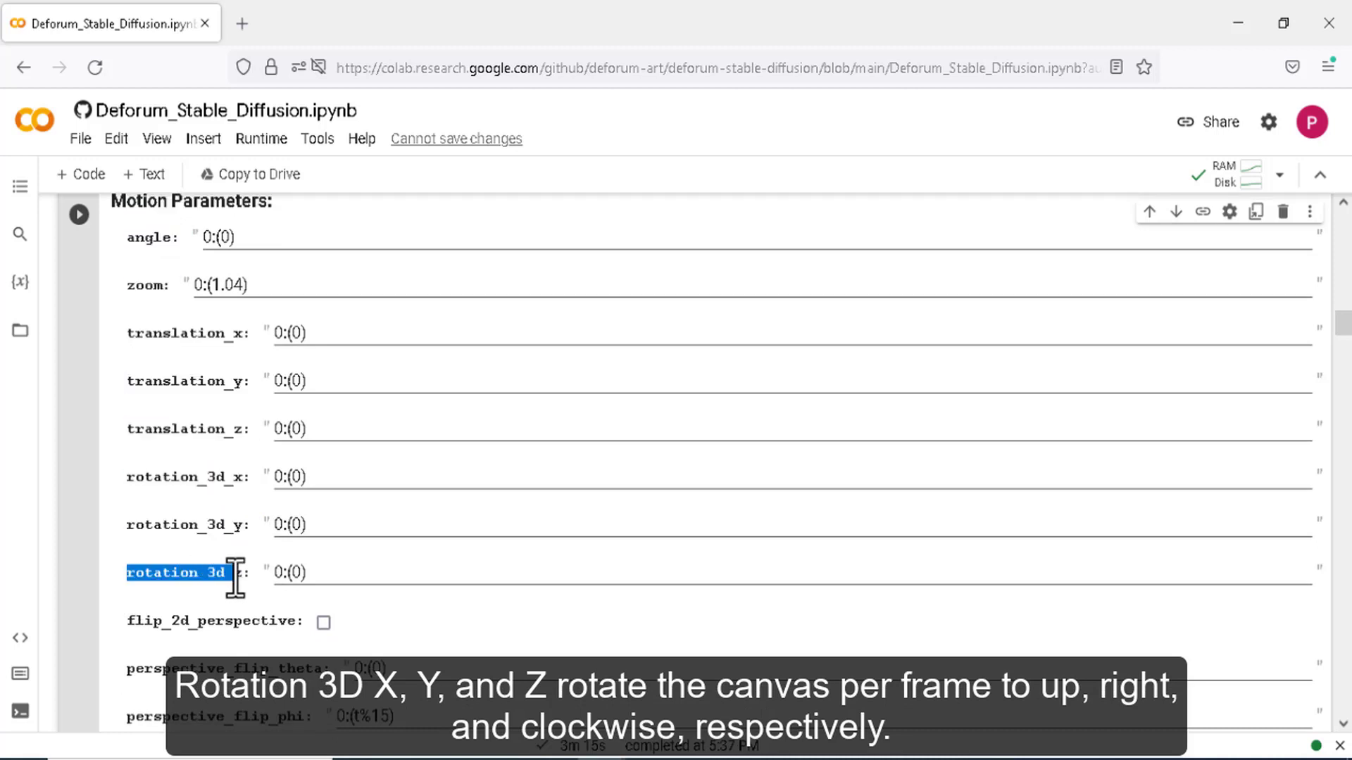
pyautogui.click(238, 573)
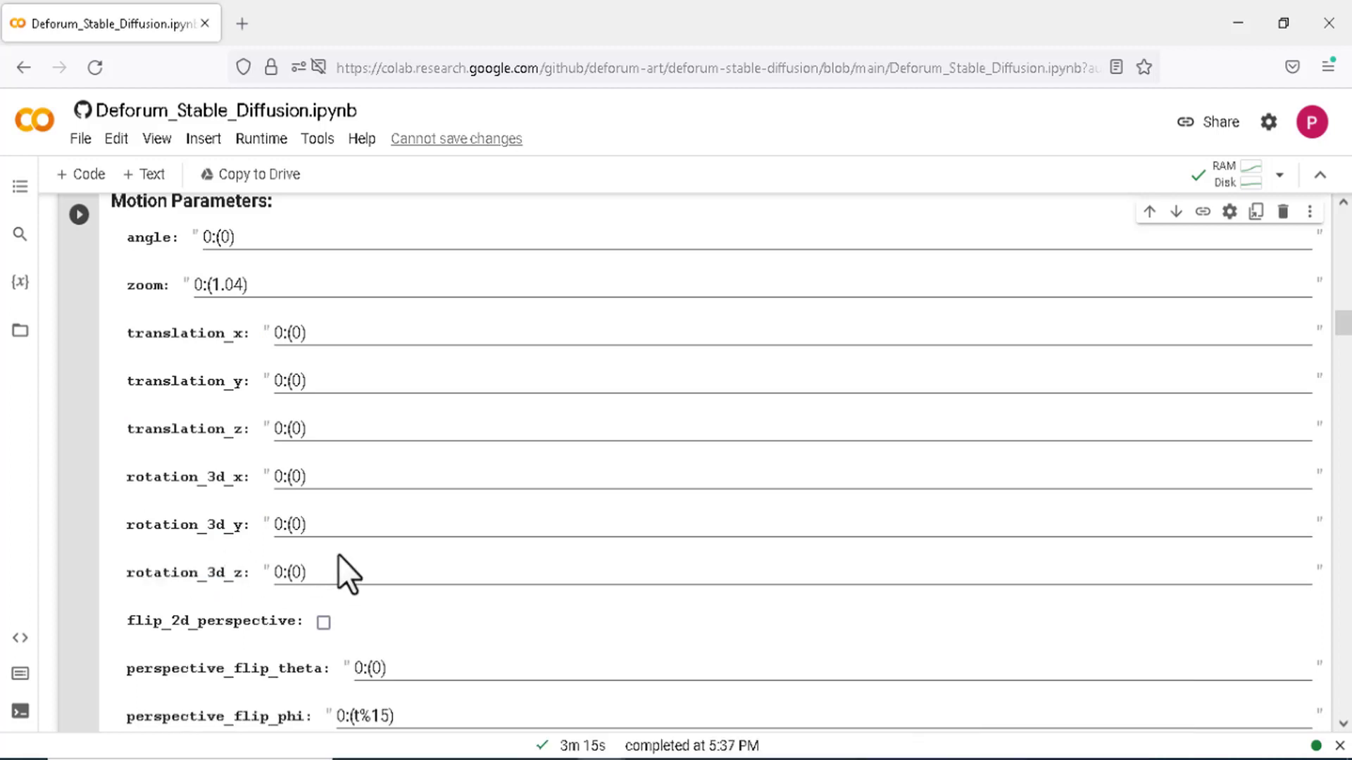
pyautogui.scroll(-1, 412, 528)
pyautogui.scroll(-3, 411, 528)
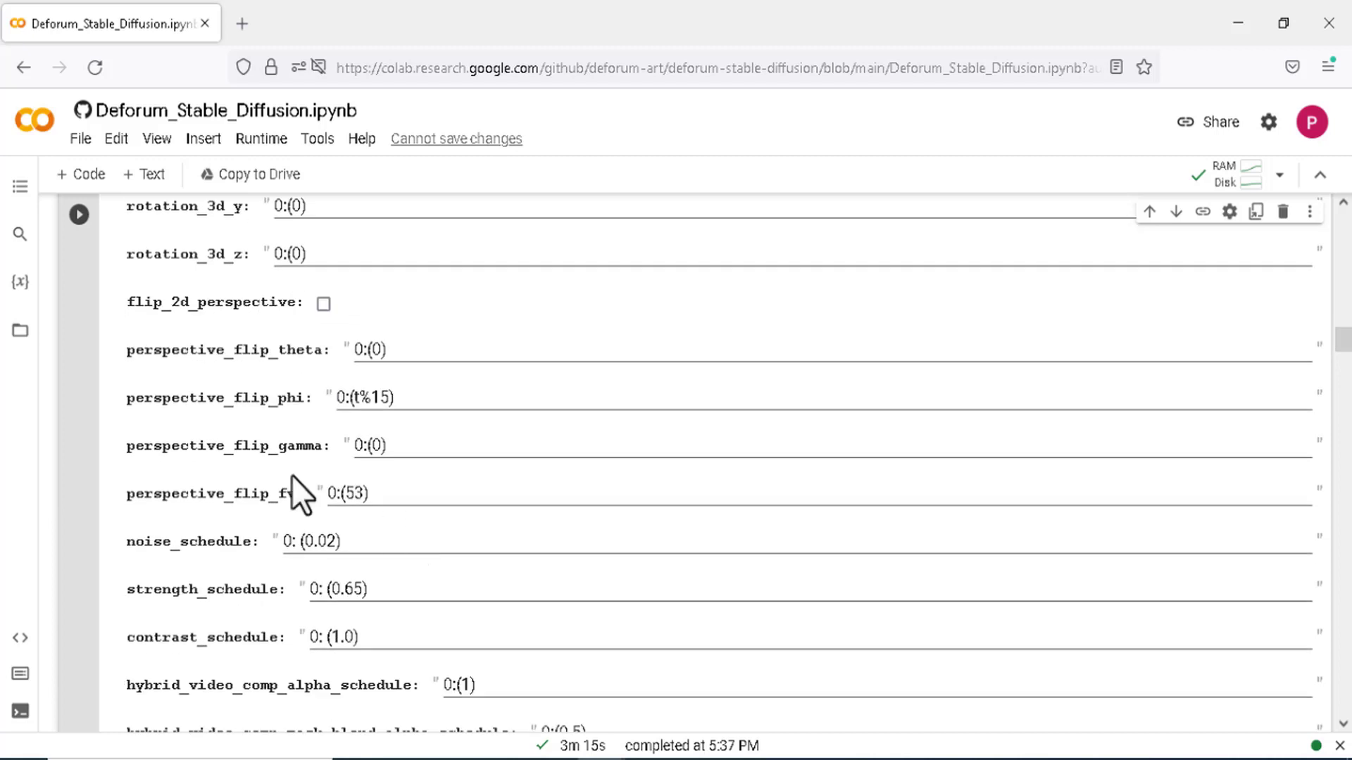
pyautogui.scroll(-3, 391, 469)
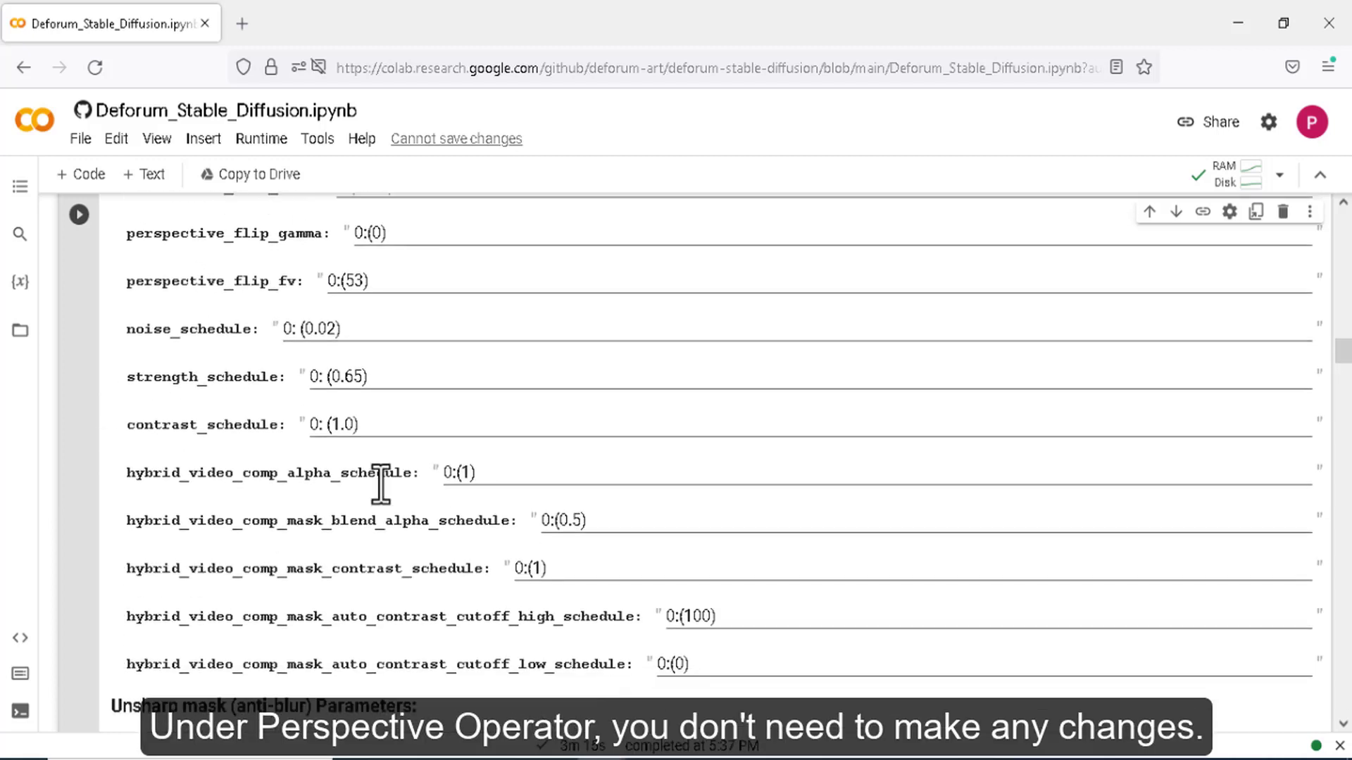
pyautogui.click(354, 378)
pyautogui.moveTo(124, 379); pyautogui.dragTo(274, 381)
pyautogui.click(124, 380)
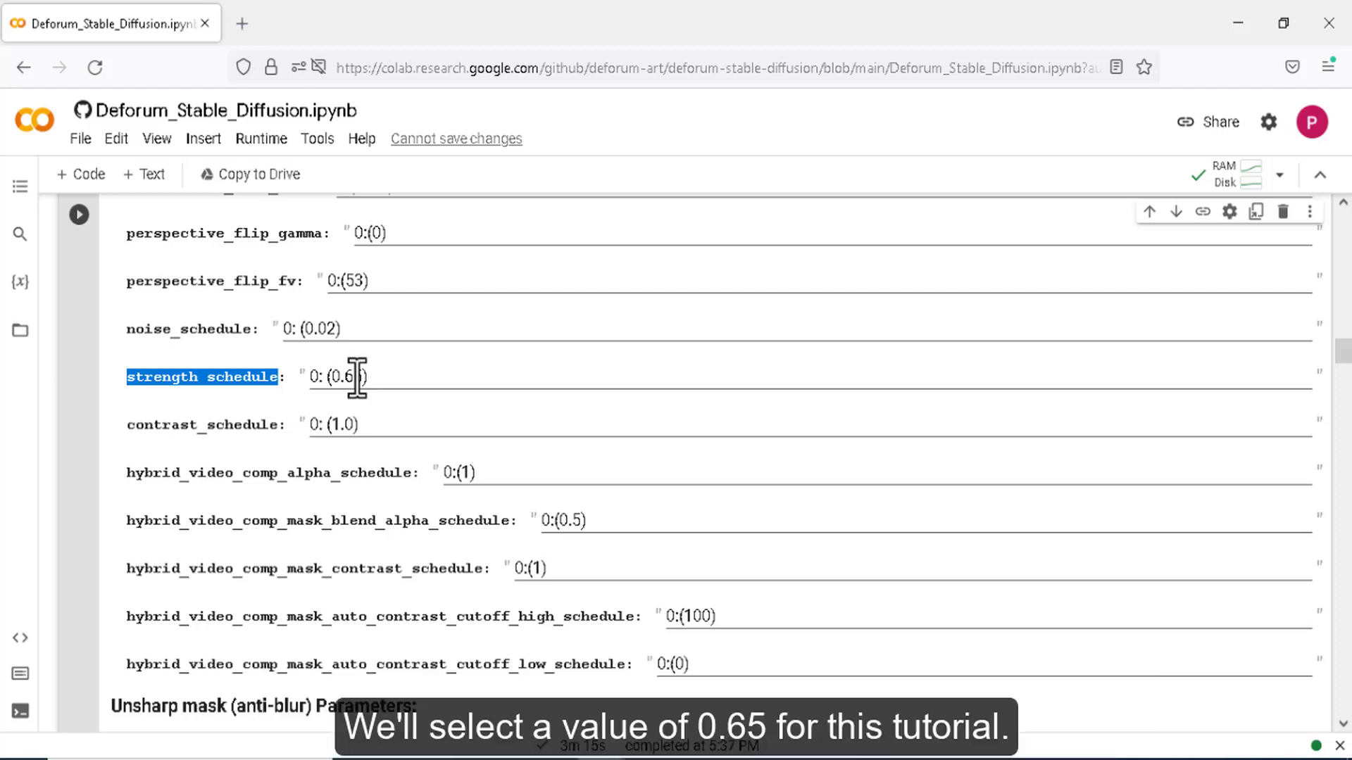
pyautogui.click(384, 379)
pyautogui.scroll(-5, 442, 471)
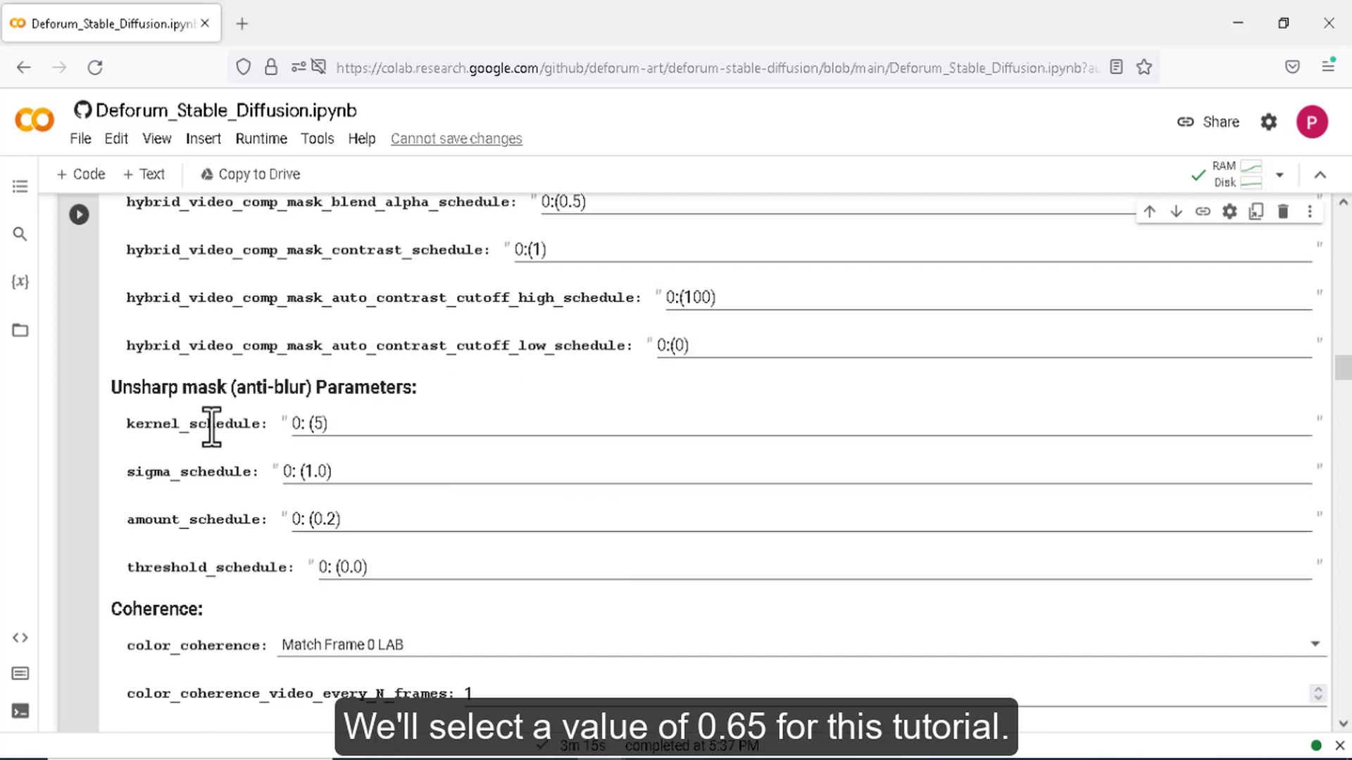
pyautogui.scroll(2, 239, 421)
pyautogui.scroll(-5, 290, 442)
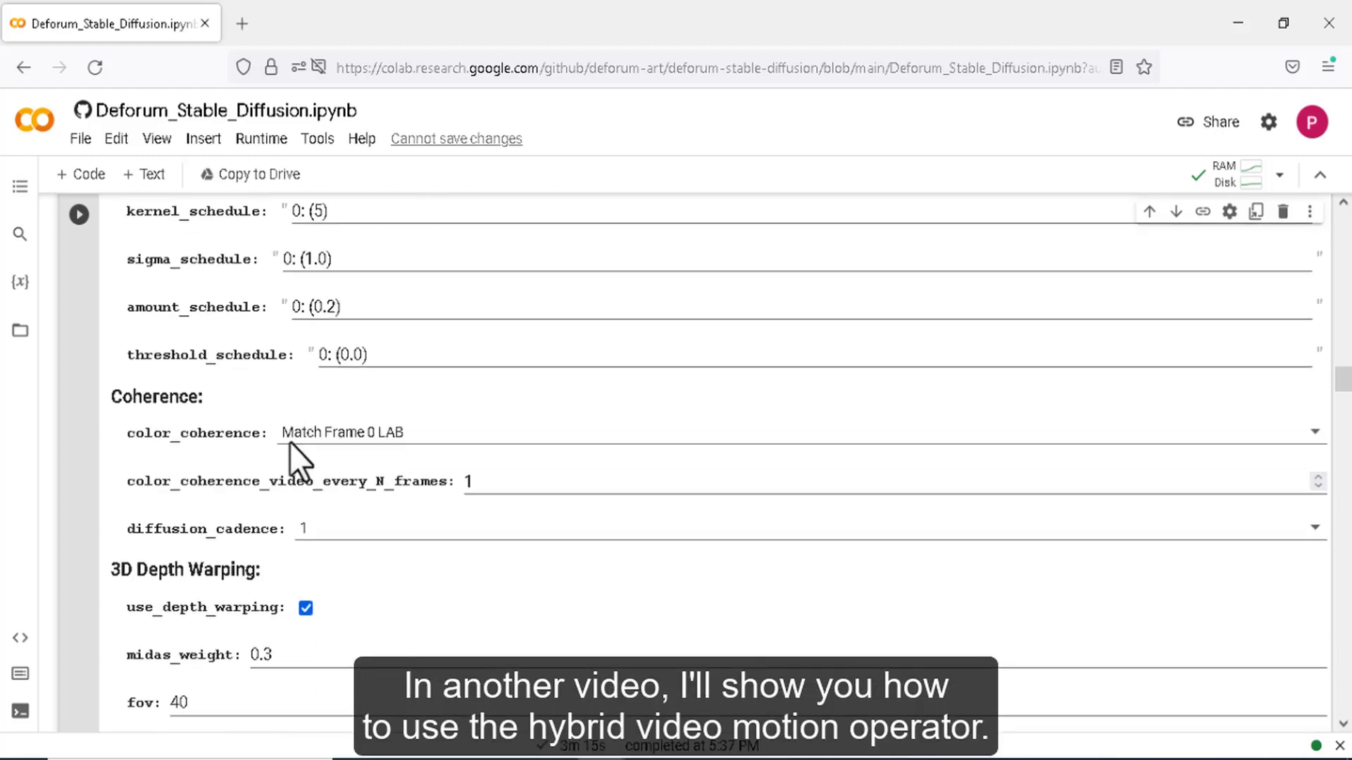
pyautogui.scroll(-8, 290, 442)
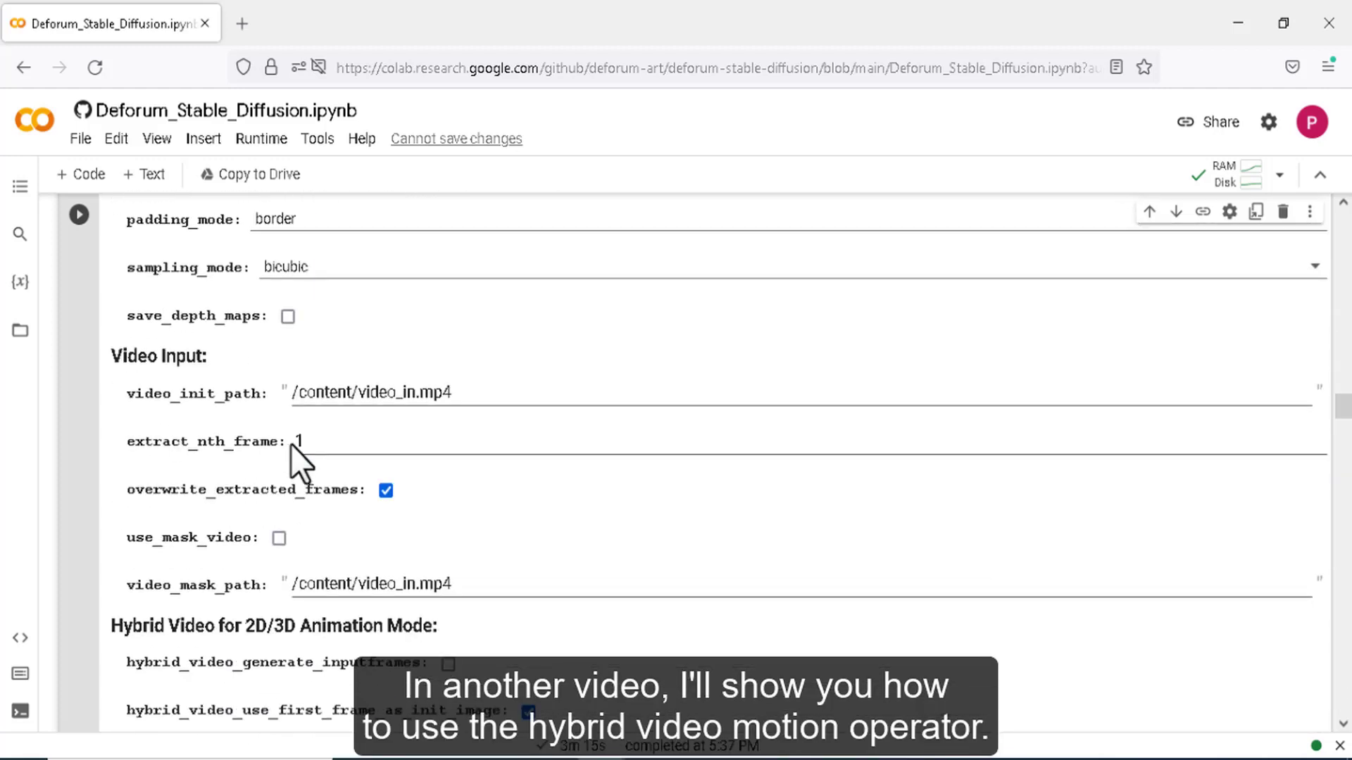
pyautogui.scroll(-5, 290, 445)
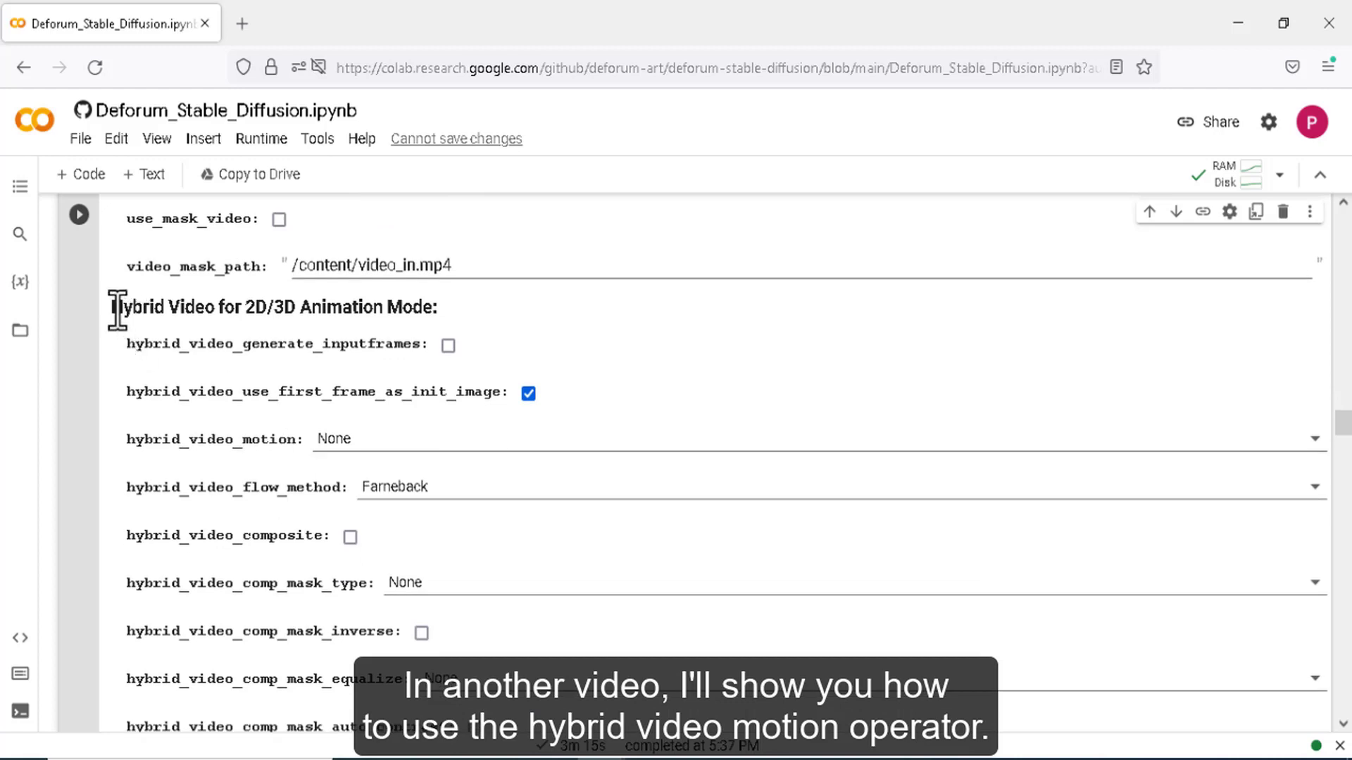
pyautogui.moveTo(117, 310); pyautogui.dragTo(455, 311)
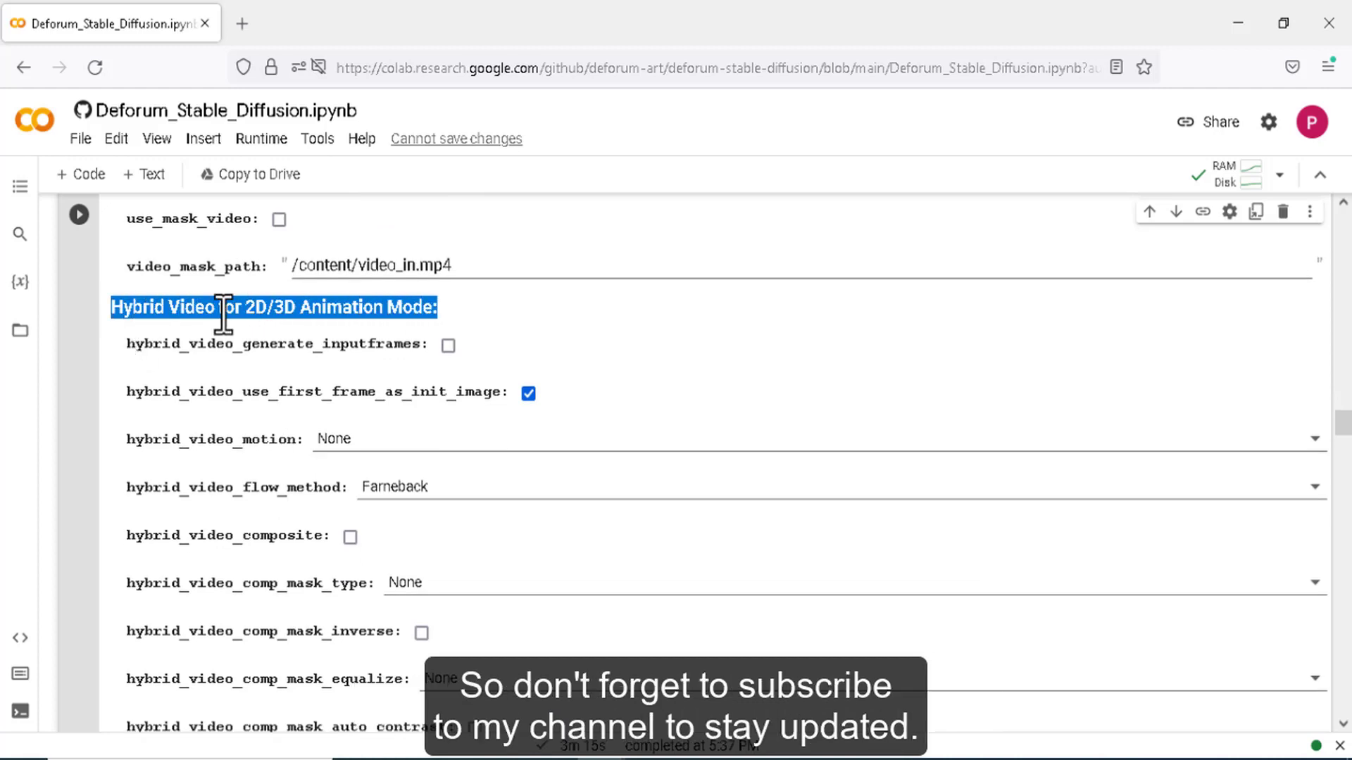
pyautogui.moveTo(112, 307); pyautogui.dragTo(437, 305)
pyautogui.click(406, 310)
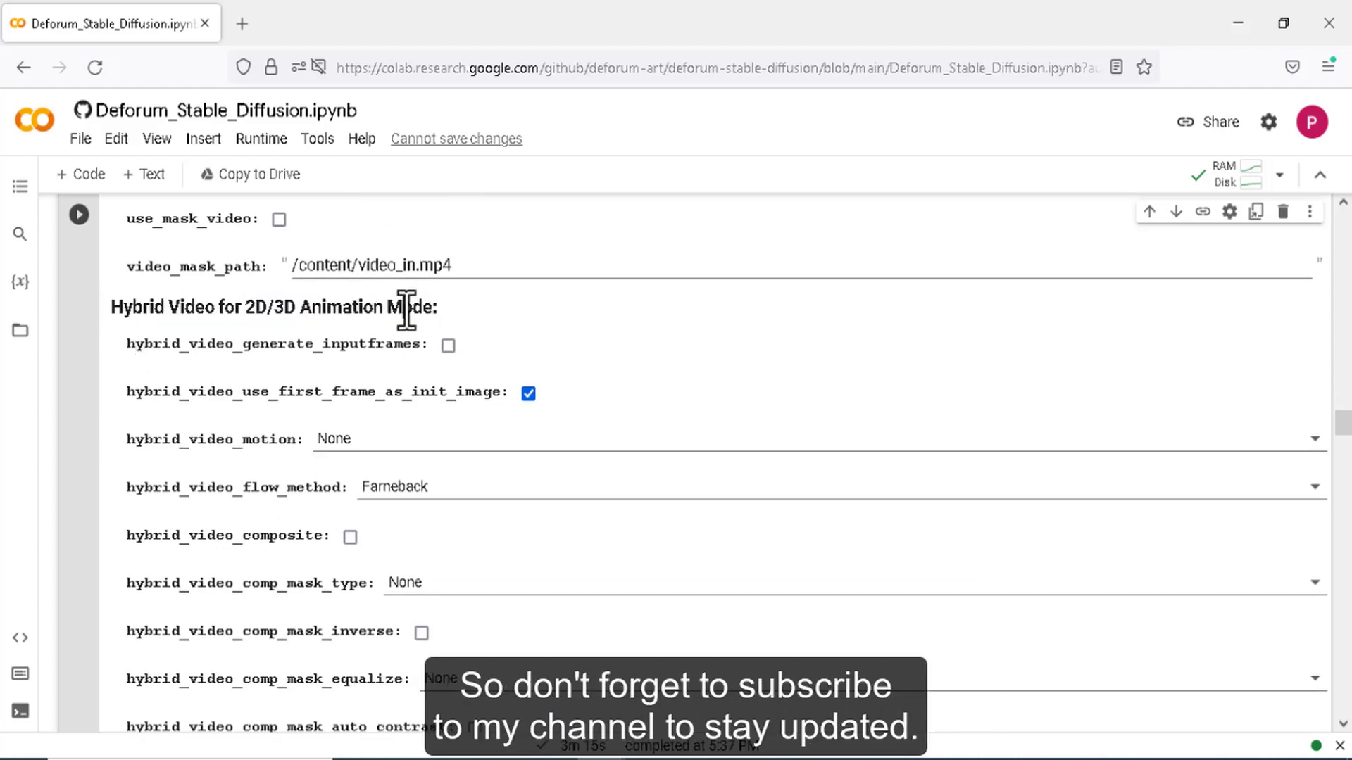
pyautogui.scroll(-5, 409, 466)
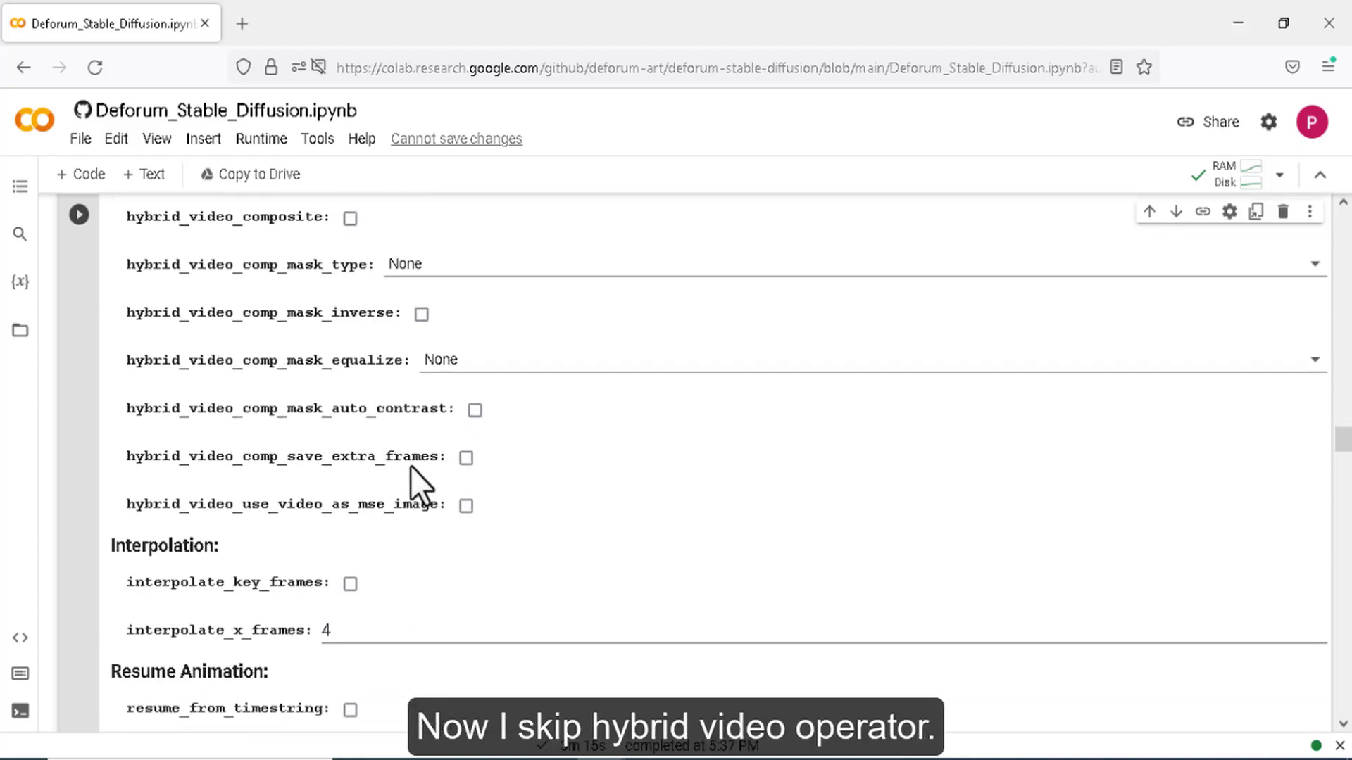
pyautogui.scroll(3, 411, 466)
pyautogui.scroll(-8, 411, 467)
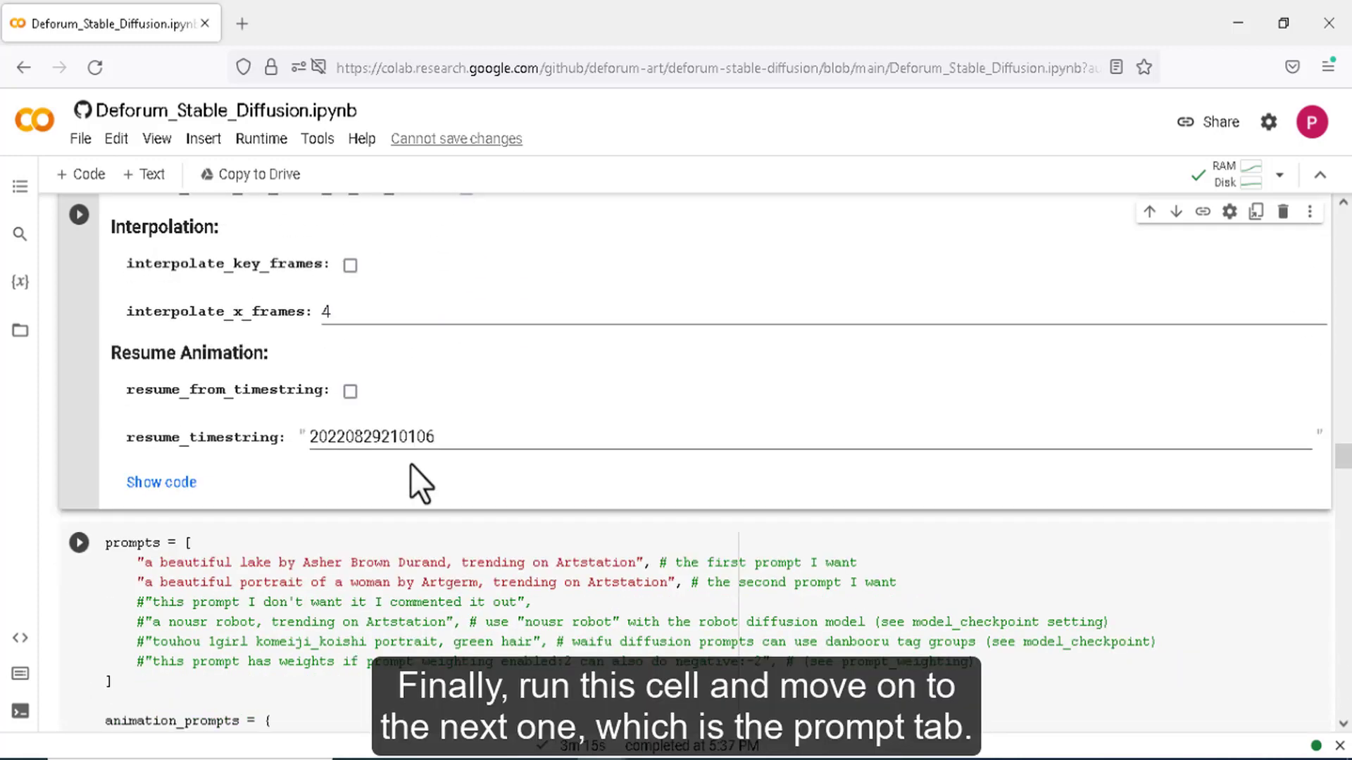
pyautogui.scroll(20, 411, 466)
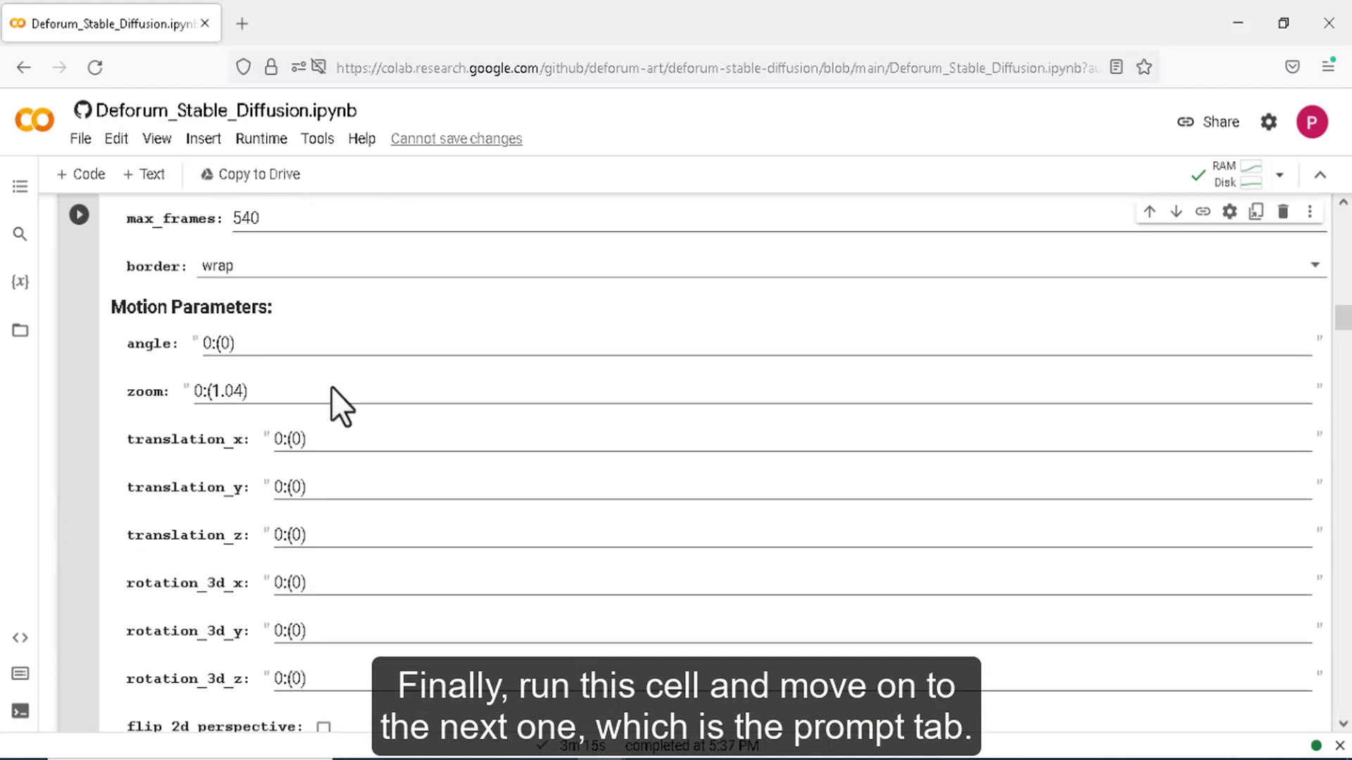
pyautogui.scroll(2, 331, 386)
# - Run the Animation cell, empty the still-image prompts list, and delete the frame 30 and 40 prompts
pyautogui.click(79, 242)
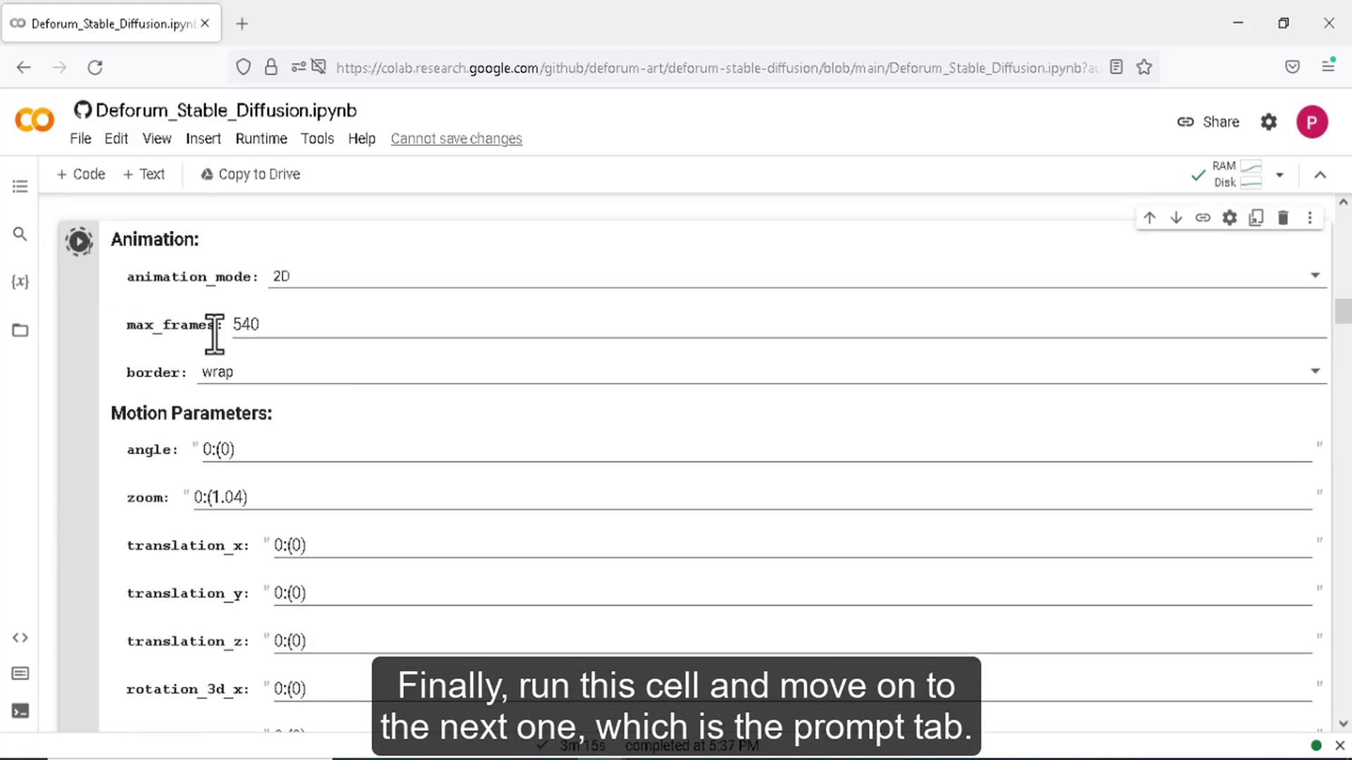
pyautogui.scroll(-20, 337, 391)
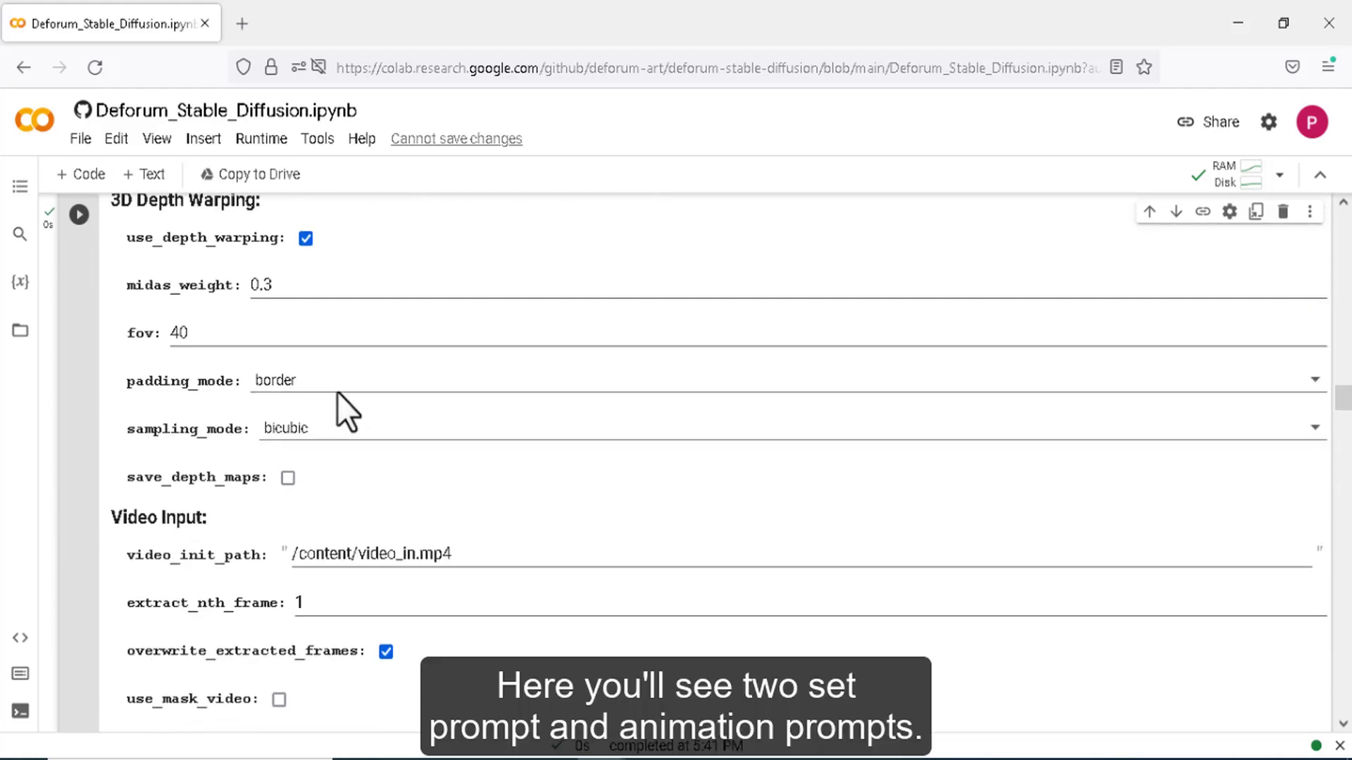
pyautogui.scroll(-9, 337, 394)
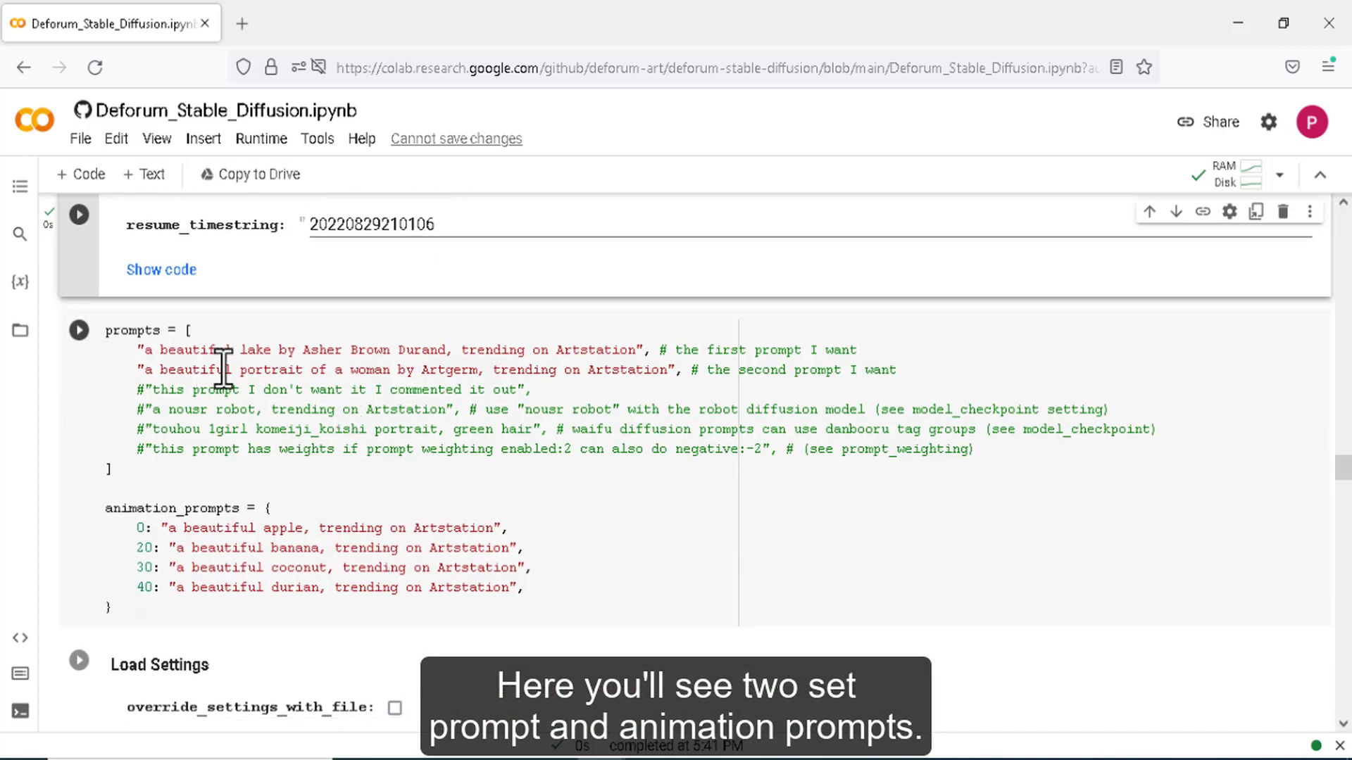
pyautogui.moveTo(152, 330); pyautogui.dragTo(106, 333)
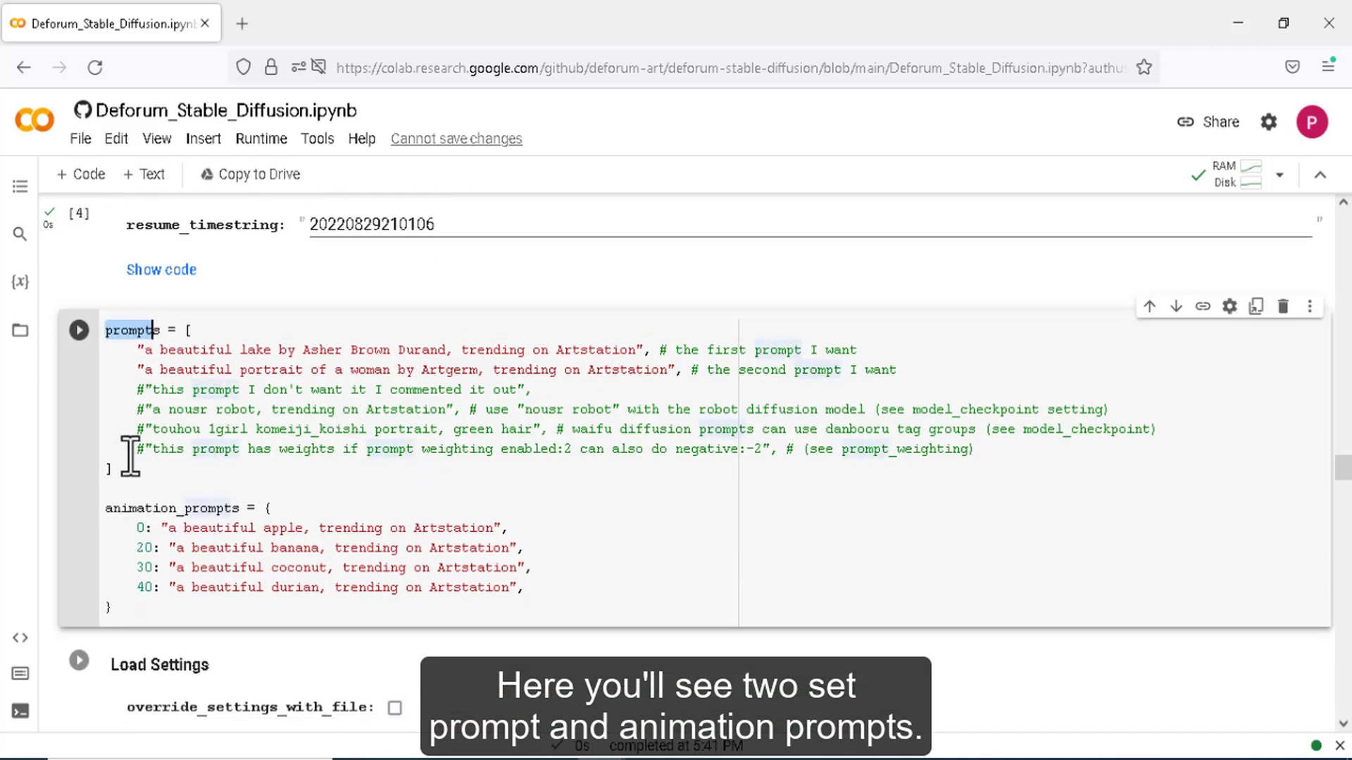
pyautogui.doubleClick(141, 507)
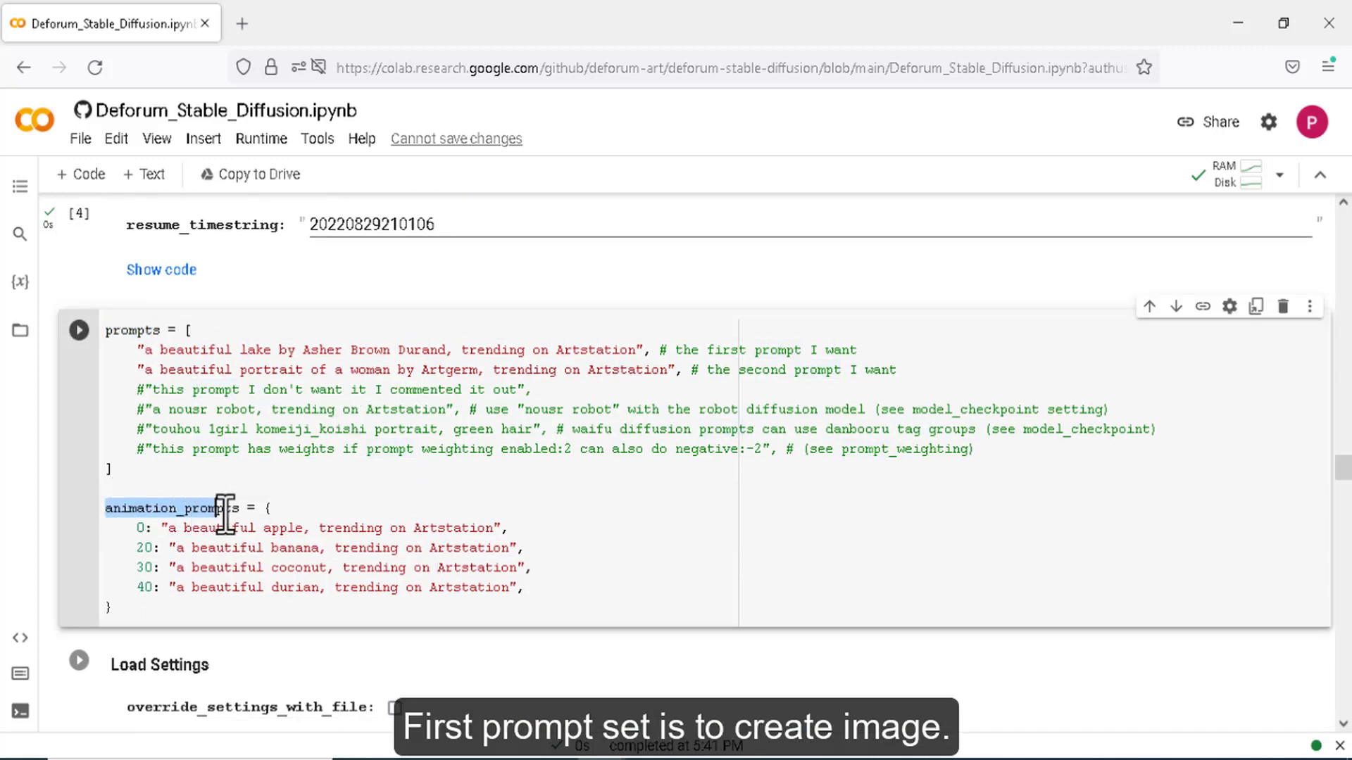
pyautogui.click(313, 384)
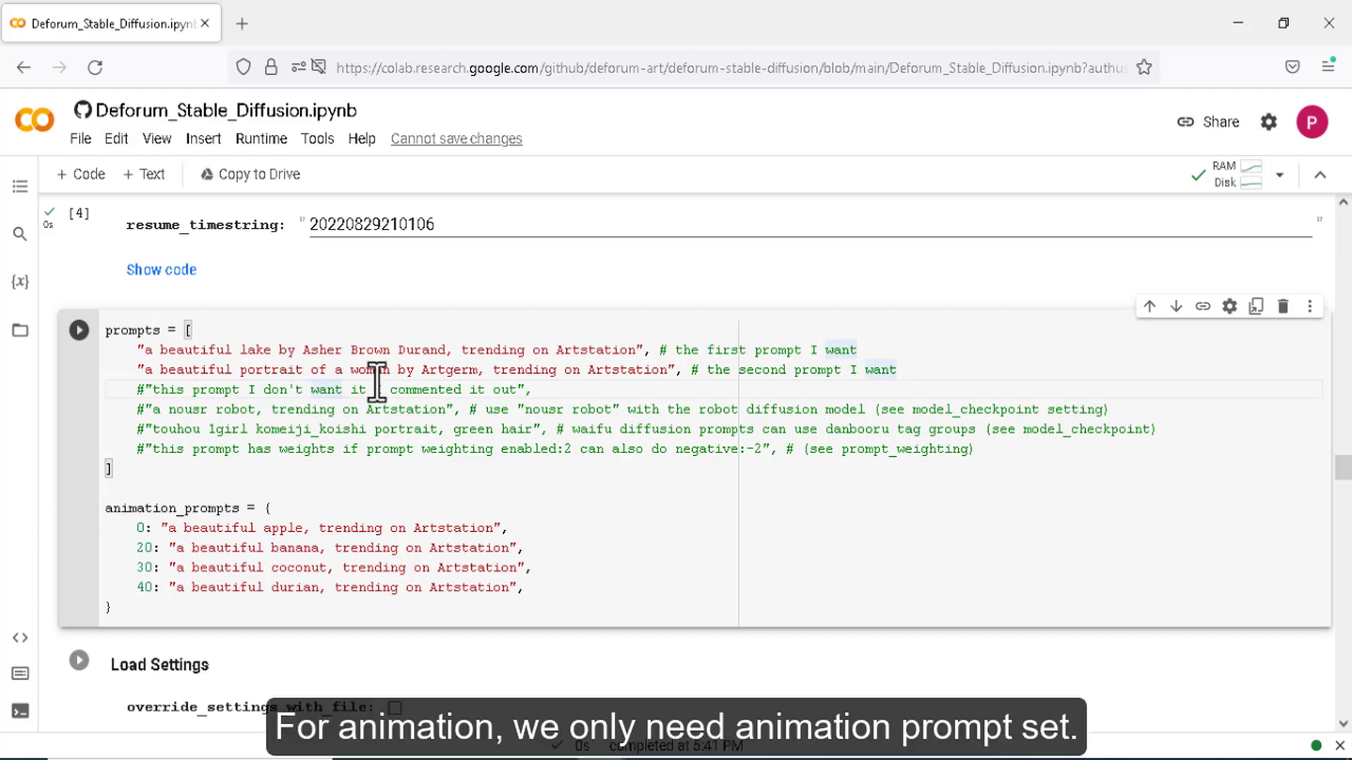
pyautogui.moveTo(978, 450); pyautogui.dragTo(127, 356)
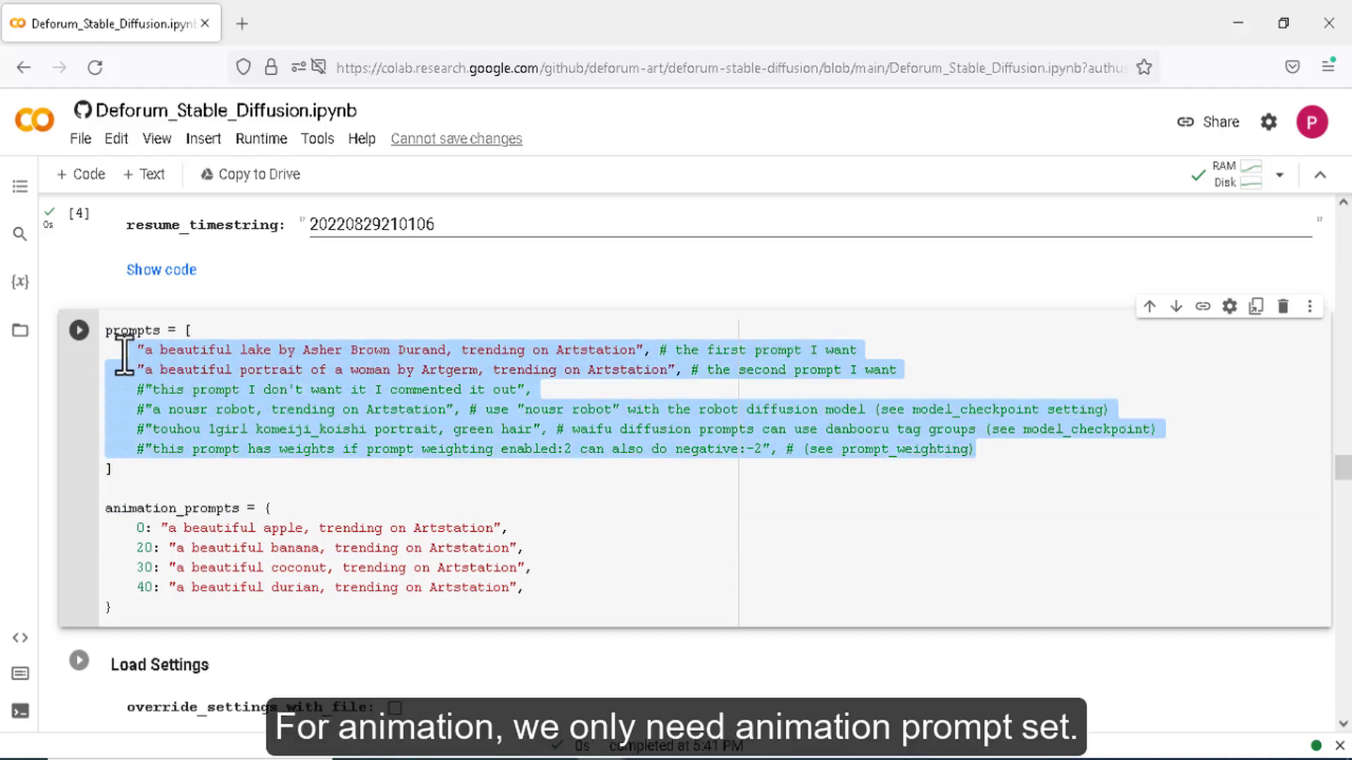
pyautogui.press('BackSpace')
pyautogui.click(350, 450)
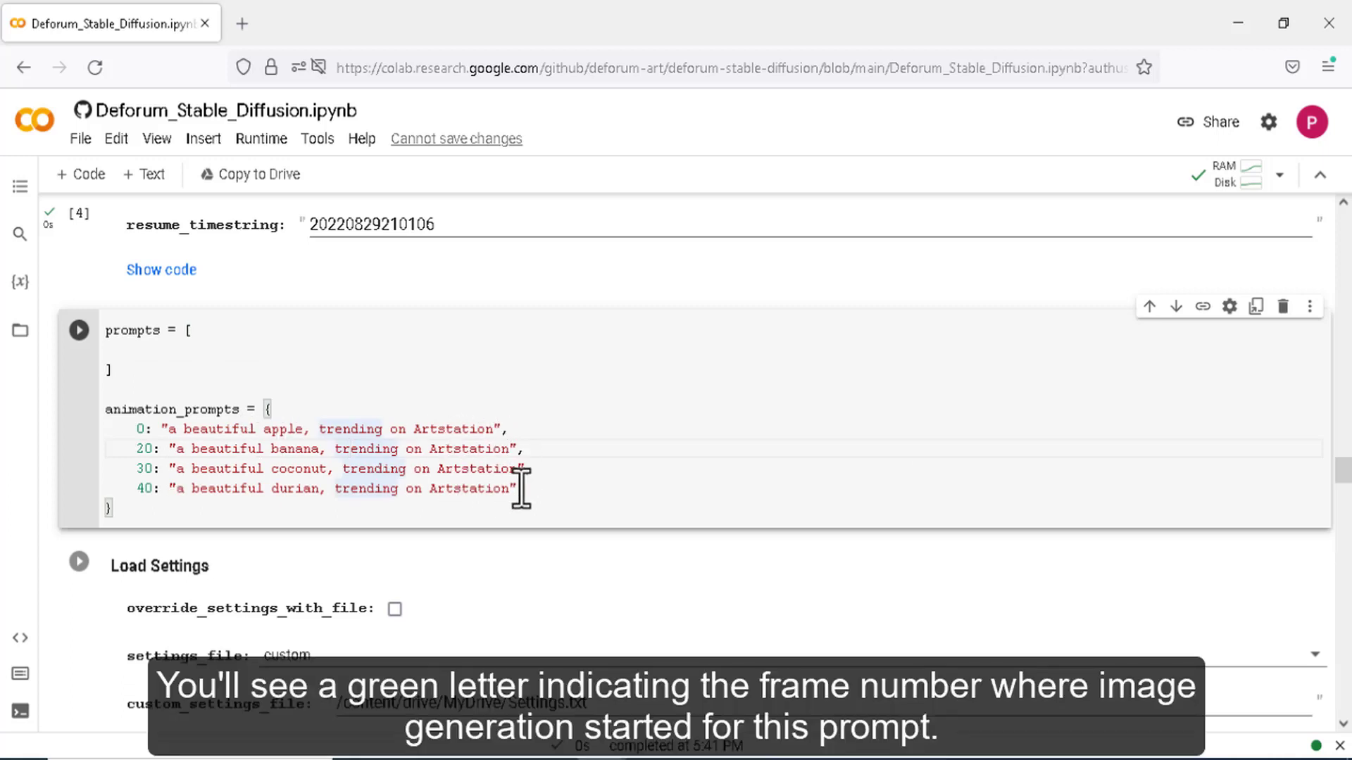
pyautogui.moveTo(540, 489); pyautogui.dragTo(92, 468)
pyautogui.press('BackSpace')
# - Replace frame 0's apple prompt with the ultra-detailed steampunk warrior-goddess portrait and copy it
pyautogui.moveTo(493, 429); pyautogui.dragTo(176, 425)
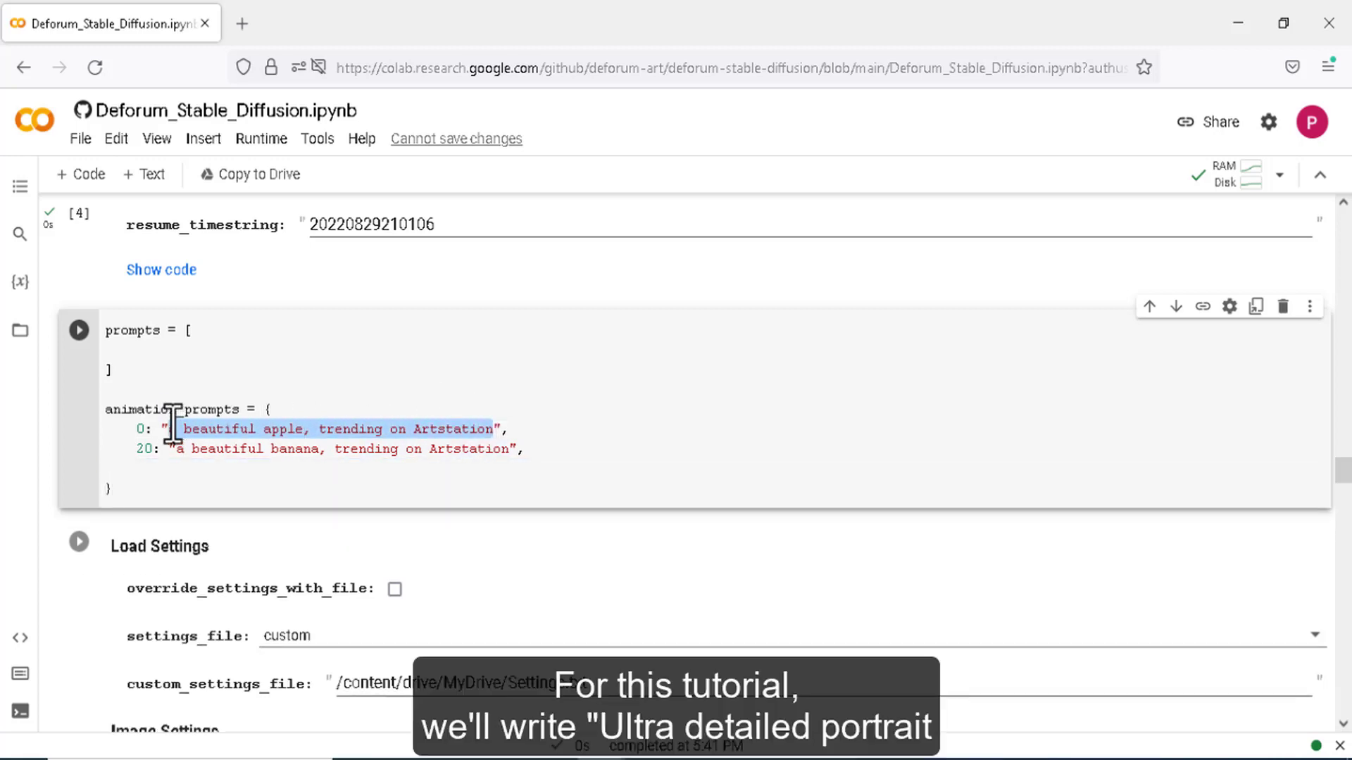
pyautogui.write('Ultra')
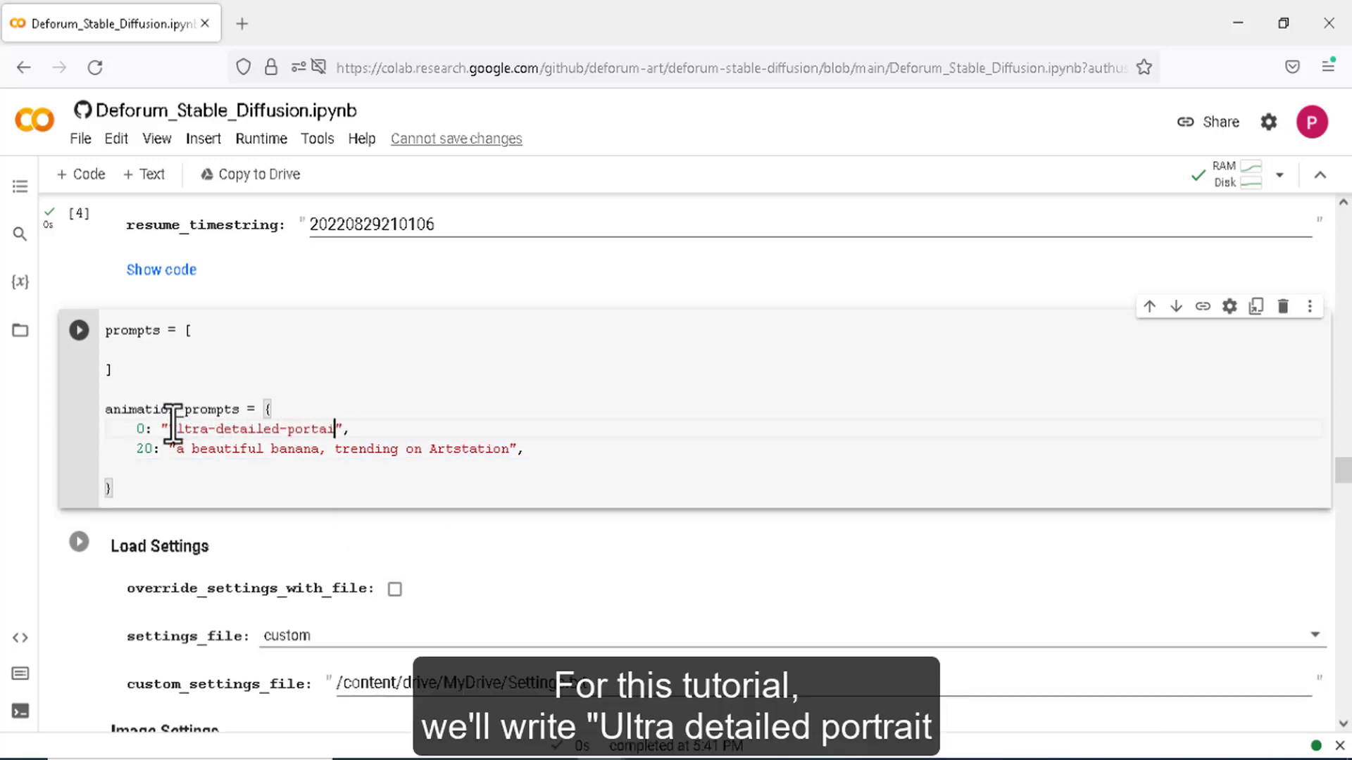
pyautogui.write('-detailed-portait of a wise, blonde, beautiful female warrior ')
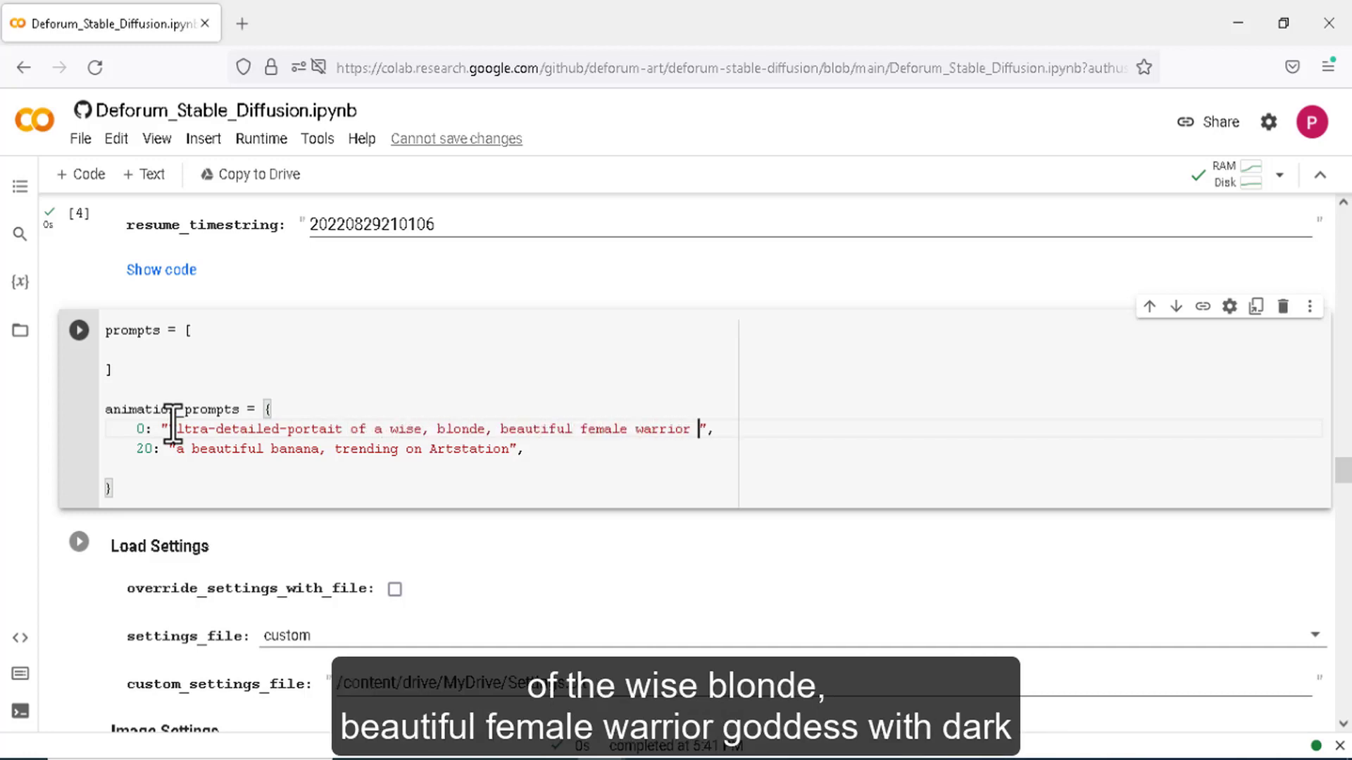
pyautogui.write('with dard, piercing, glowing eyes, gentle ex')
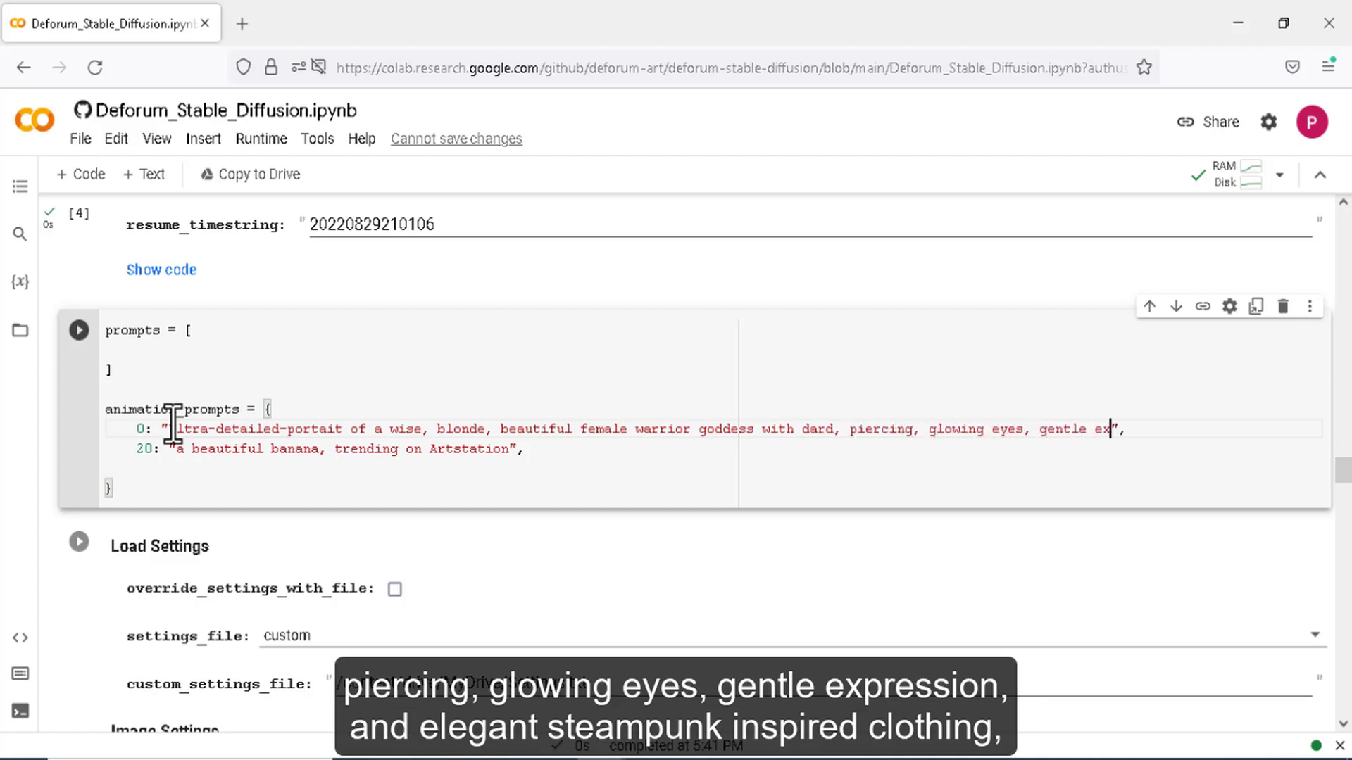
pyautogui.write(', and elegant, steampunk-inspired cl')
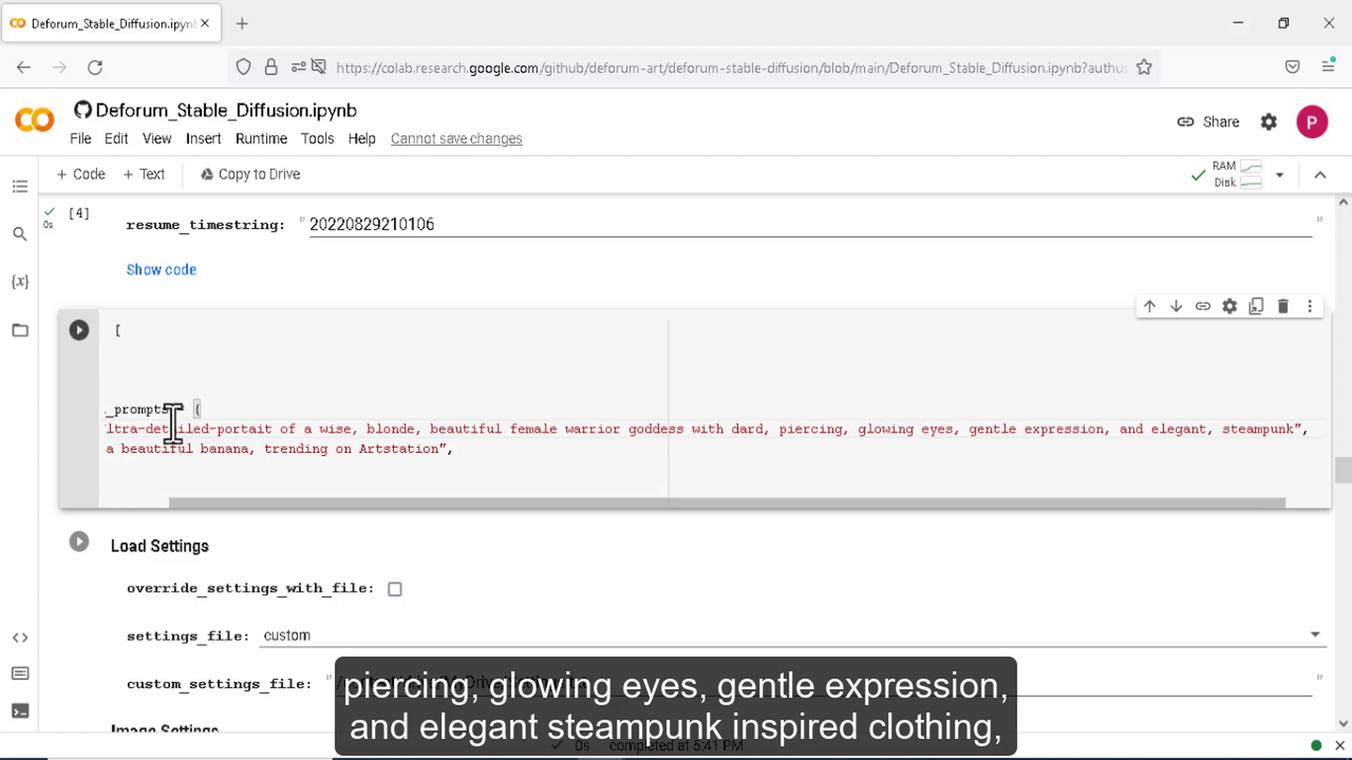
pyautogui.write('othing. Photorealist')
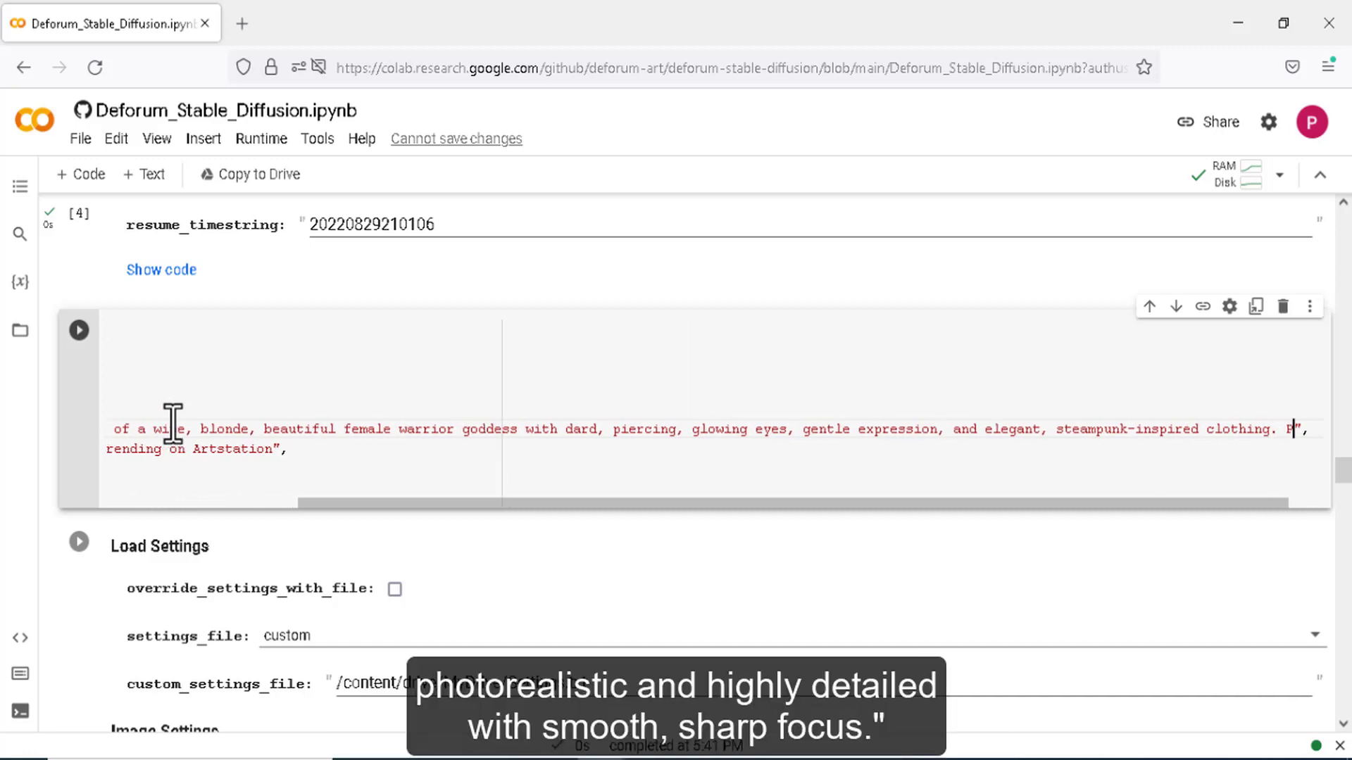
pyautogui.write('ic and highly detailed, with')
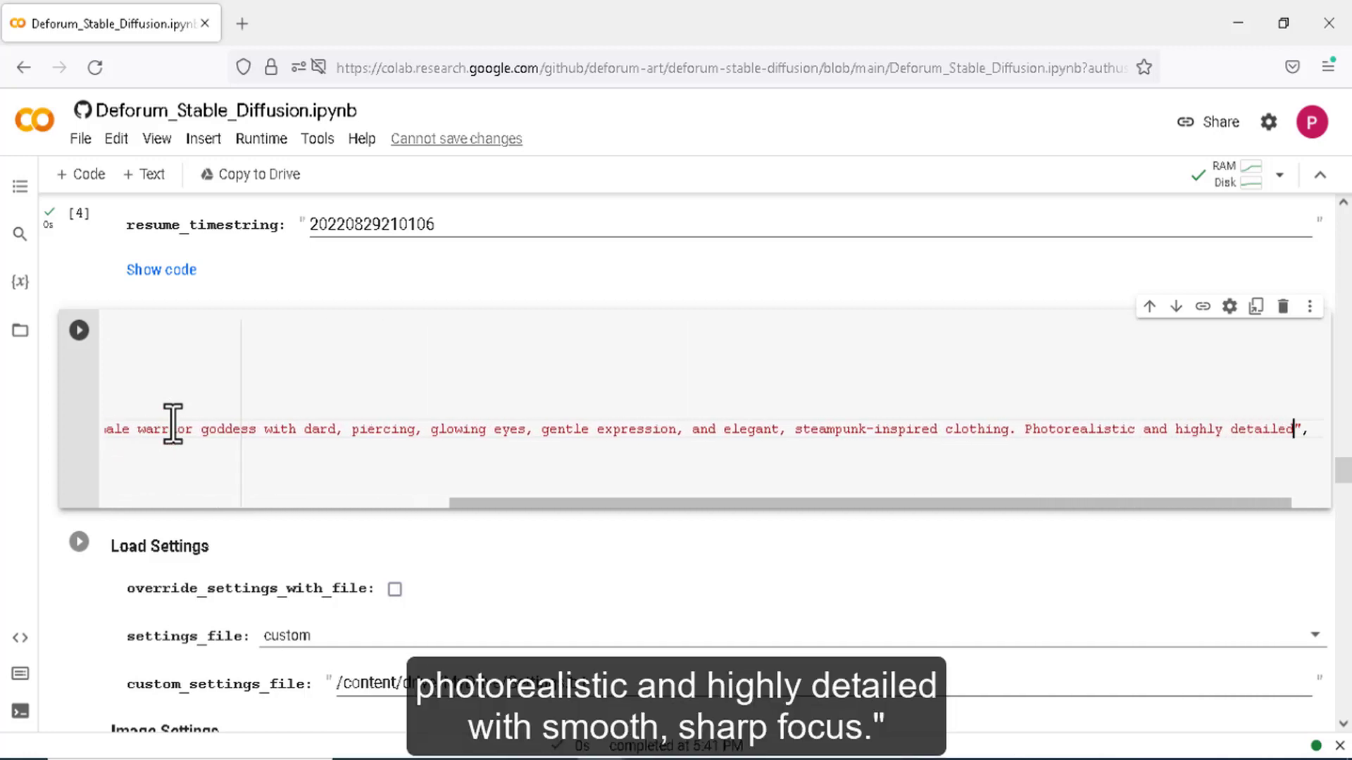
pyautogui.write(' smooth, sharp focus')
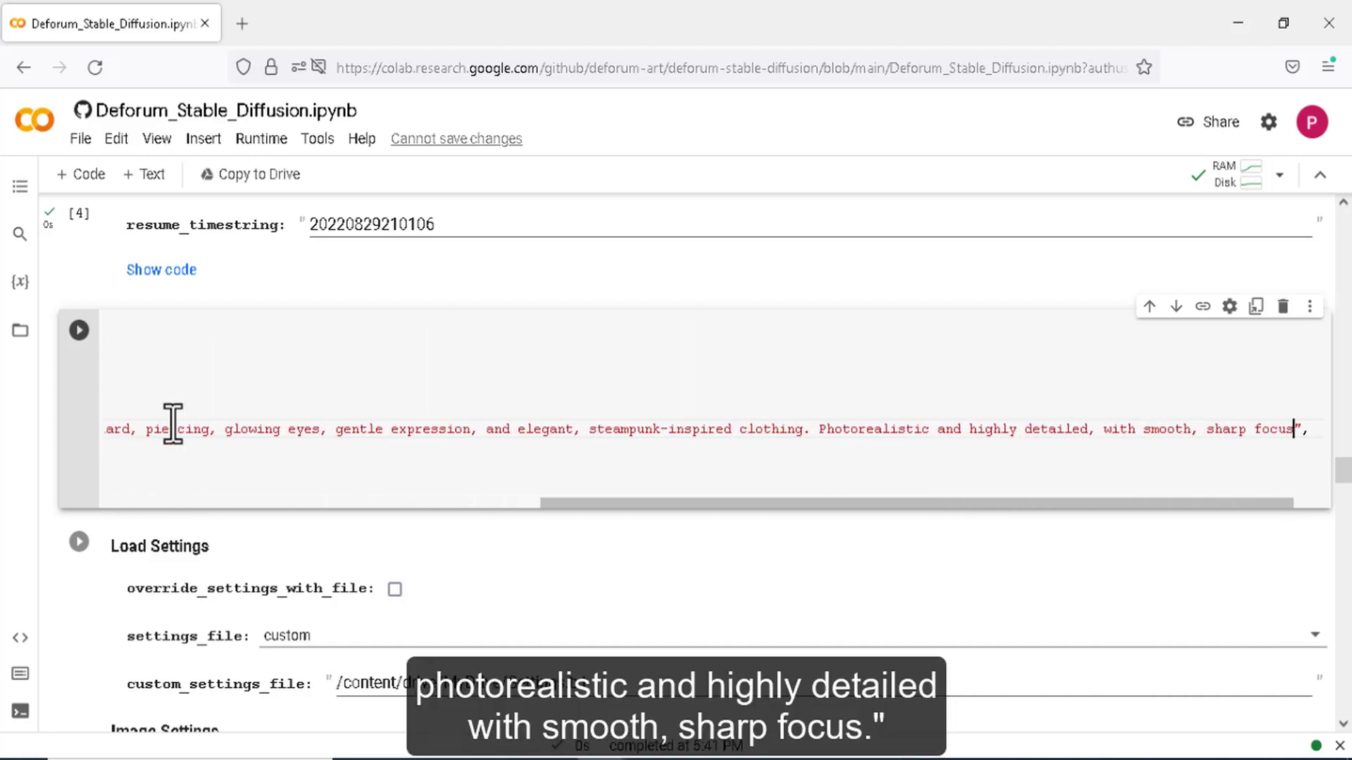
pyautogui.moveTo(728, 503); pyautogui.dragTo(555, 514)
pyautogui.moveTo(1267, 432); pyautogui.dragTo(178, 438)
pyautogui.rightClick(178, 438)
pyautogui.click(179, 438)
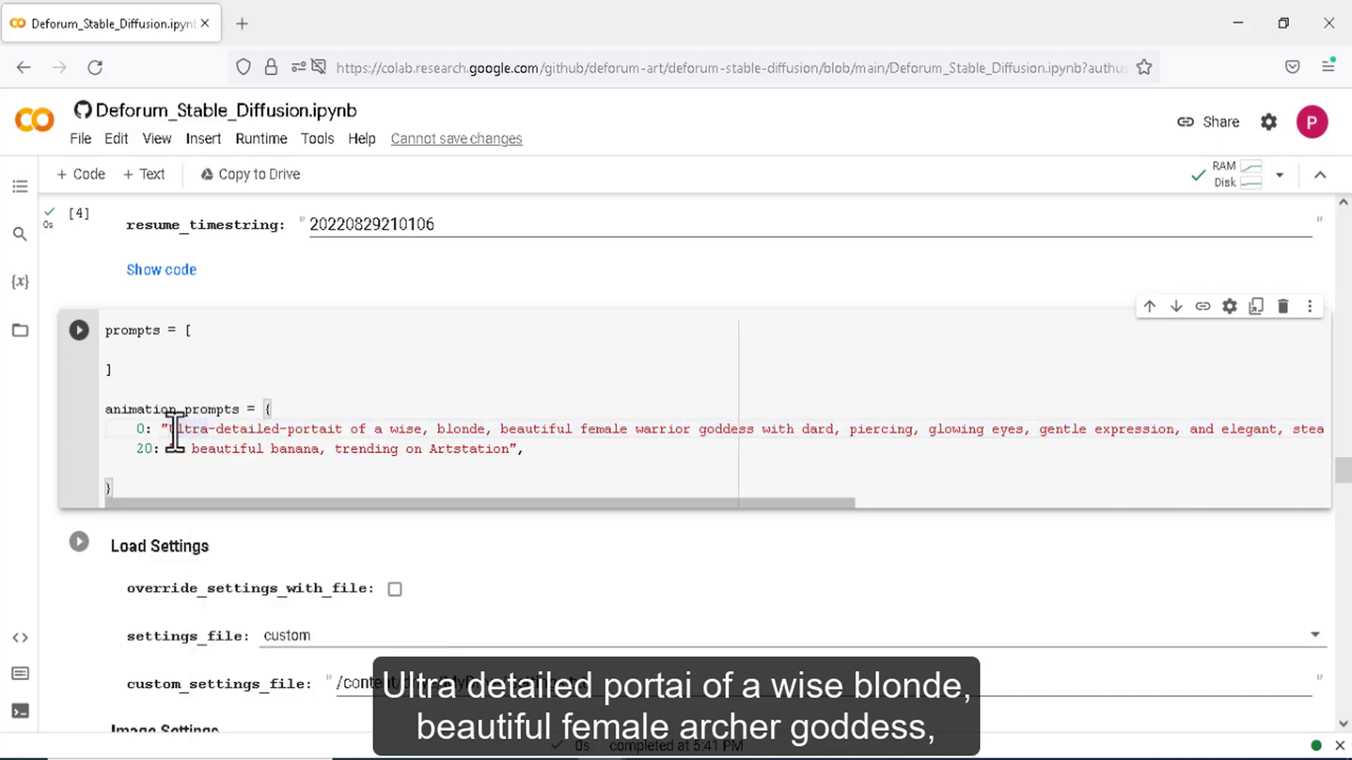
pyautogui.moveTo(184, 438); pyautogui.dragTo(1288, 430)
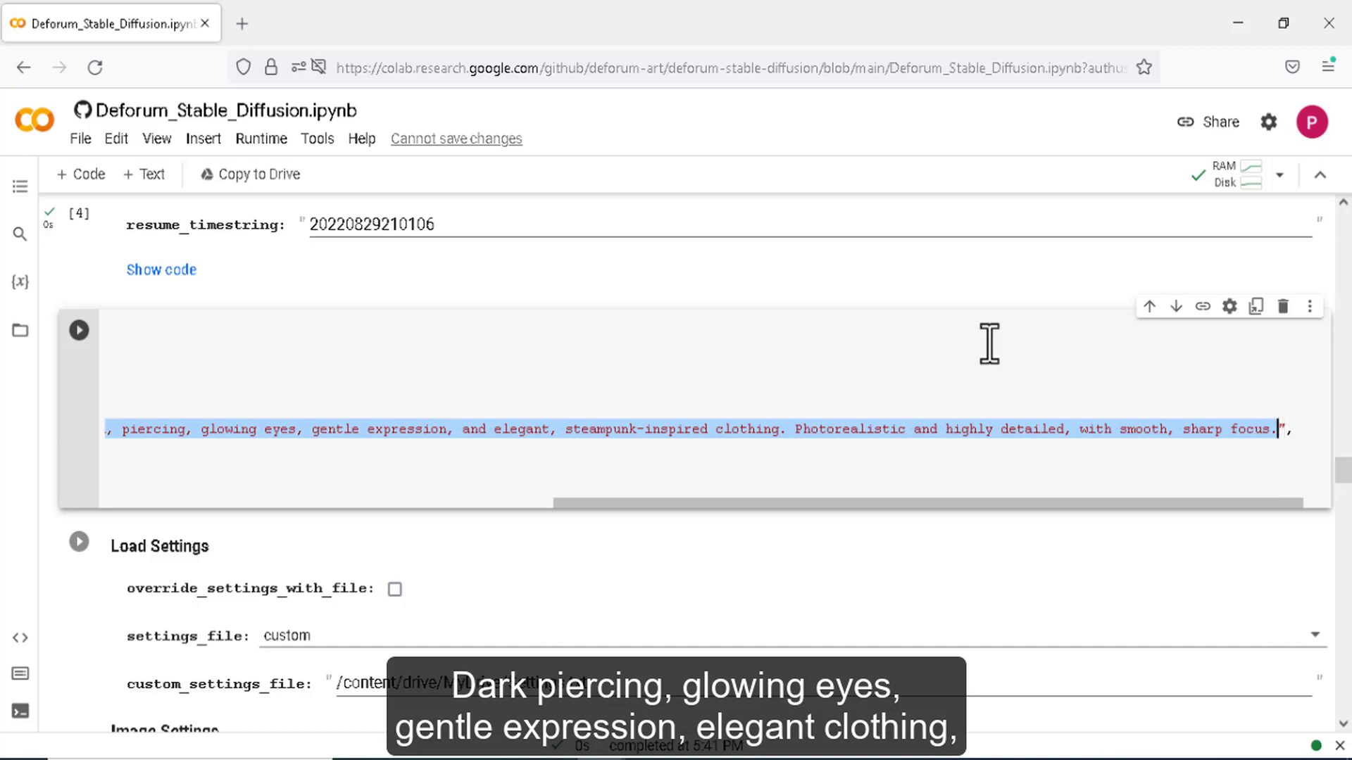
pyautogui.moveTo(990, 505); pyautogui.dragTo(441, 543)
pyautogui.click(148, 451)
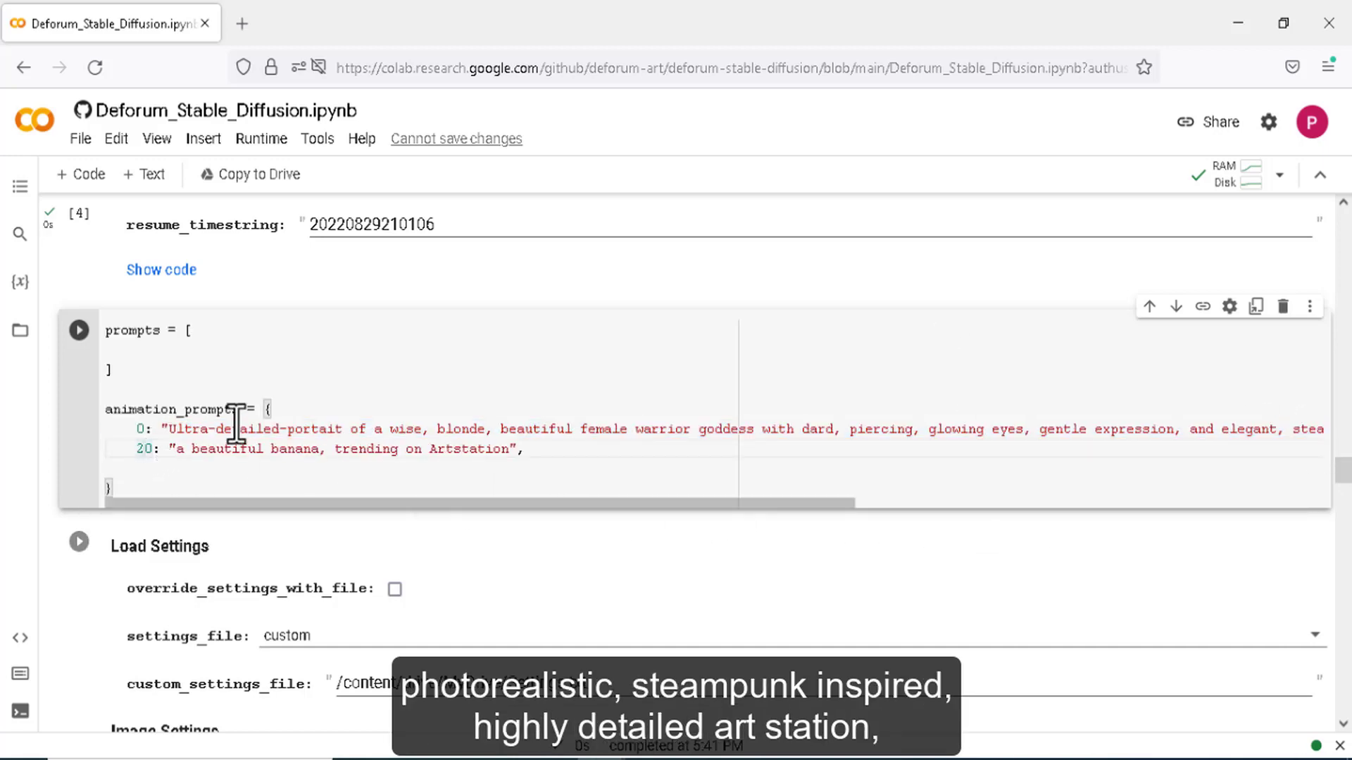
# - Turn the frame 20 banana prompt into a frame 300 archer-goddess portrait and run the cell
pyautogui.press('BackSpace')
pyautogui.write('300')
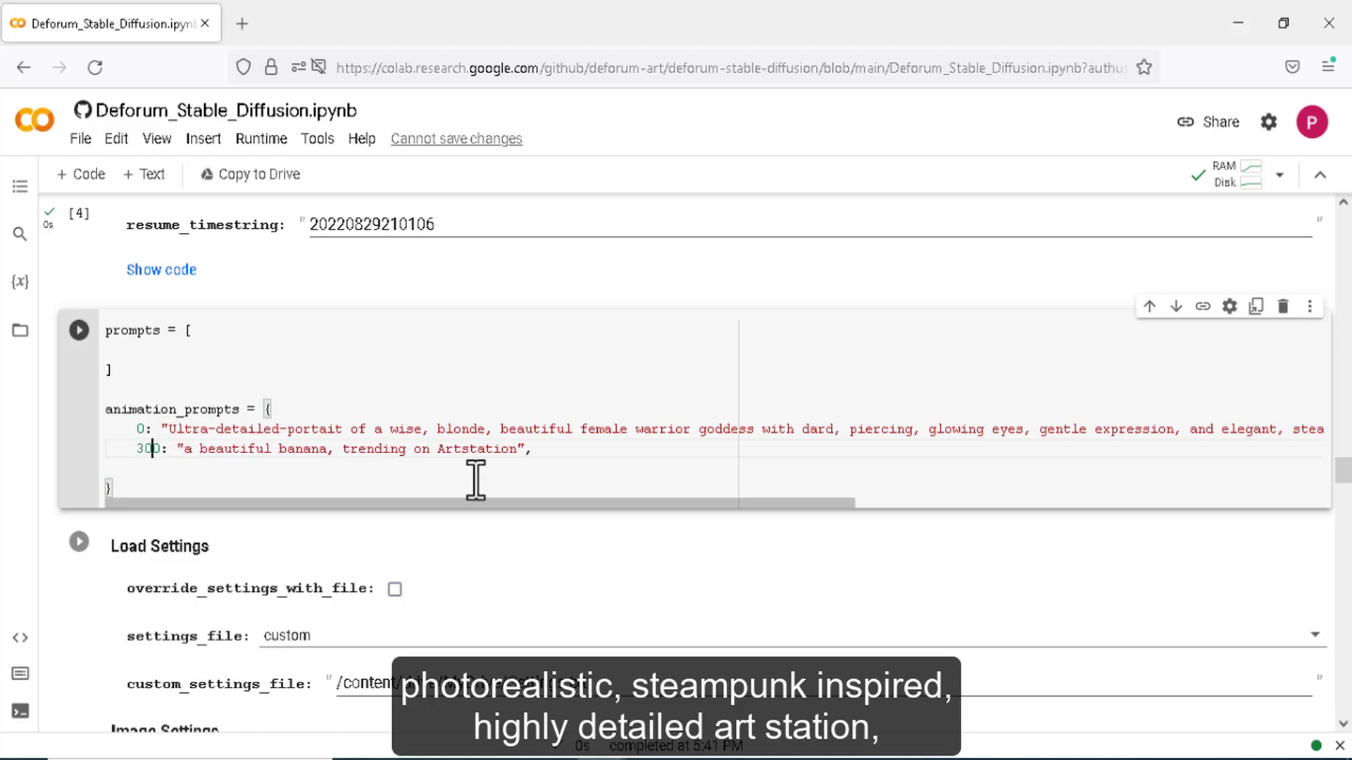
pyautogui.moveTo(518, 449); pyautogui.dragTo(190, 455)
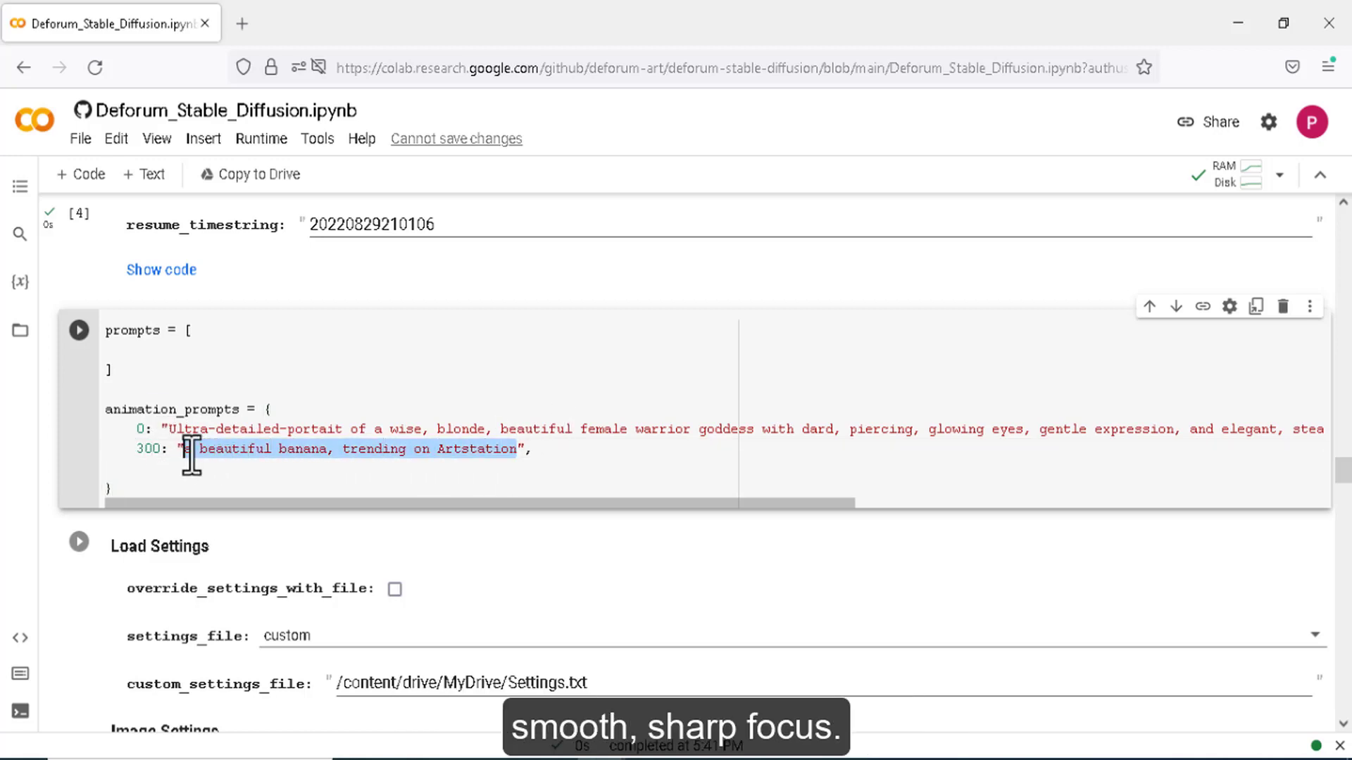
pyautogui.hotkey('ctrl', 'v')
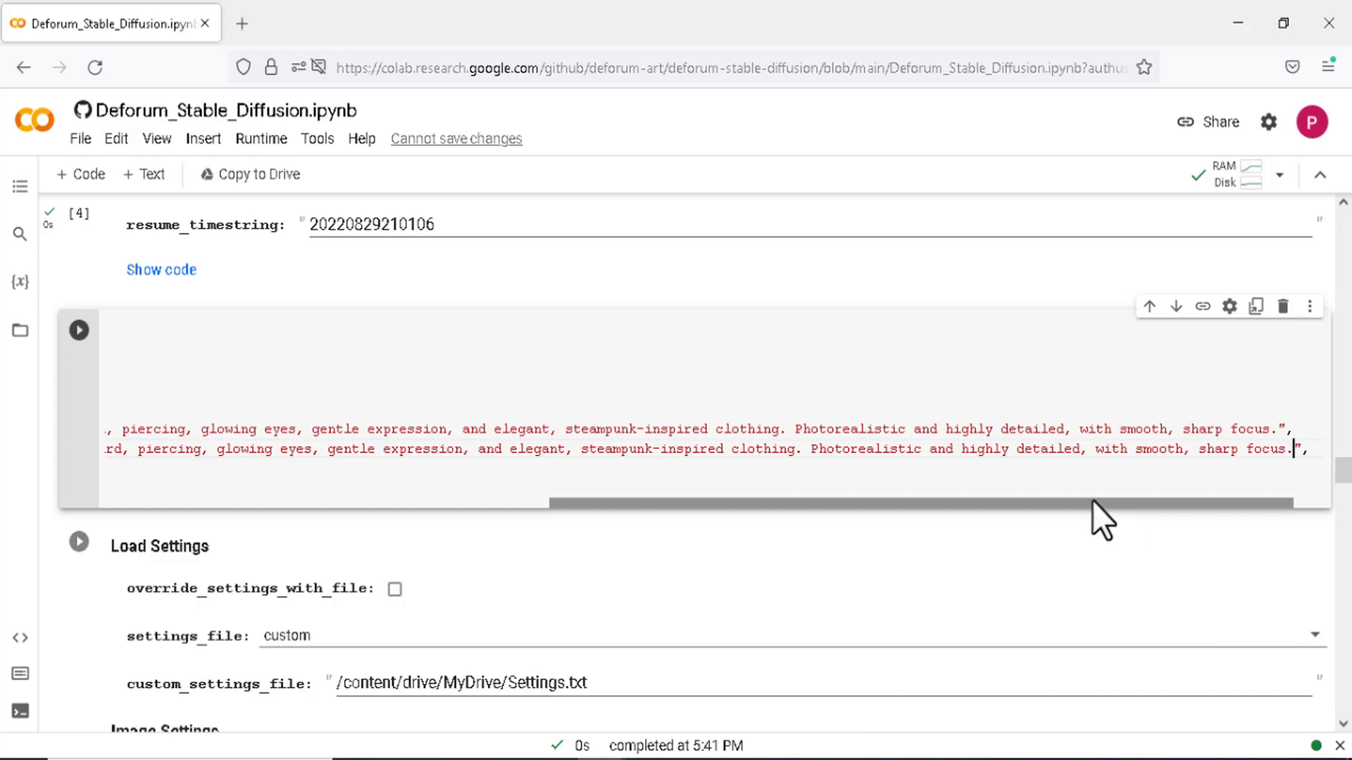
pyautogui.moveTo(1092, 502); pyautogui.dragTo(556, 518)
pyautogui.doubleClick(660, 449)
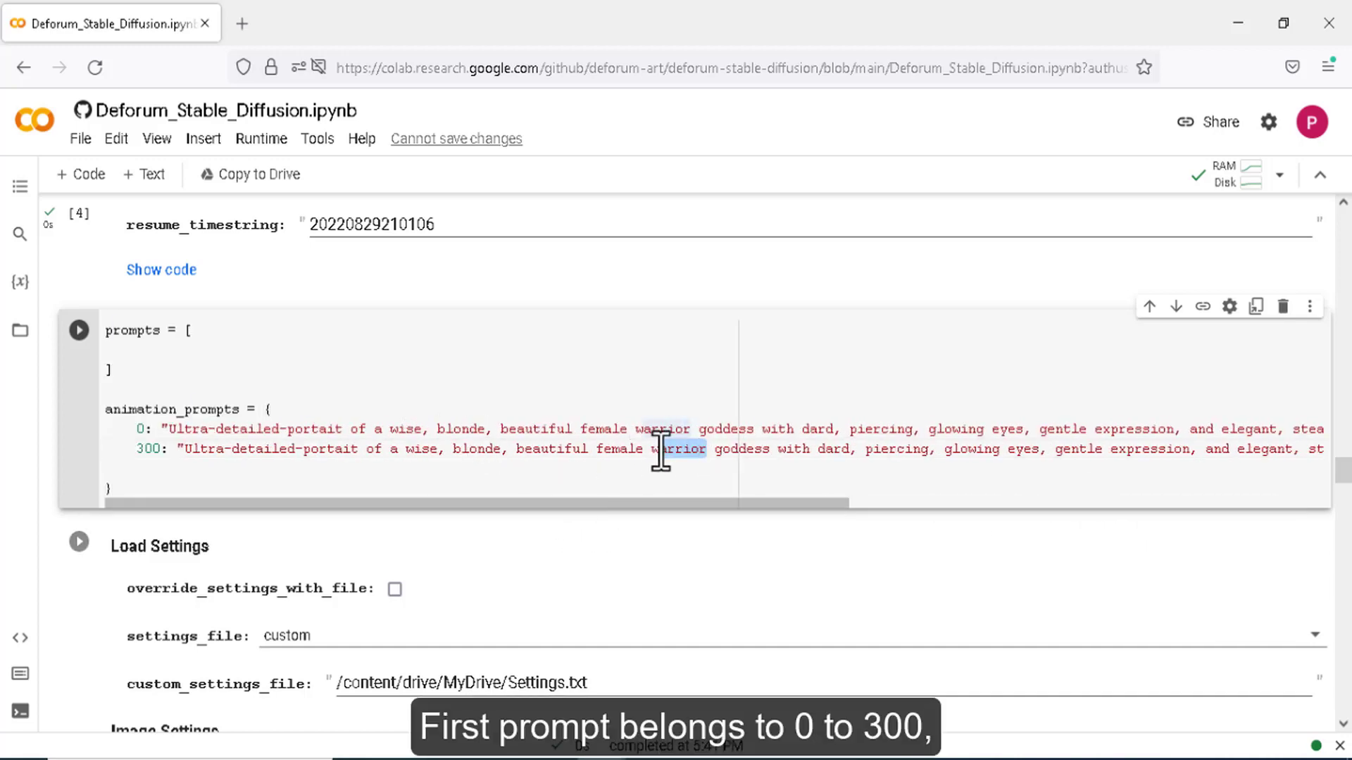
pyautogui.write('archer')
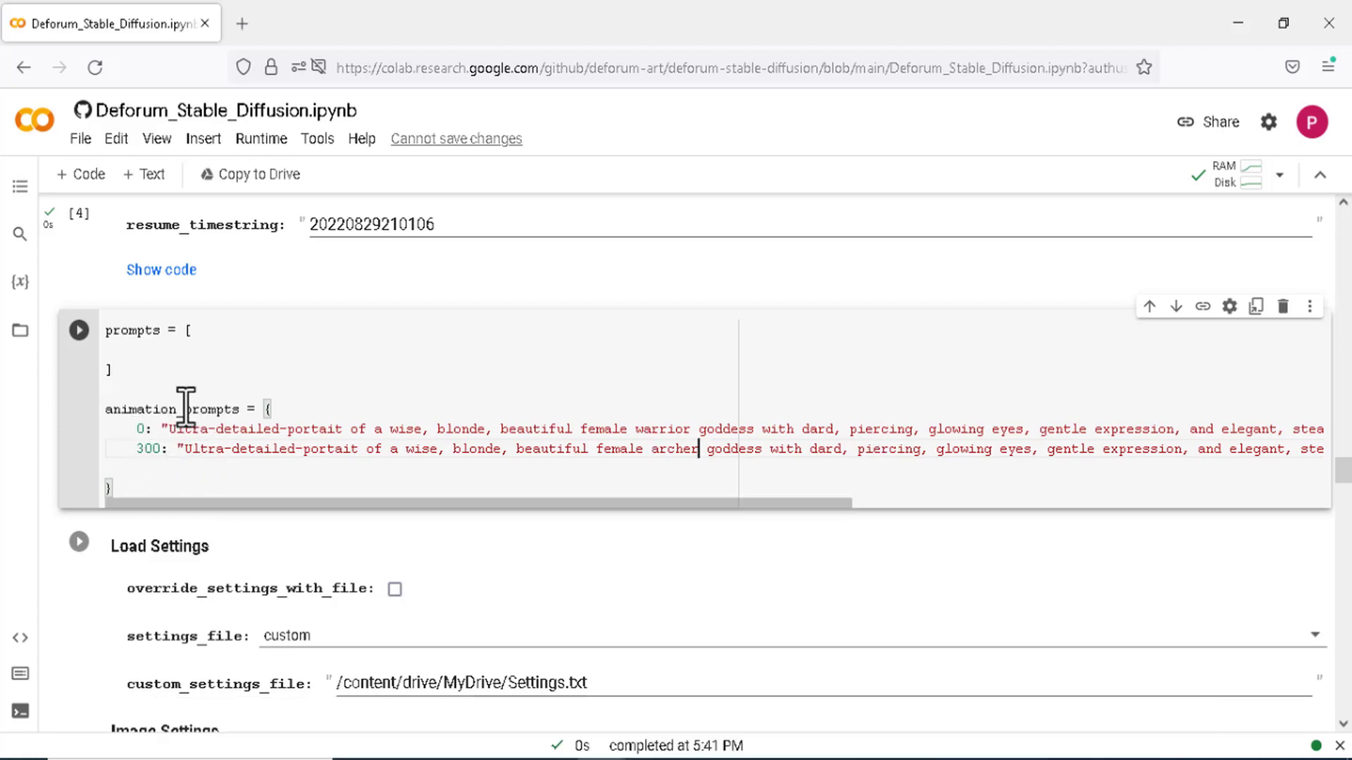
pyautogui.hotkey('ctrl', 'Return')
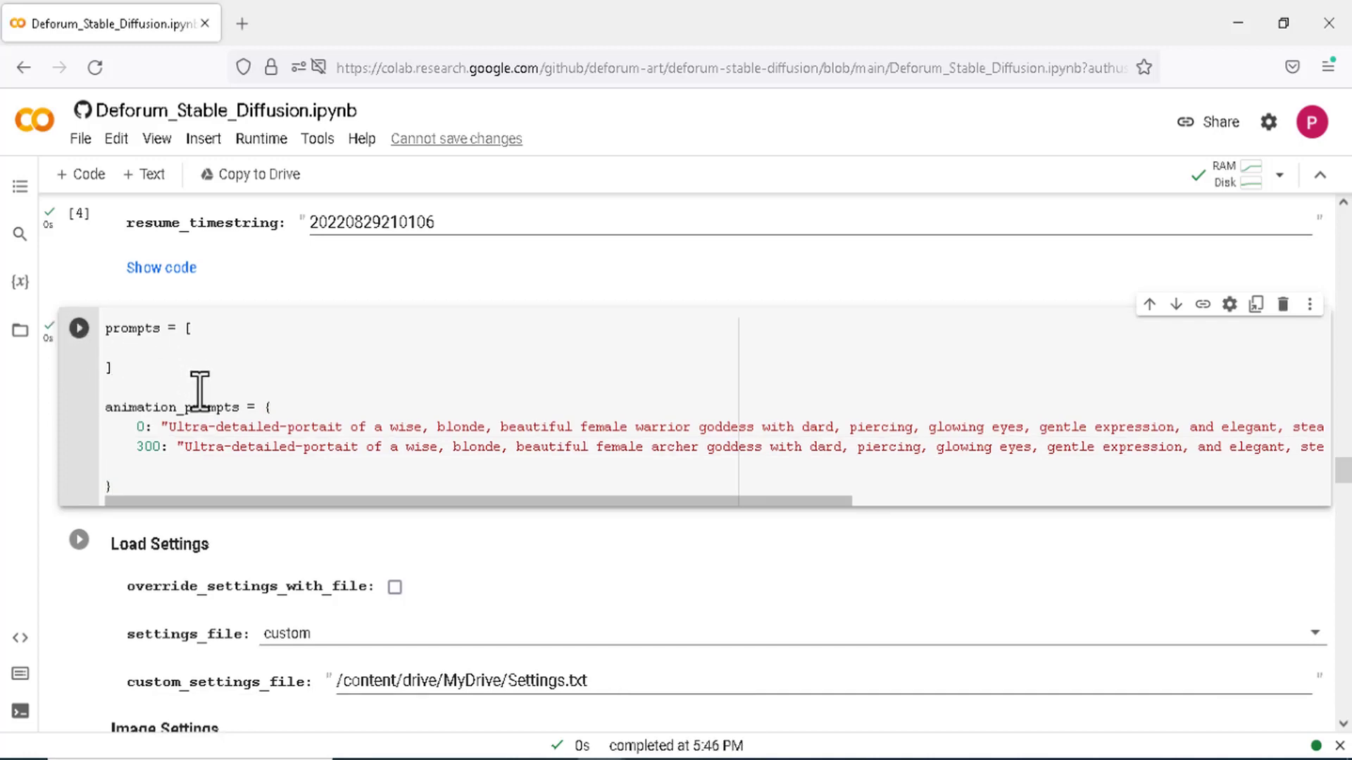
# - Try other width and height values such as 448 × 704, then restore both to 512
pyautogui.scroll(-4, 197, 392)
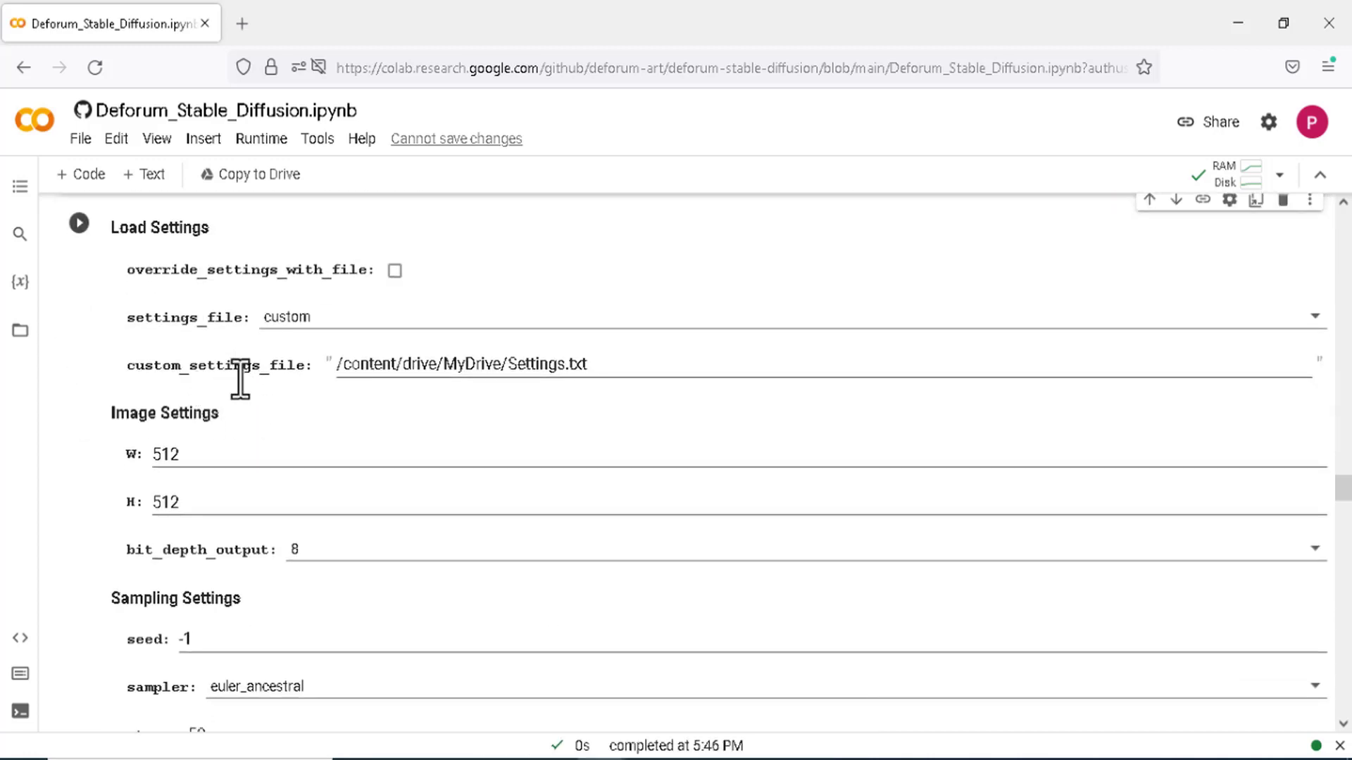
pyautogui.moveTo(185, 456); pyautogui.dragTo(151, 458)
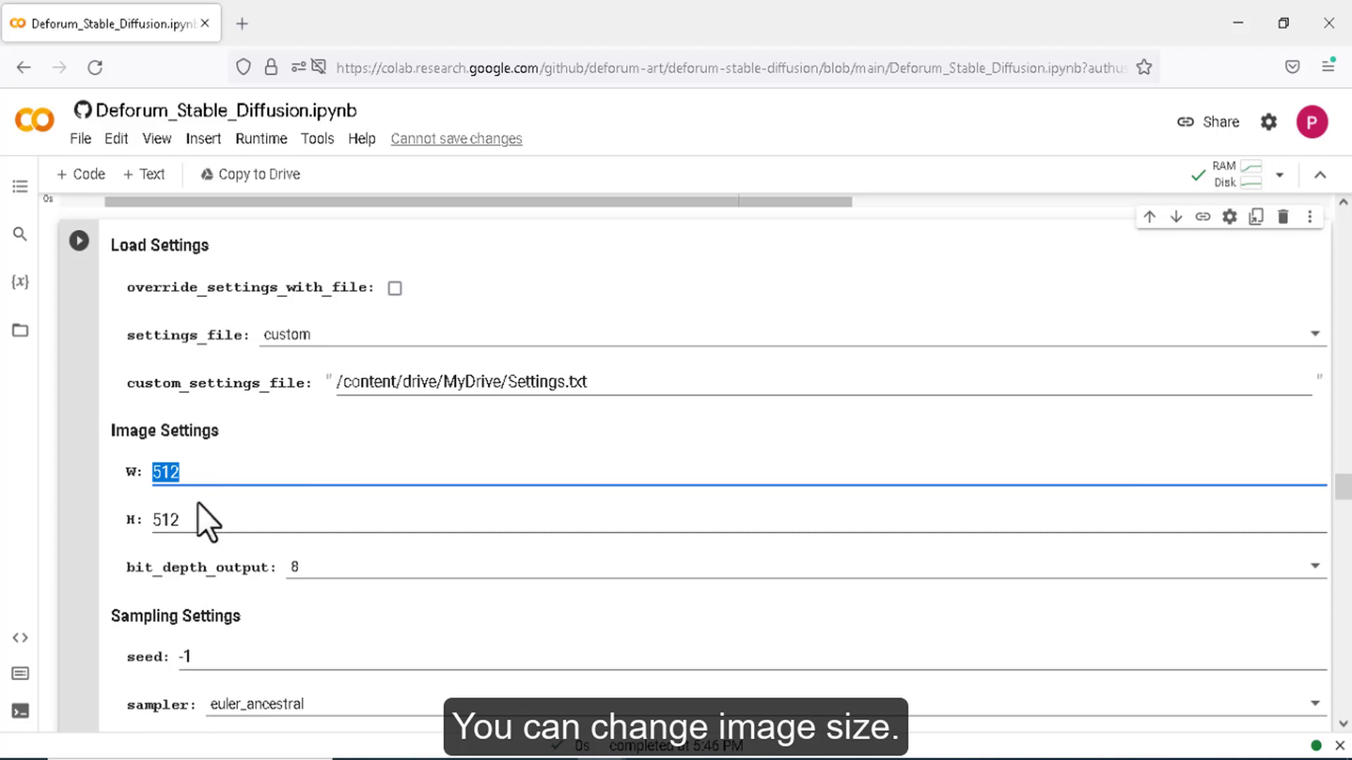
pyautogui.moveTo(180, 519); pyautogui.dragTo(150, 520)
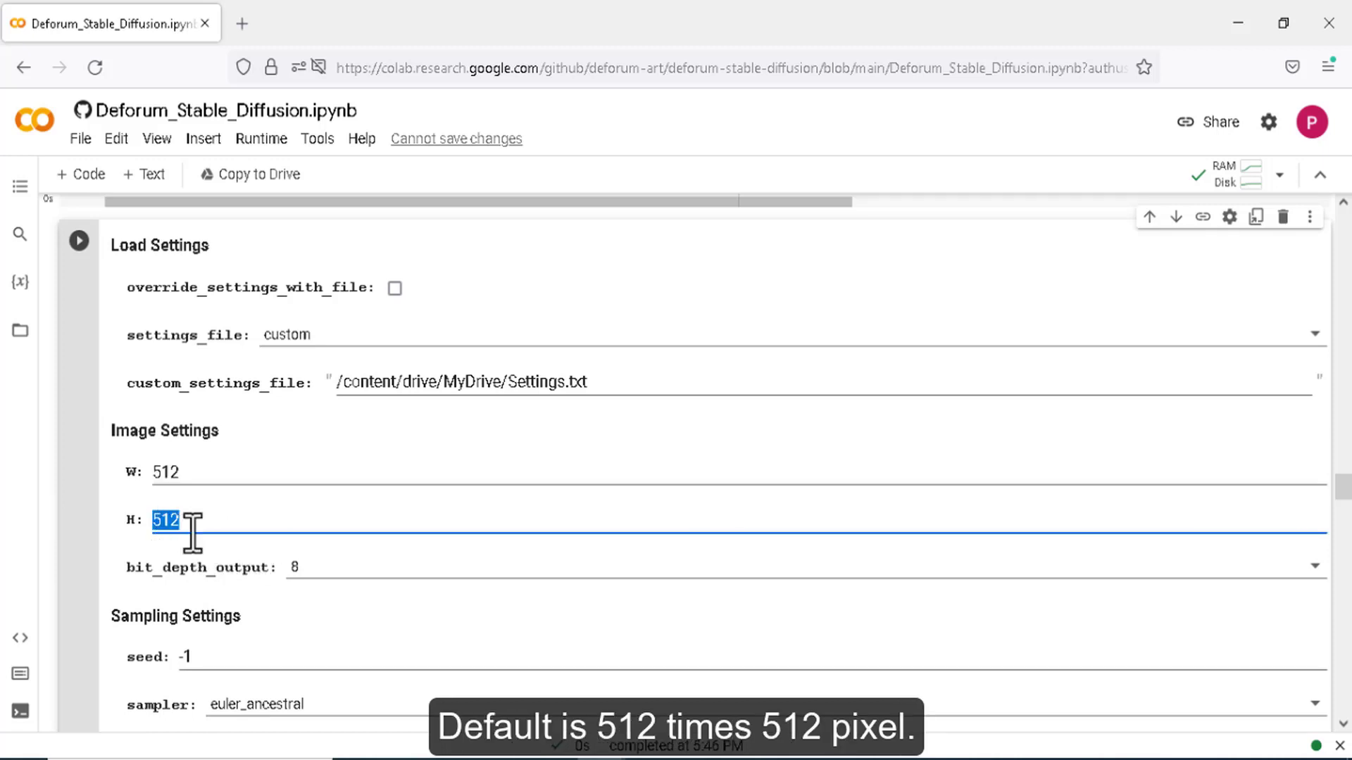
pyautogui.moveTo(190, 520); pyautogui.dragTo(157, 521)
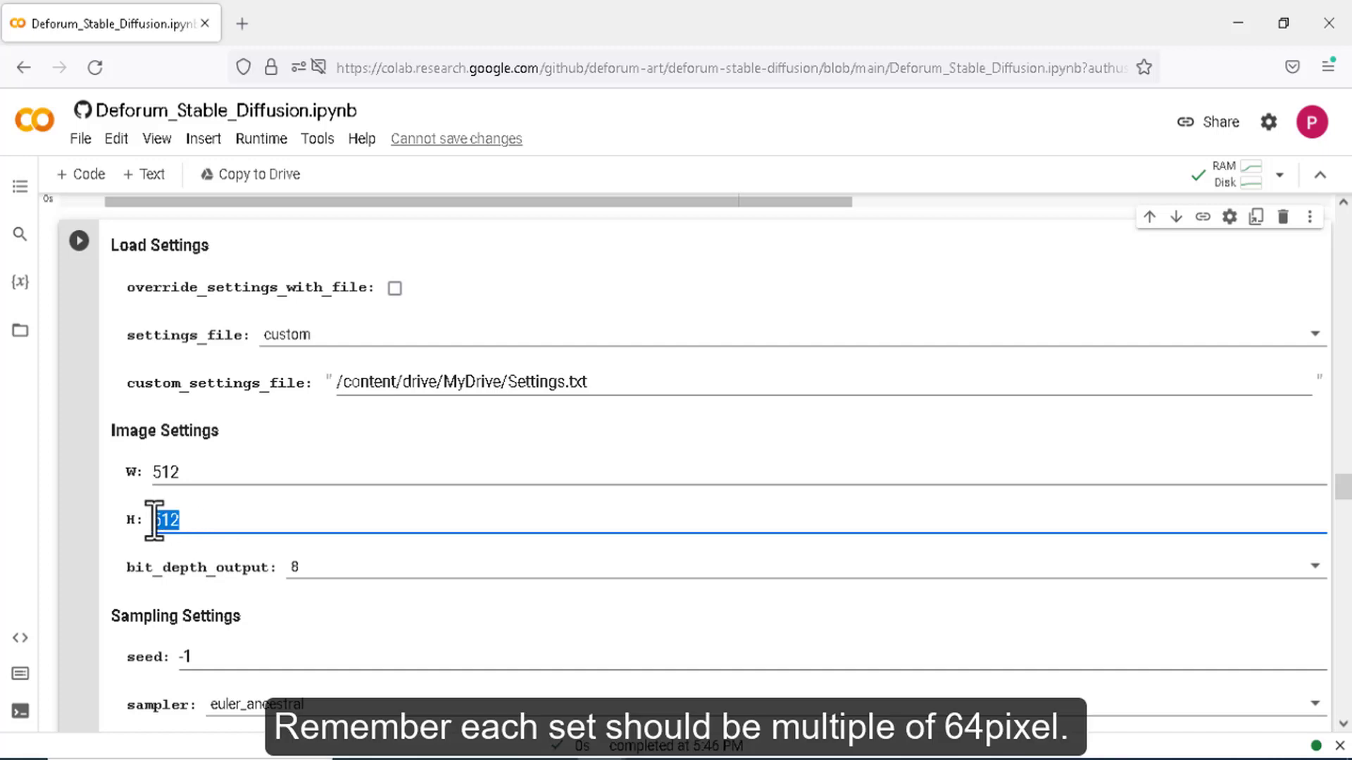
pyautogui.write('7')
pyautogui.scroll(-1, 150, 520)
pyautogui.write('6')
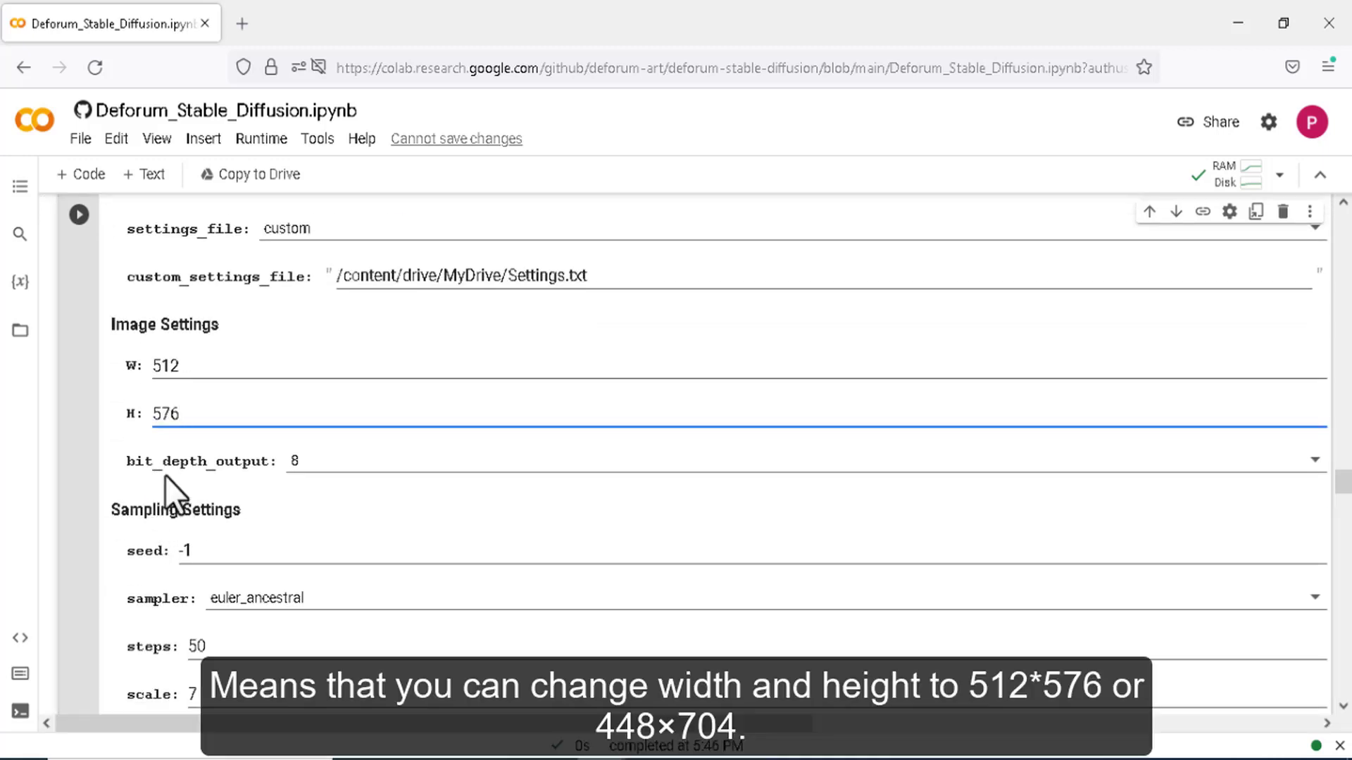
pyautogui.moveTo(195, 364); pyautogui.dragTo(151, 367)
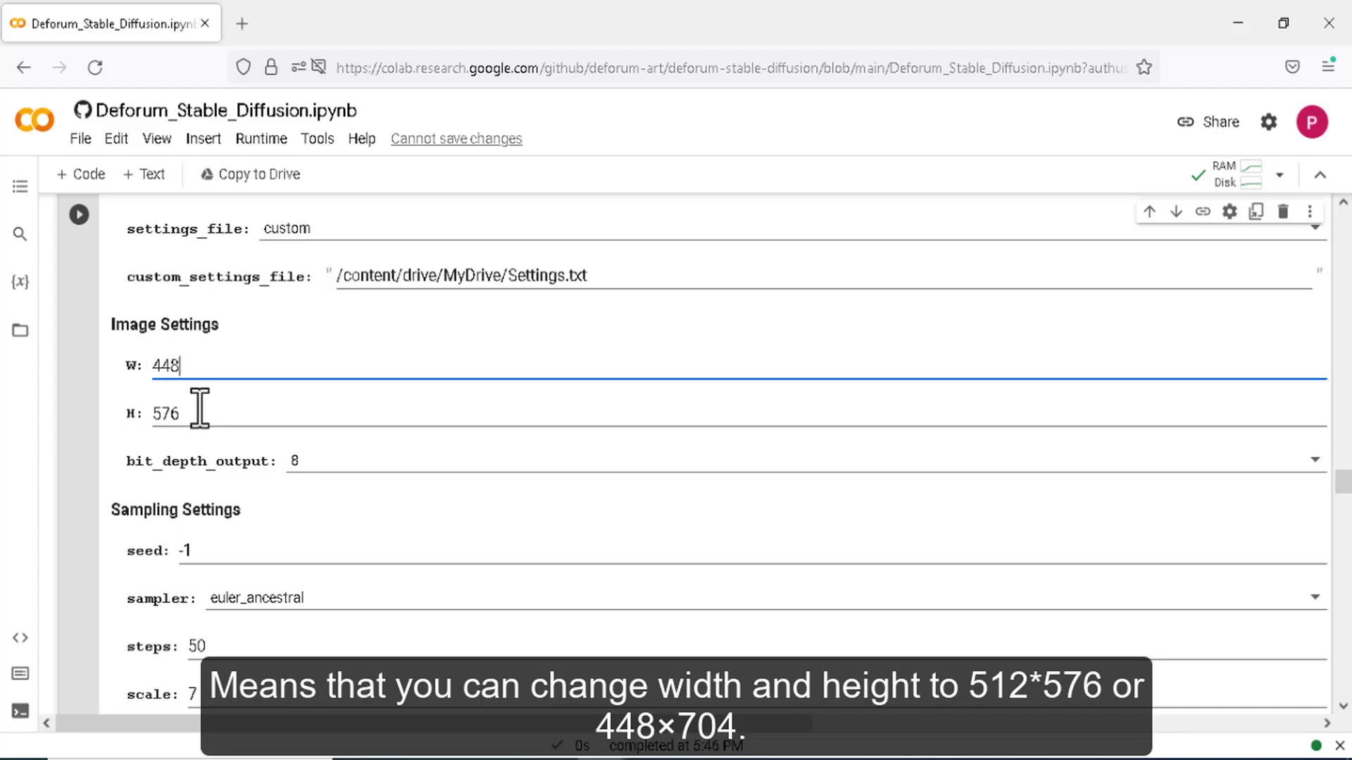
pyautogui.moveTo(200, 412); pyautogui.dragTo(154, 417)
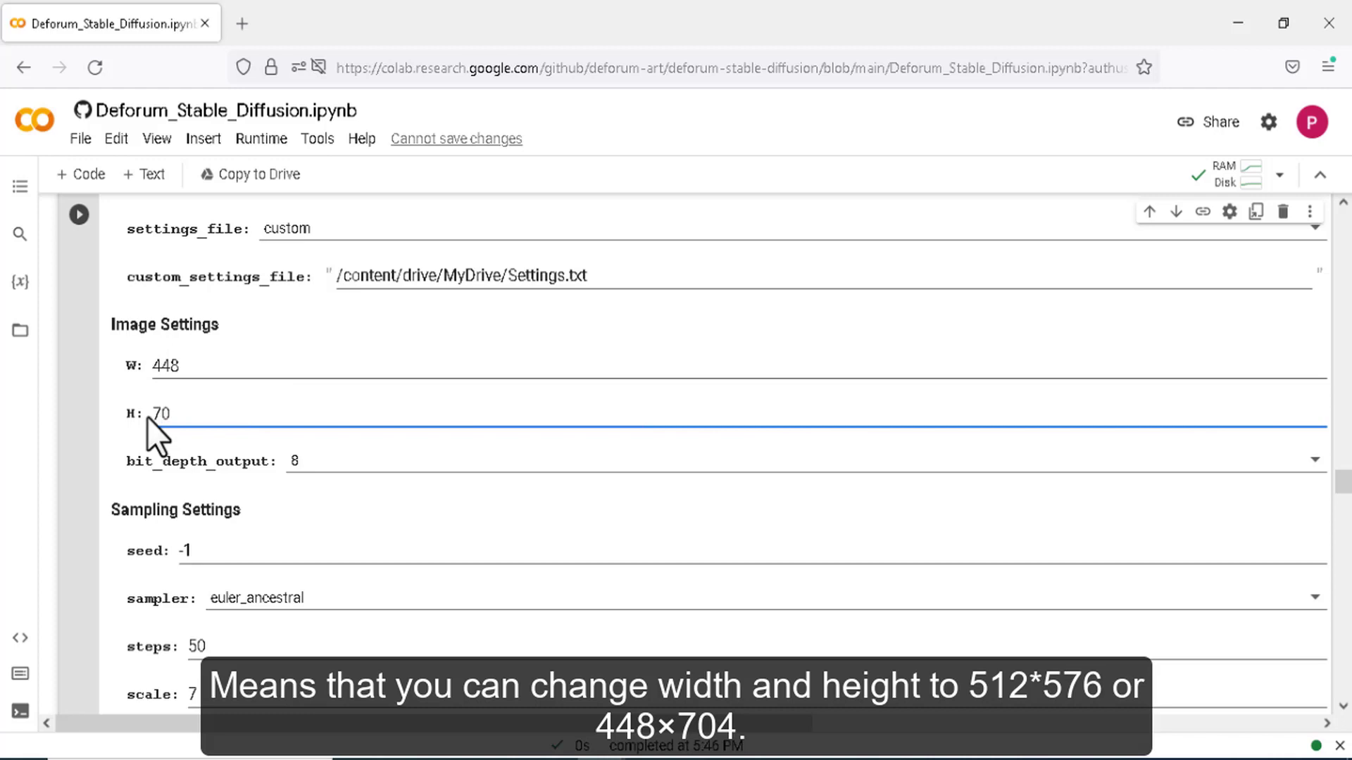
pyautogui.moveTo(196, 364); pyautogui.dragTo(154, 367)
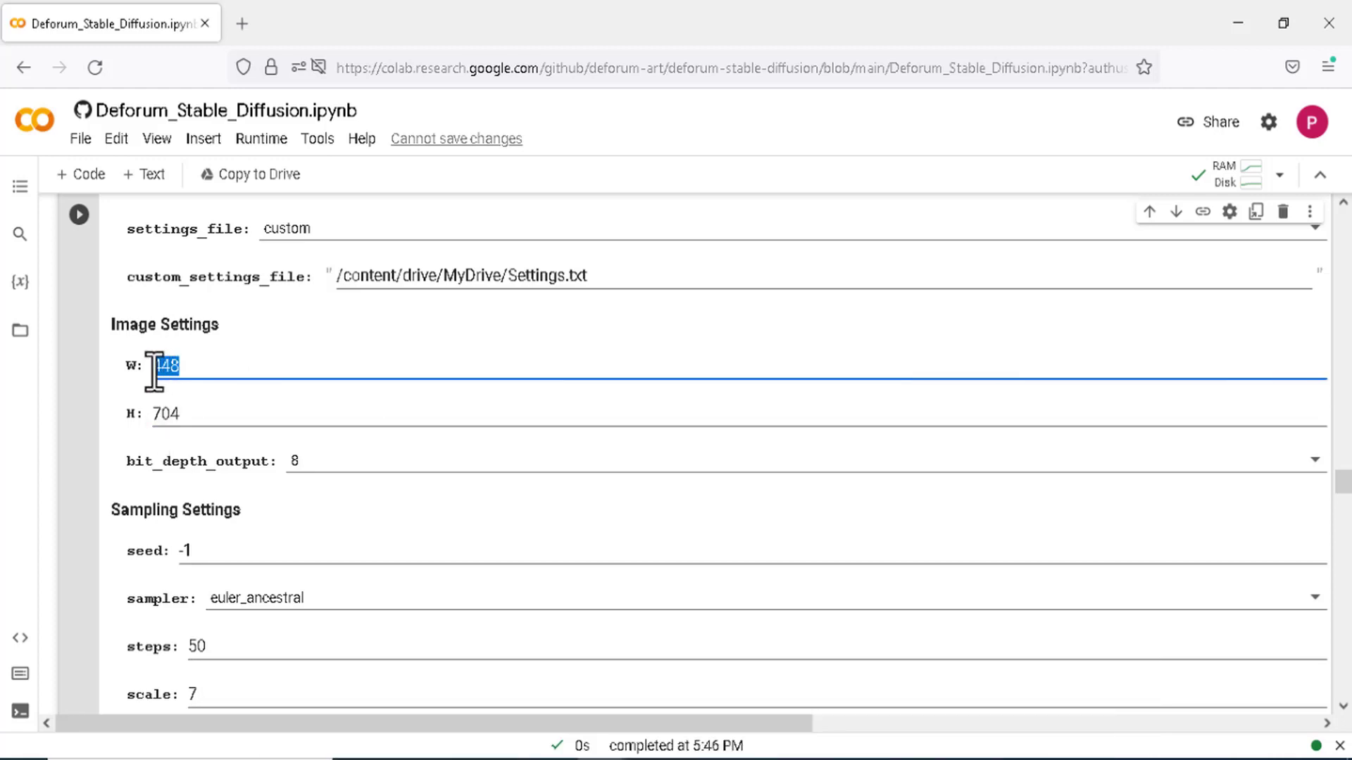
pyautogui.moveTo(194, 413); pyautogui.dragTo(146, 416)
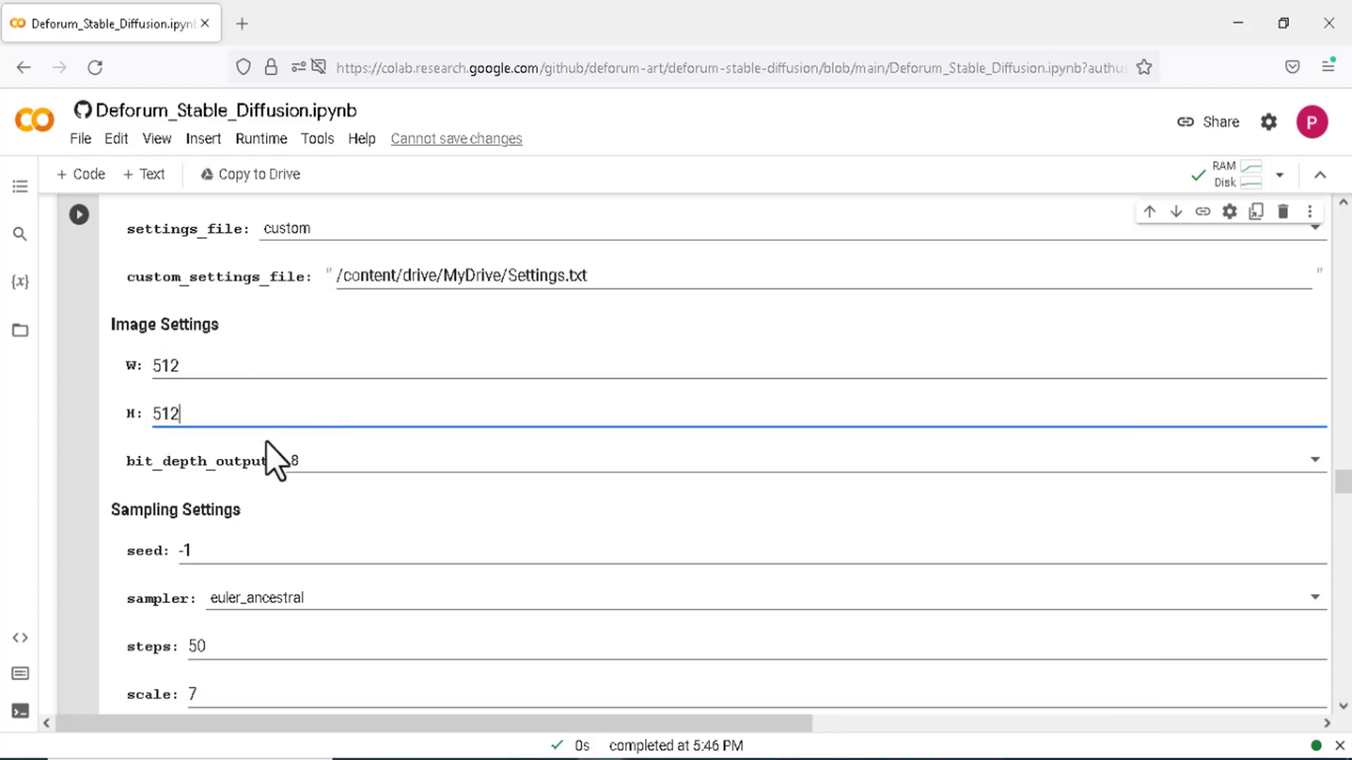
# - Replace the seed value -1 with 23487
pyautogui.click(215, 548)
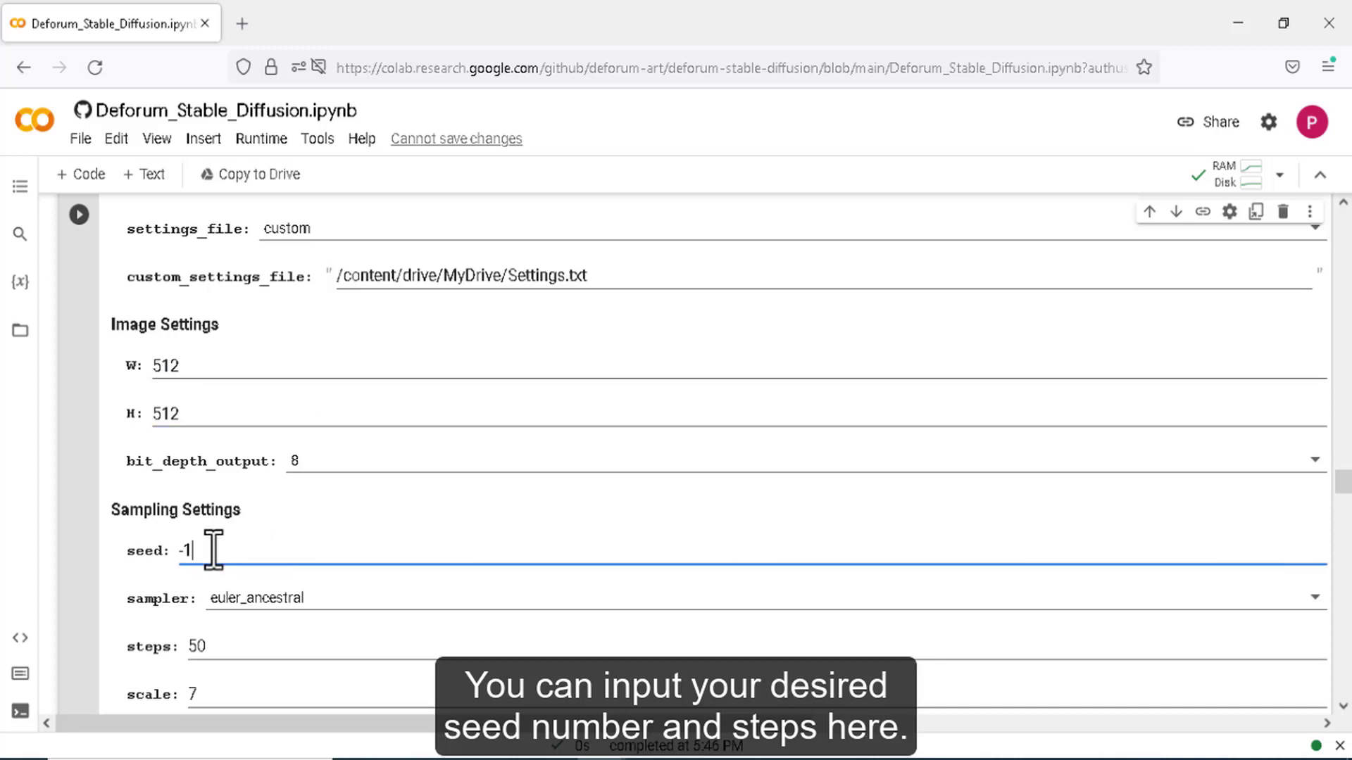
pyautogui.moveTo(203, 554); pyautogui.dragTo(176, 552)
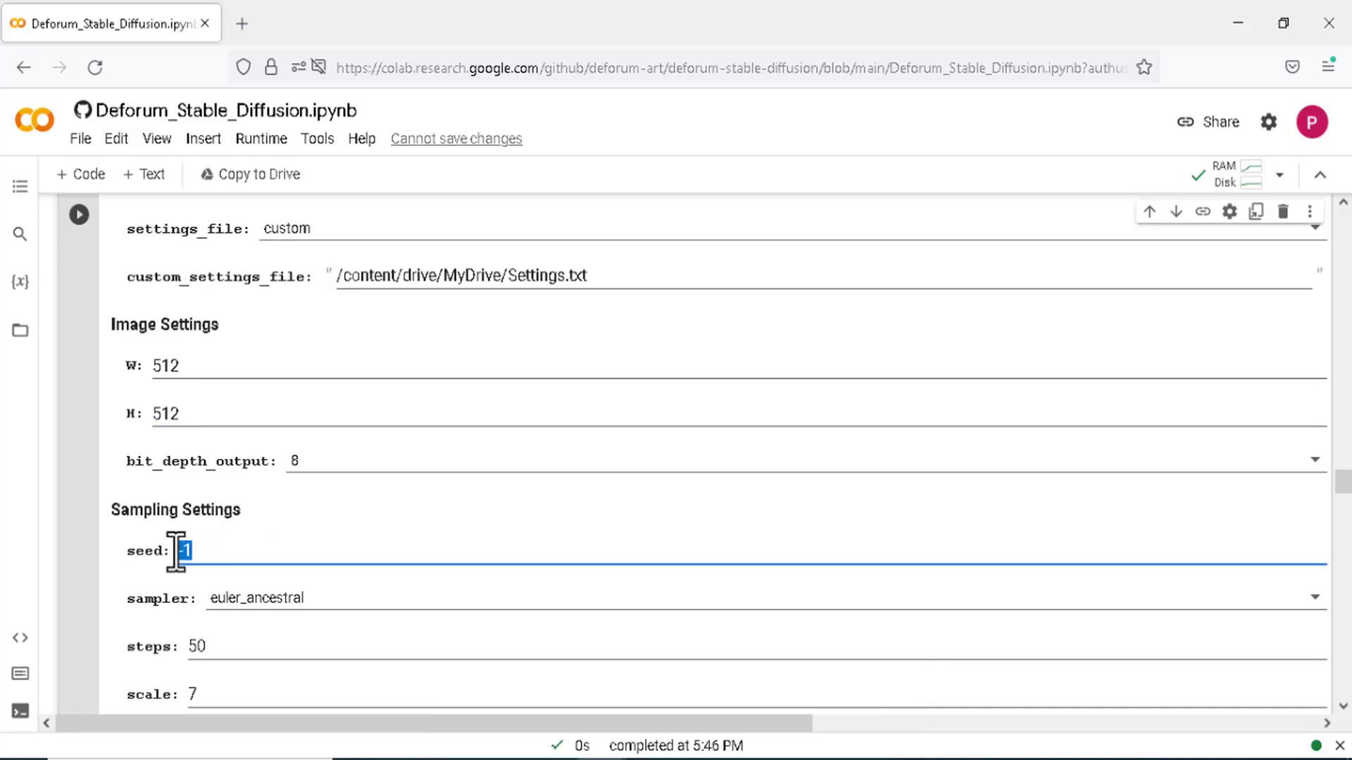
pyautogui.press('BackSpace')
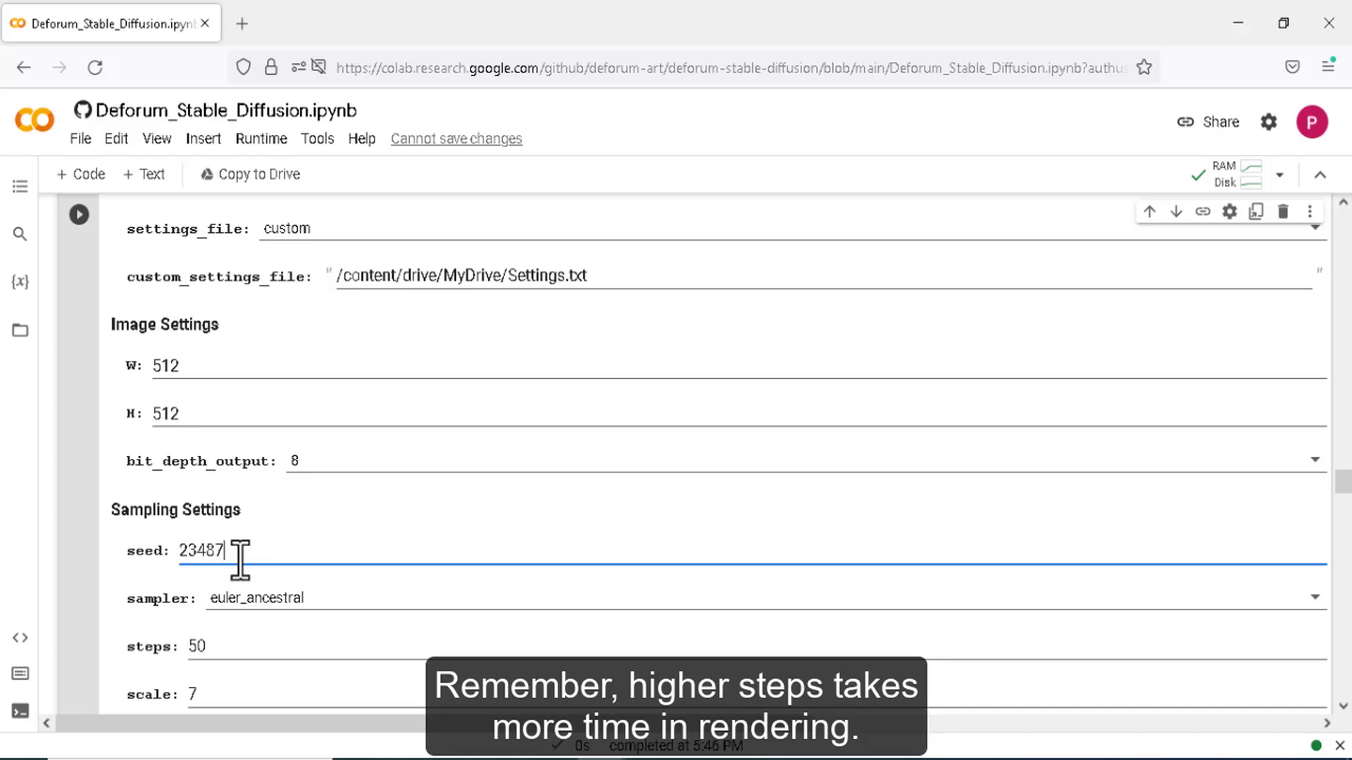
pyautogui.scroll(-2, 176, 423)
# - Run the settings cell to render all 540 frames of the goddess portrait animation
pyautogui.click(79, 214)
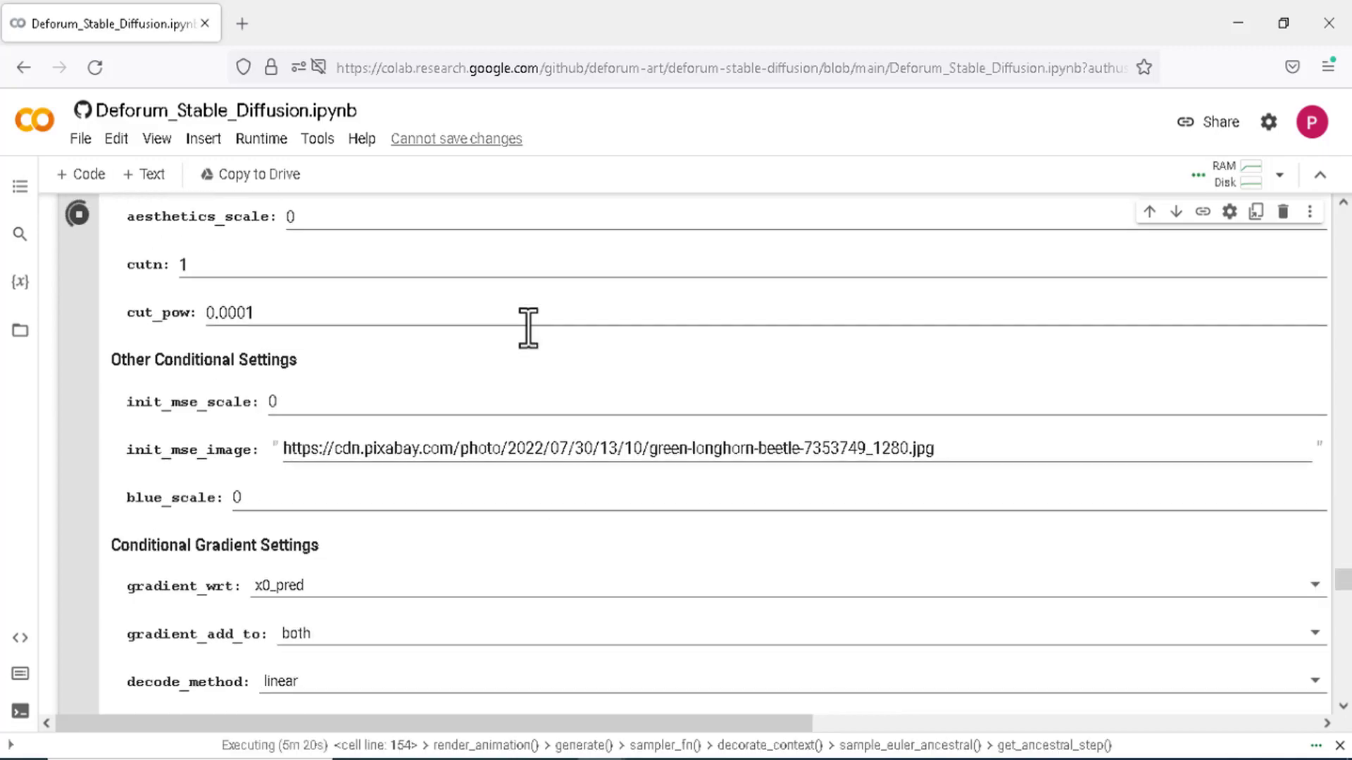
pyautogui.scroll(-3, 530, 331)
pyautogui.scroll(-9, 526, 327)
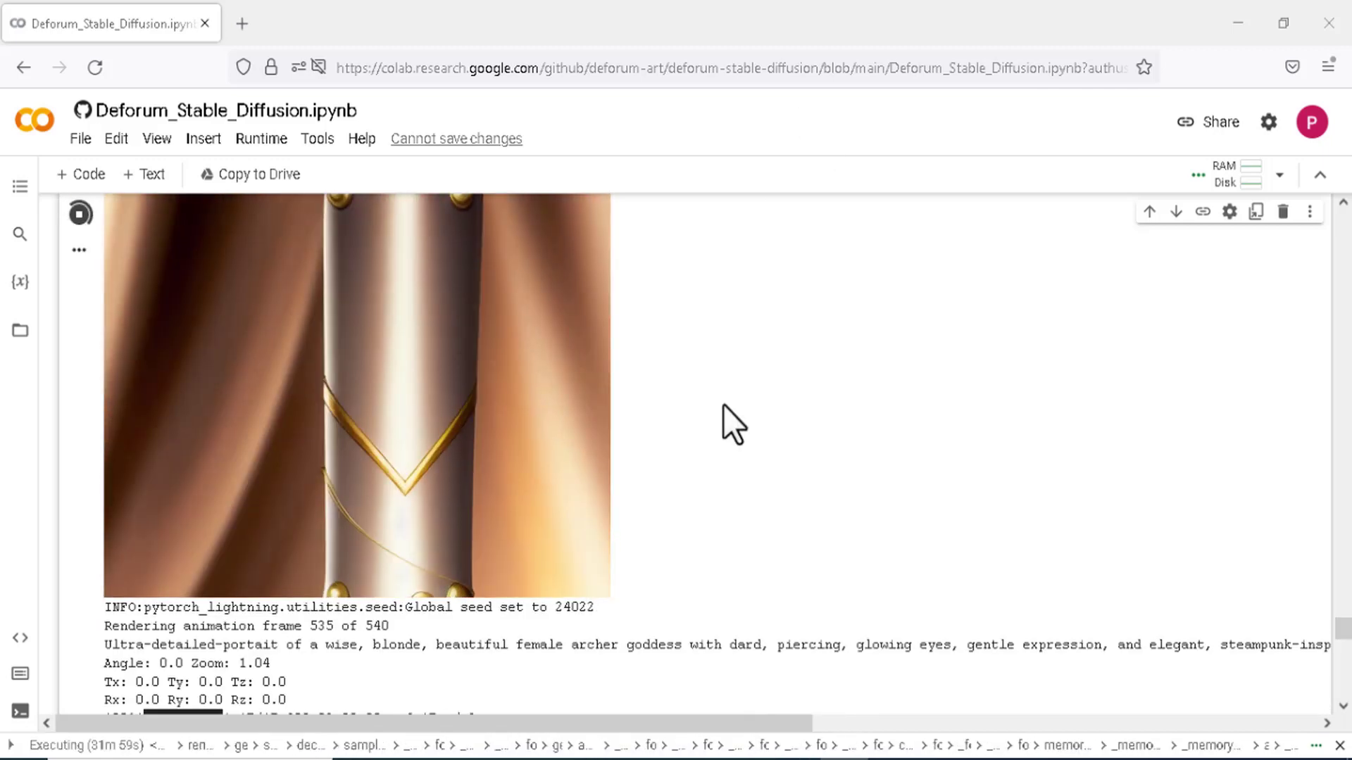
pyautogui.scroll(-3, 86, 257)
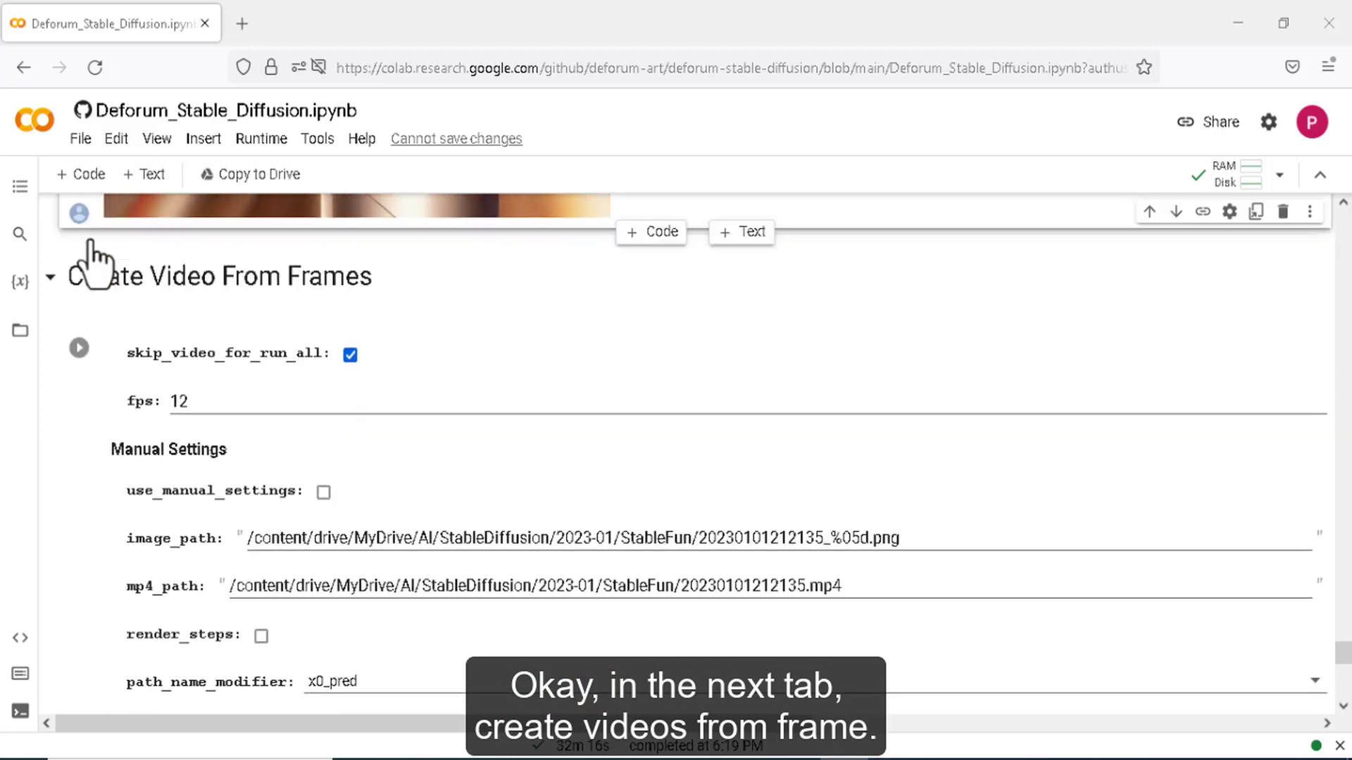
# - Change max_frames from 200 to 540
pyautogui.doubleClick(185, 400)
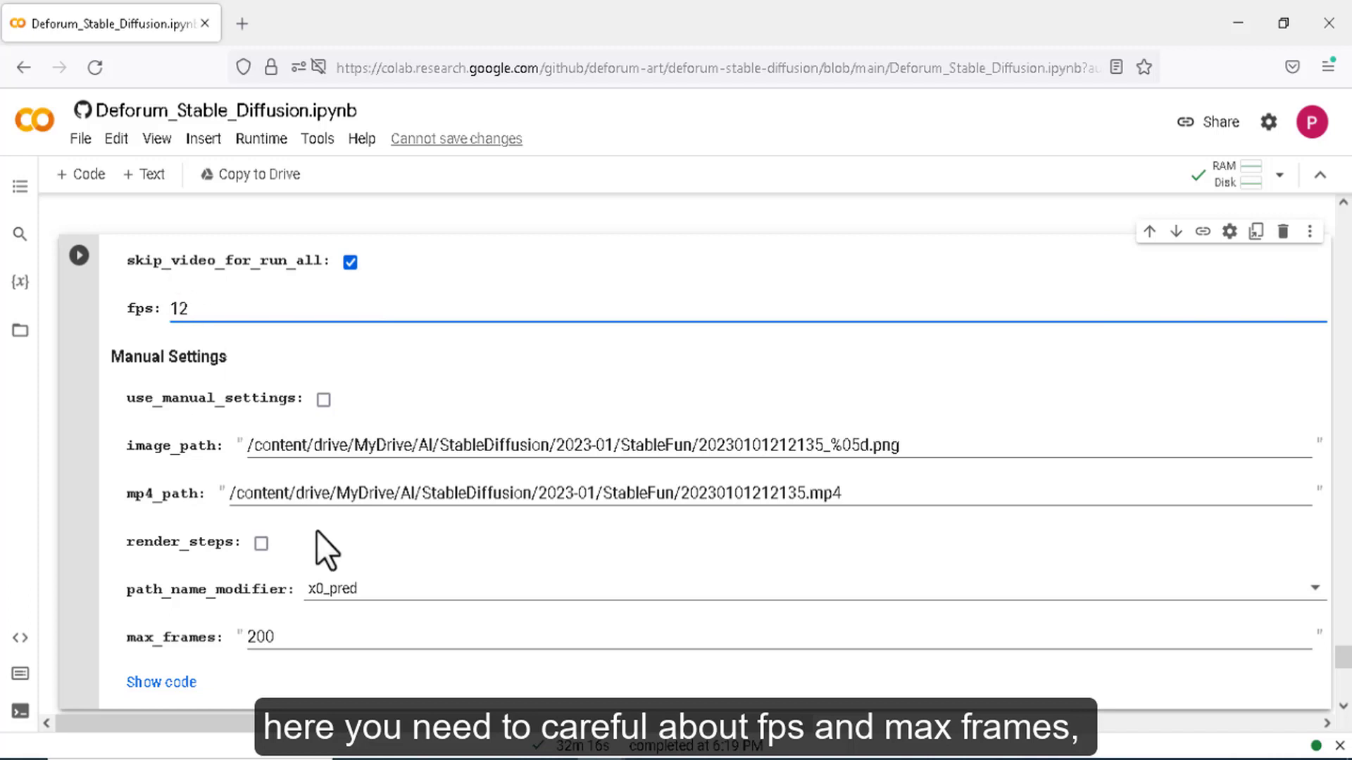
pyautogui.moveTo(285, 637); pyautogui.dragTo(248, 637)
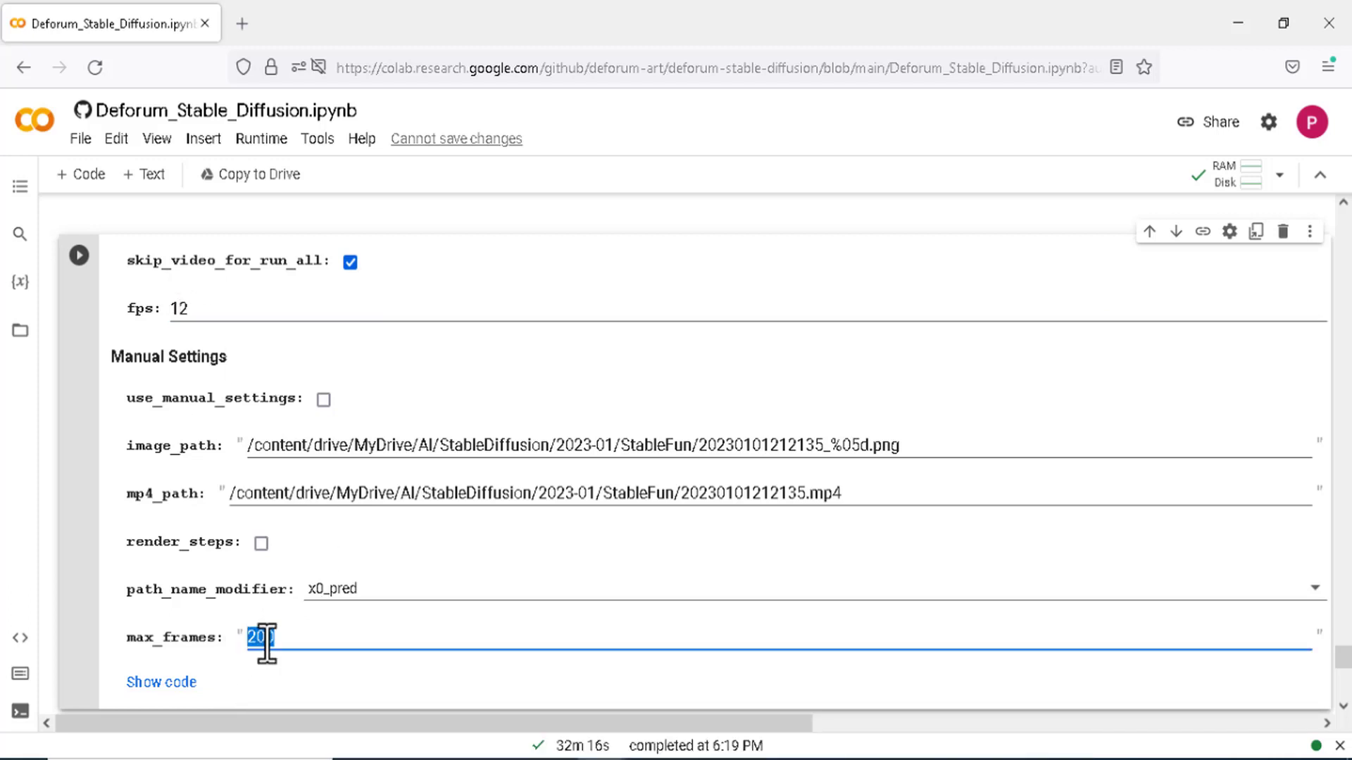
pyautogui.write('540')
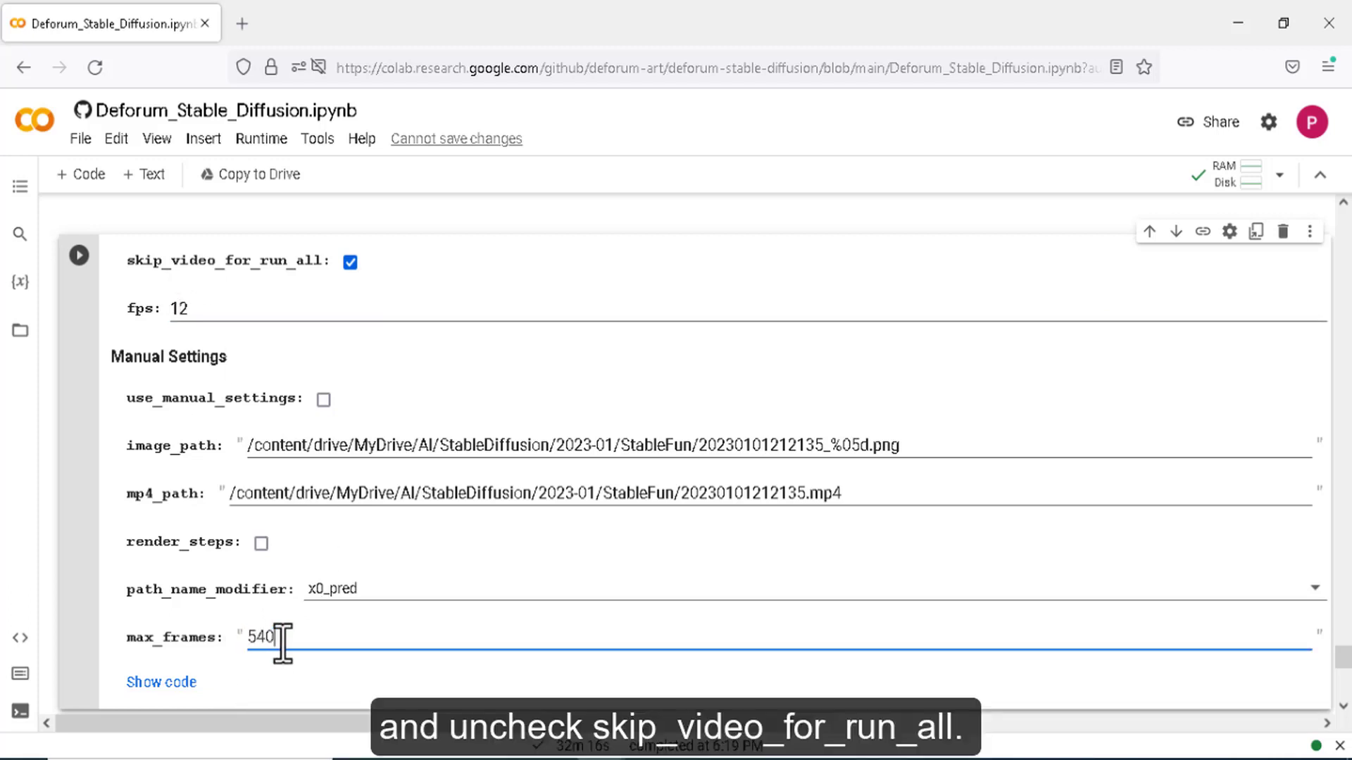
pyautogui.scroll(4, 191, 272)
# - Uncheck skip_video_for_run_all and run the Create Video From Frames cell to build the MP4
pyautogui.click(349, 552)
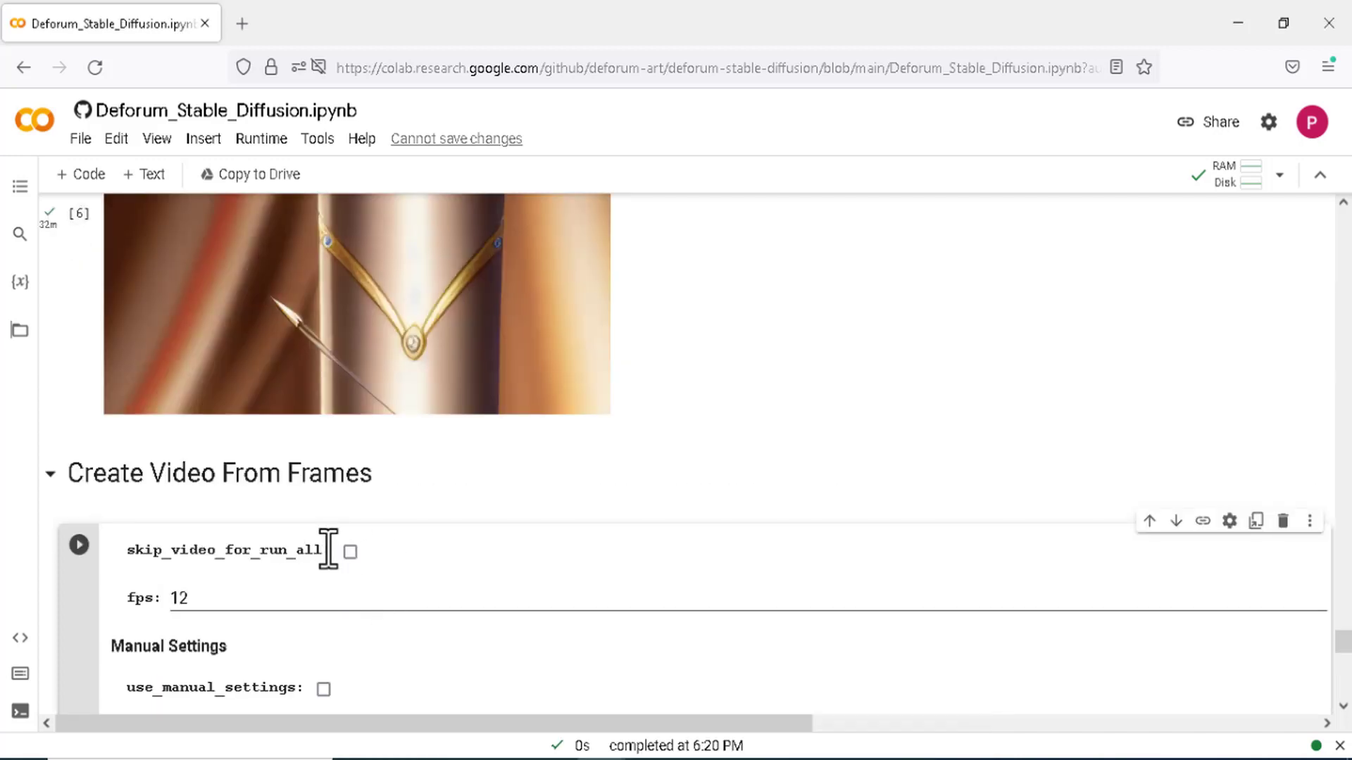
pyautogui.click(79, 547)
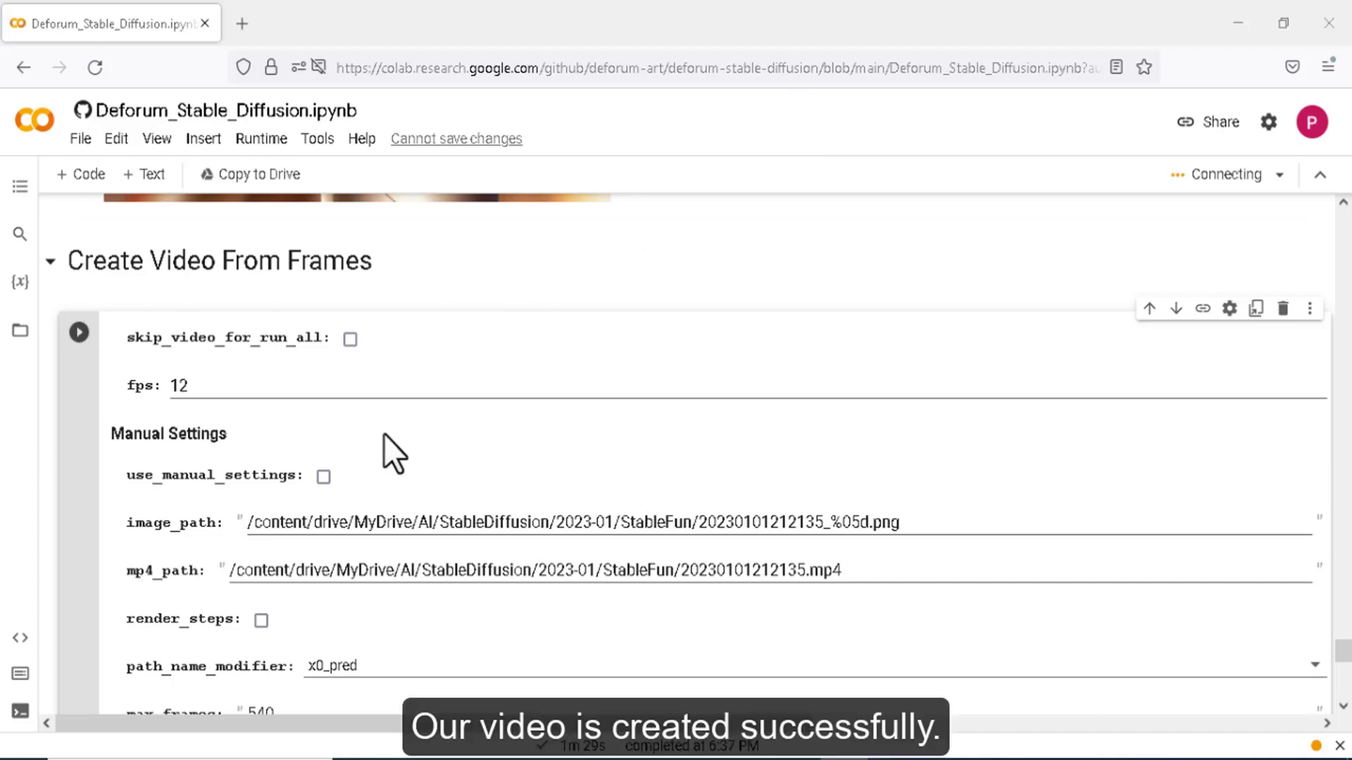
pyautogui.scroll(-2, 383, 434)
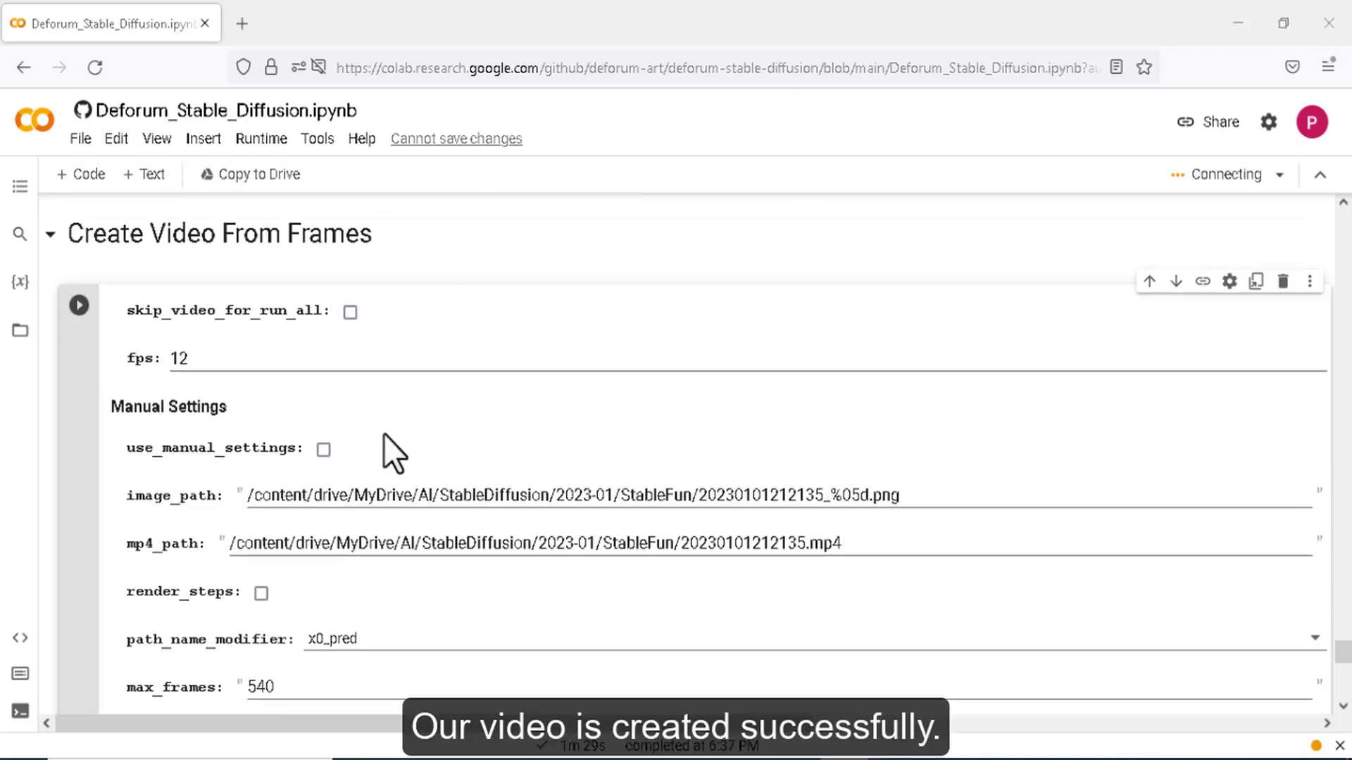
# - In Google Drive, open the AI > StableDiffusion > 2023-04 folder
pyautogui.moveTo(602, 759)
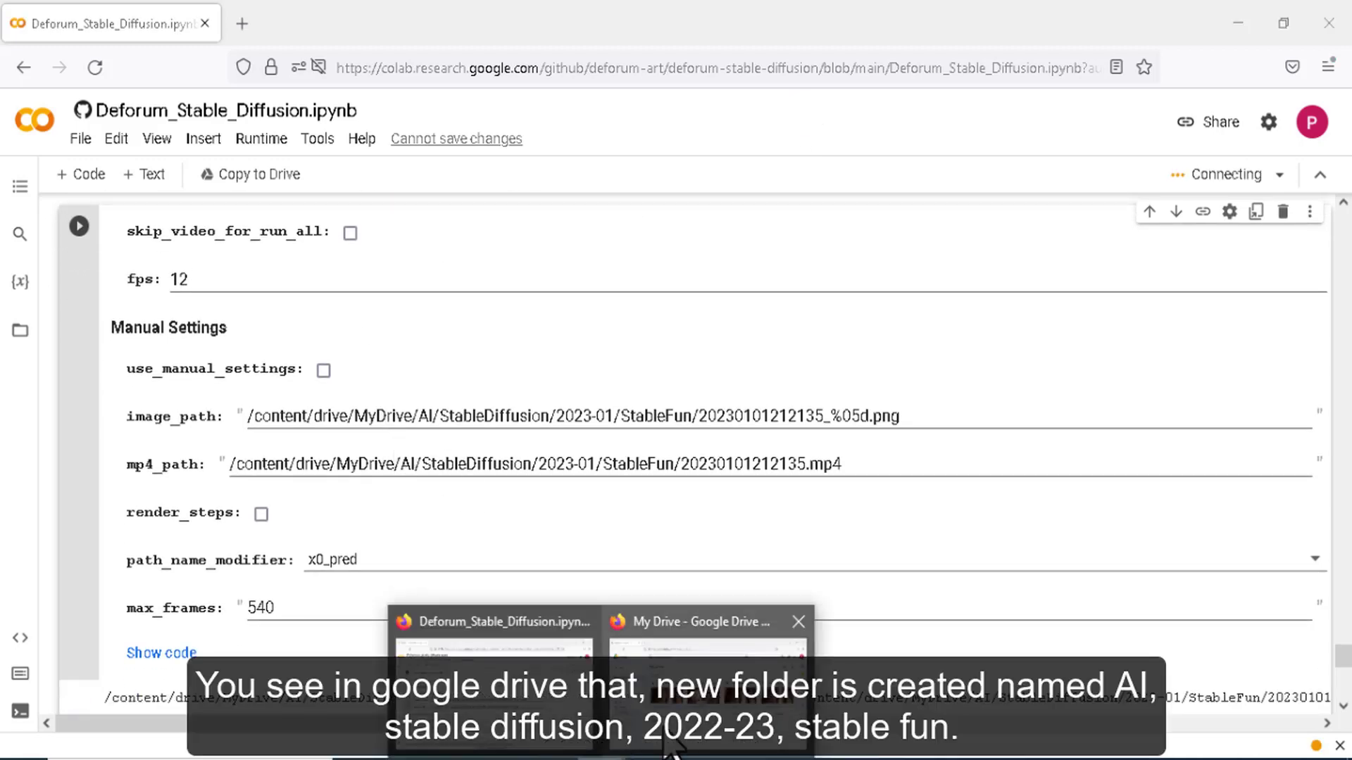
pyautogui.click(662, 693)
pyautogui.doubleClick(337, 567)
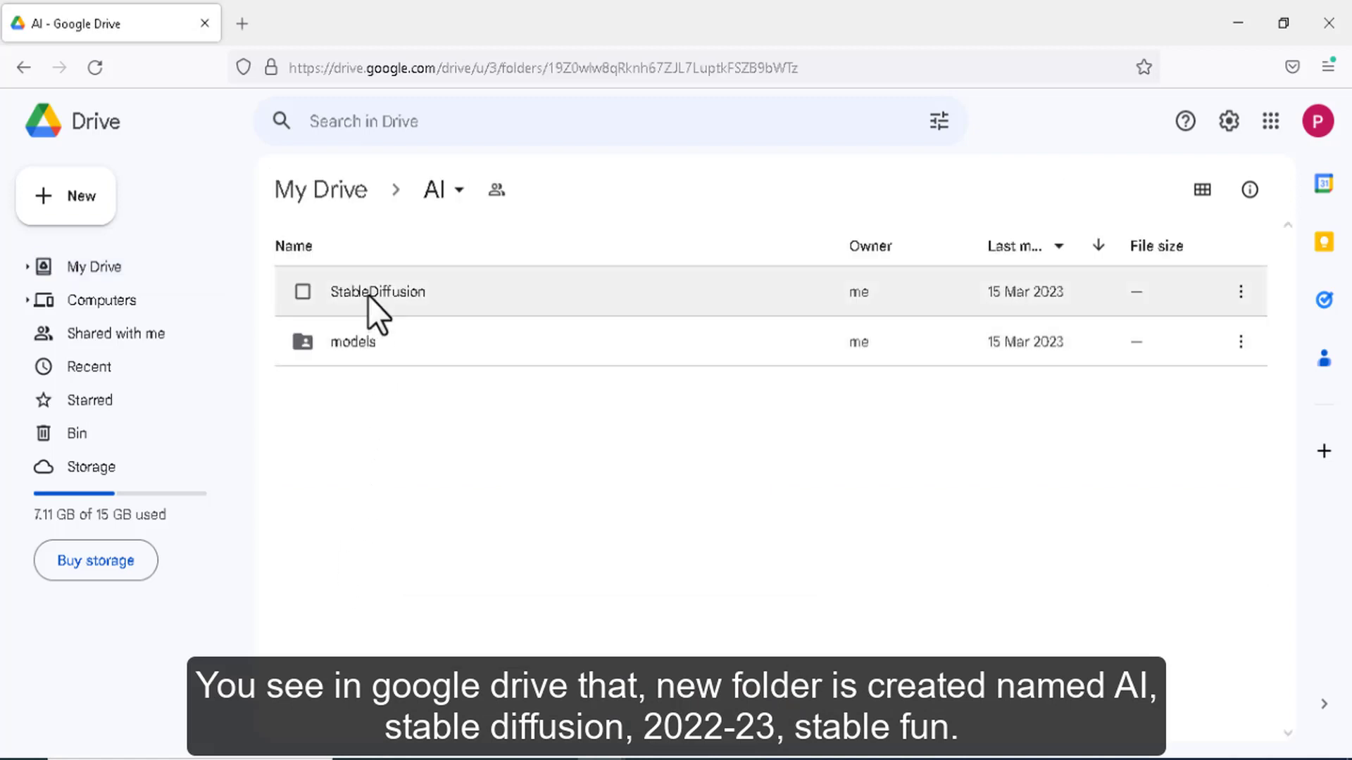
pyautogui.doubleClick(368, 294)
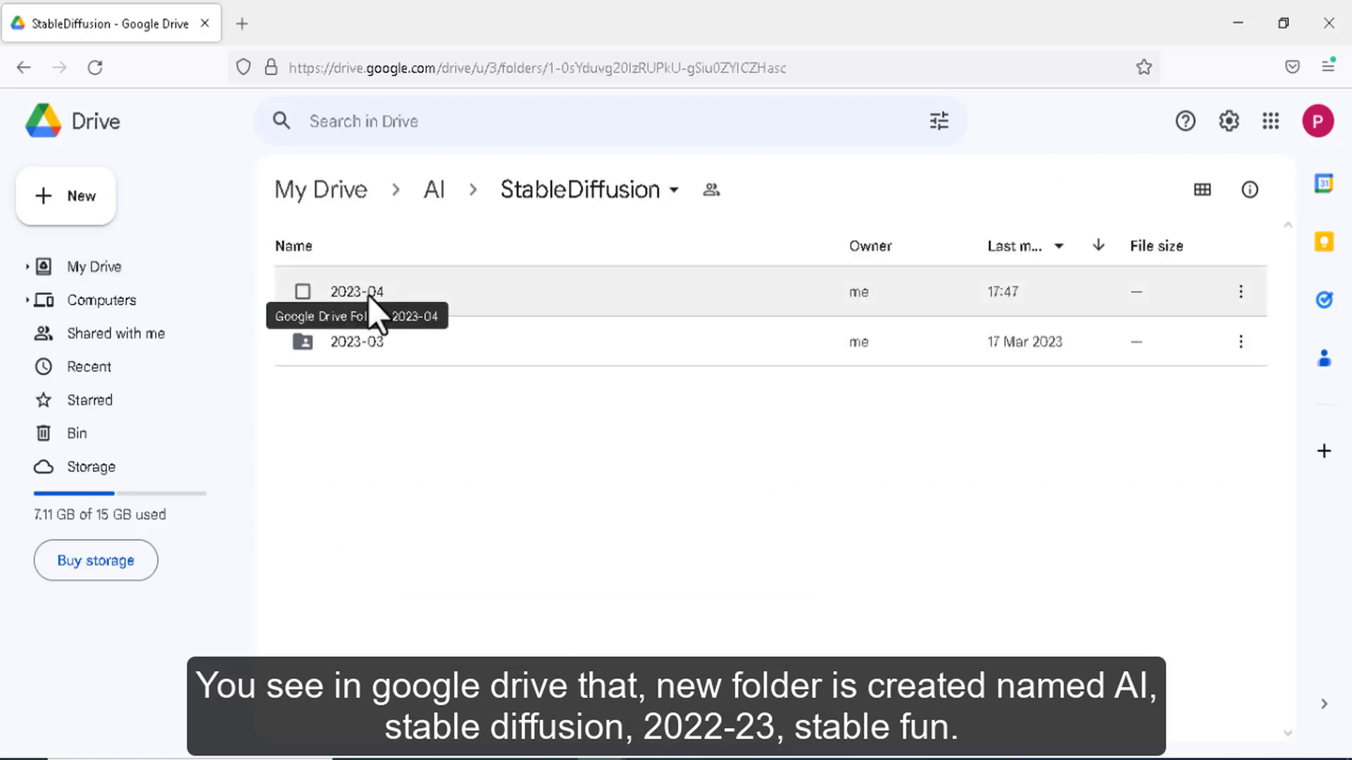
pyautogui.click(368, 294)
pyautogui.doubleClick(367, 294)
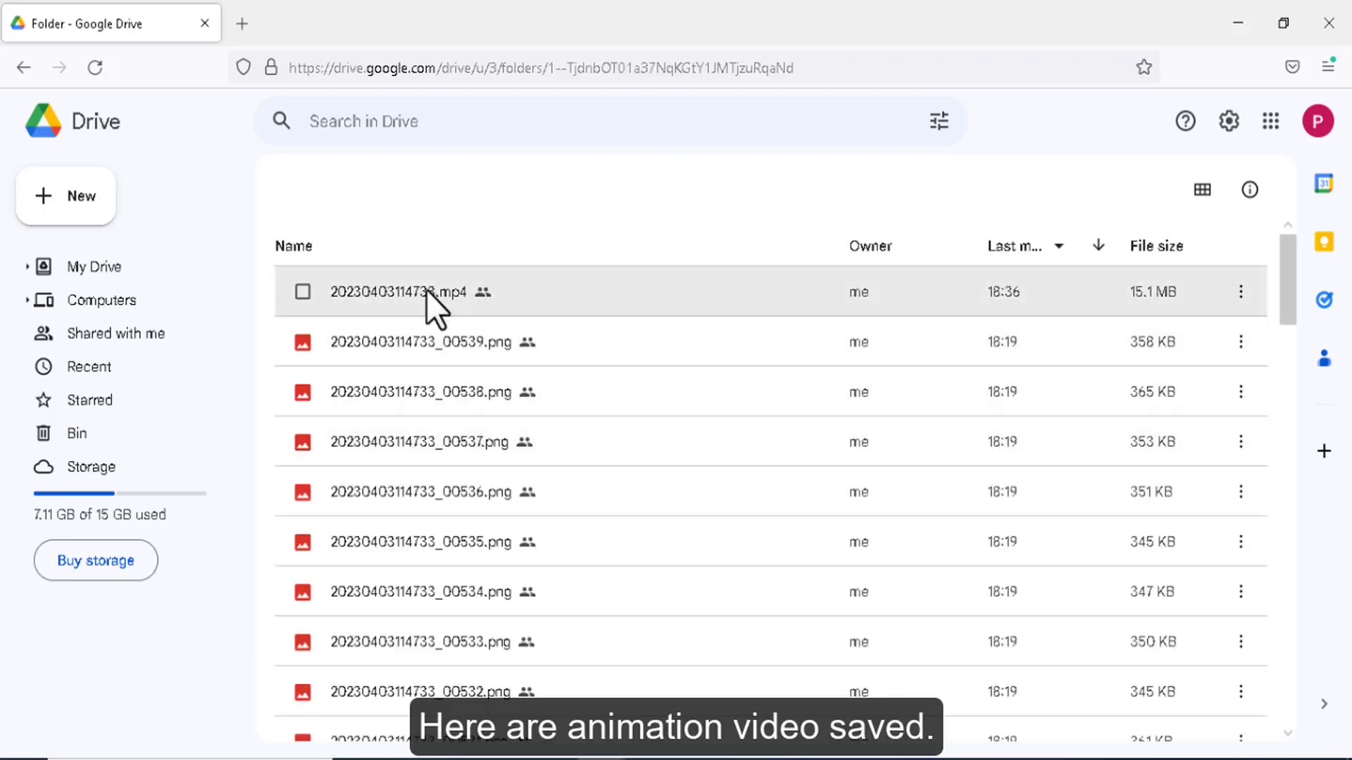
# - Download 20230403114733.mp4 and open it in PotPlayer from Firefox's downloads
pyautogui.click(586, 282)
pyautogui.click(464, 191)
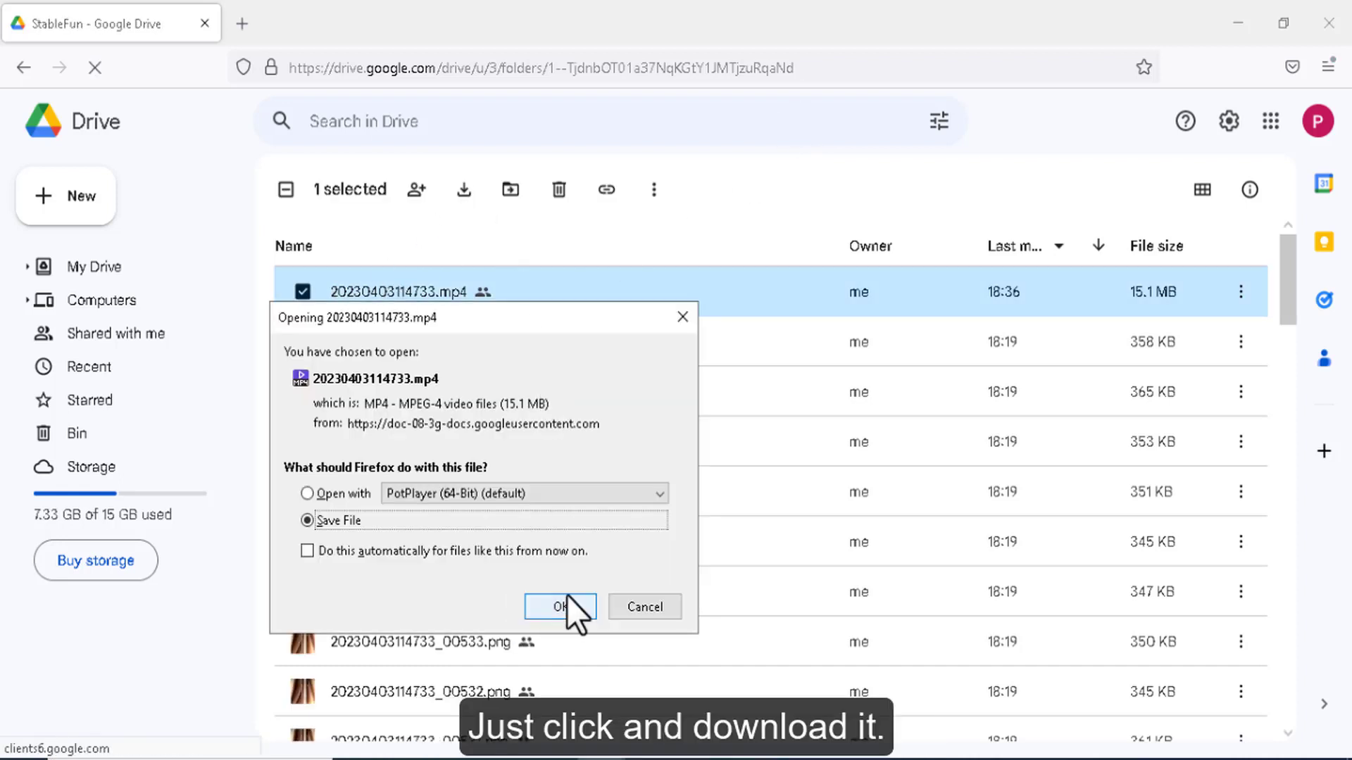
pyautogui.click(571, 610)
pyautogui.click(1291, 69)
pyautogui.click(1004, 127)
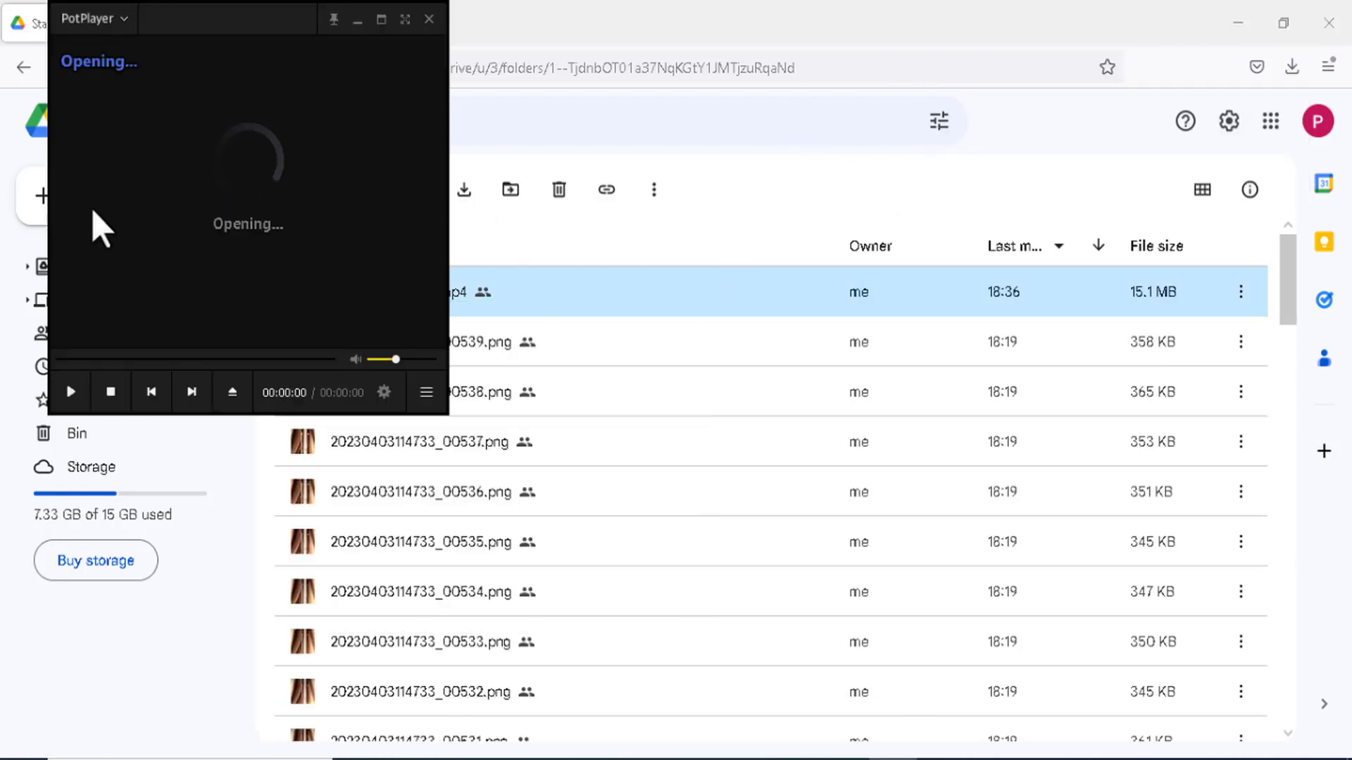
# - Maximize PotPlayer and replay the 2D goddess animation from 00:00:00
pyautogui.click(302, 20)
pyautogui.click(22, 701)
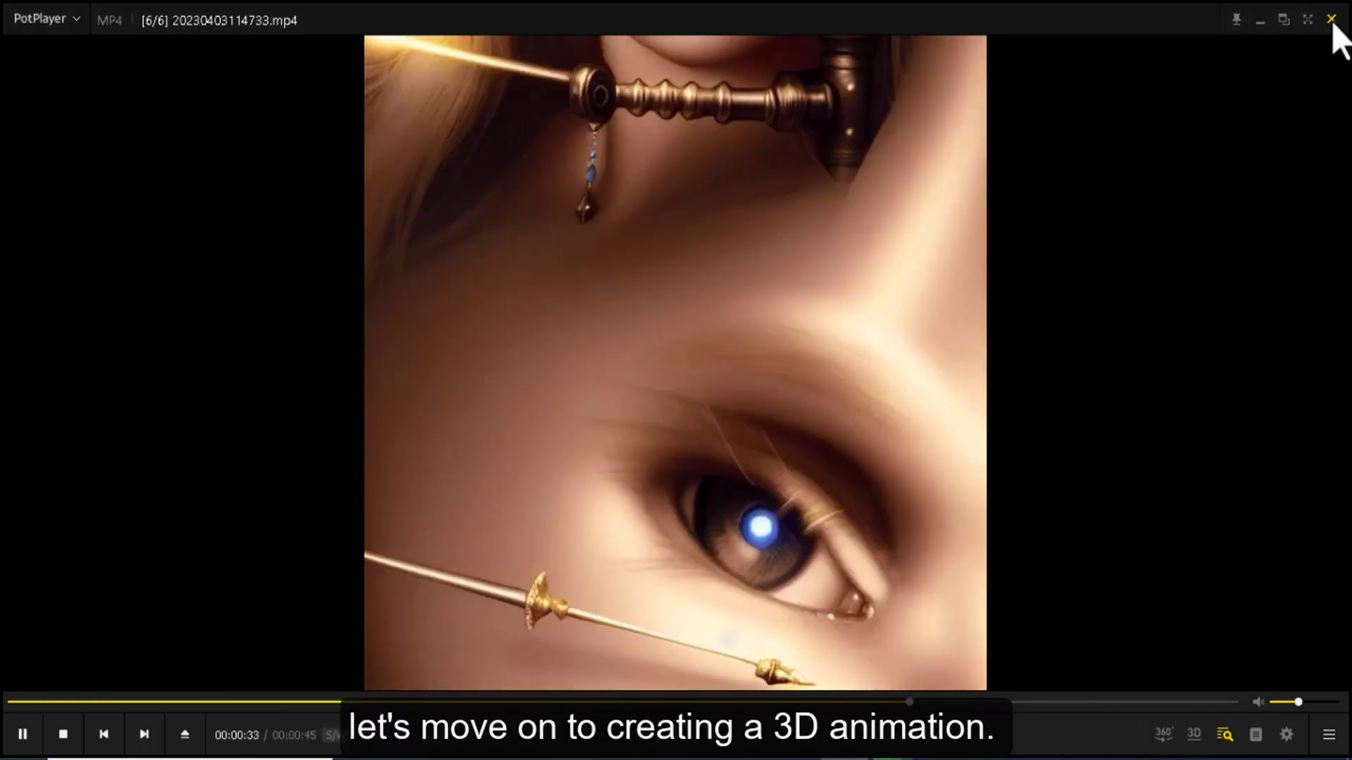
# - Close PotPlayer, return to the notebook and set animation_mode to 3D, keeping max_frames 540
pyautogui.click(1331, 19)
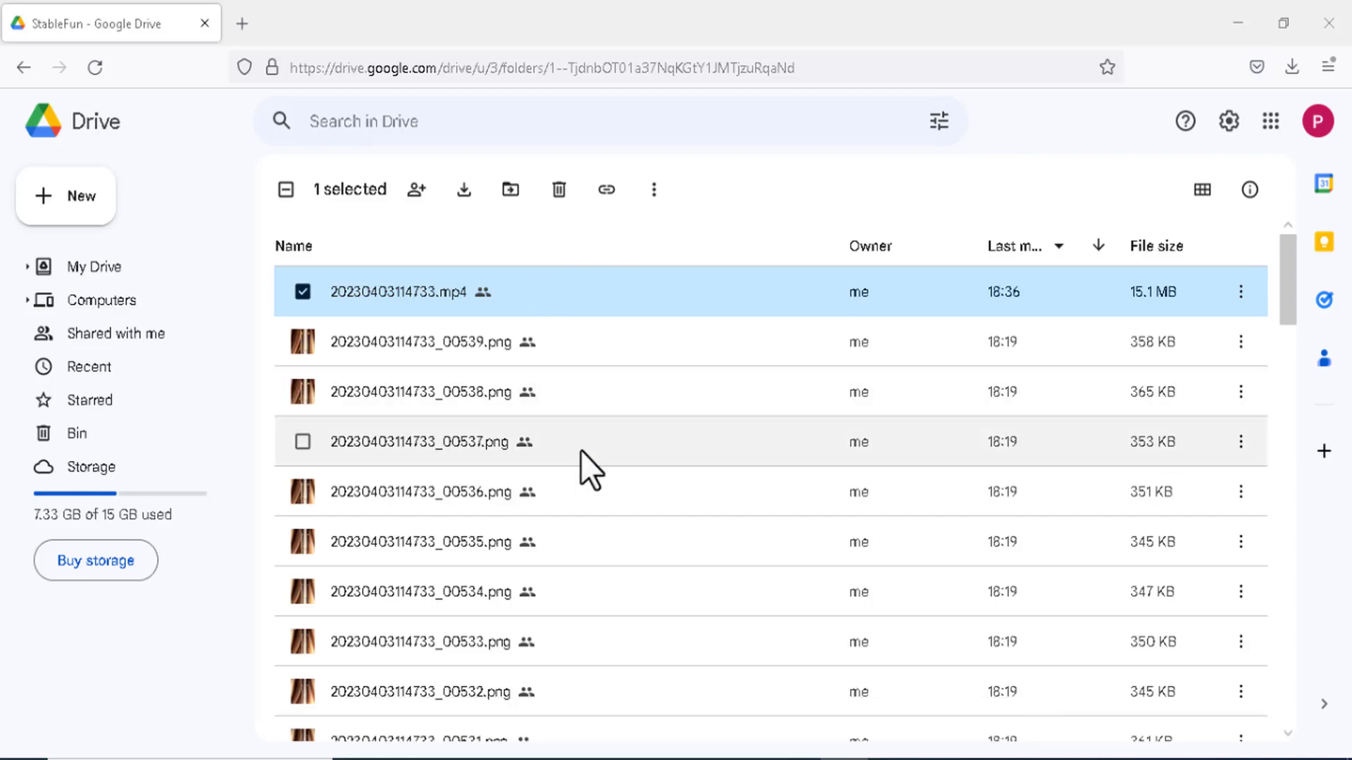
pyautogui.click(504, 704)
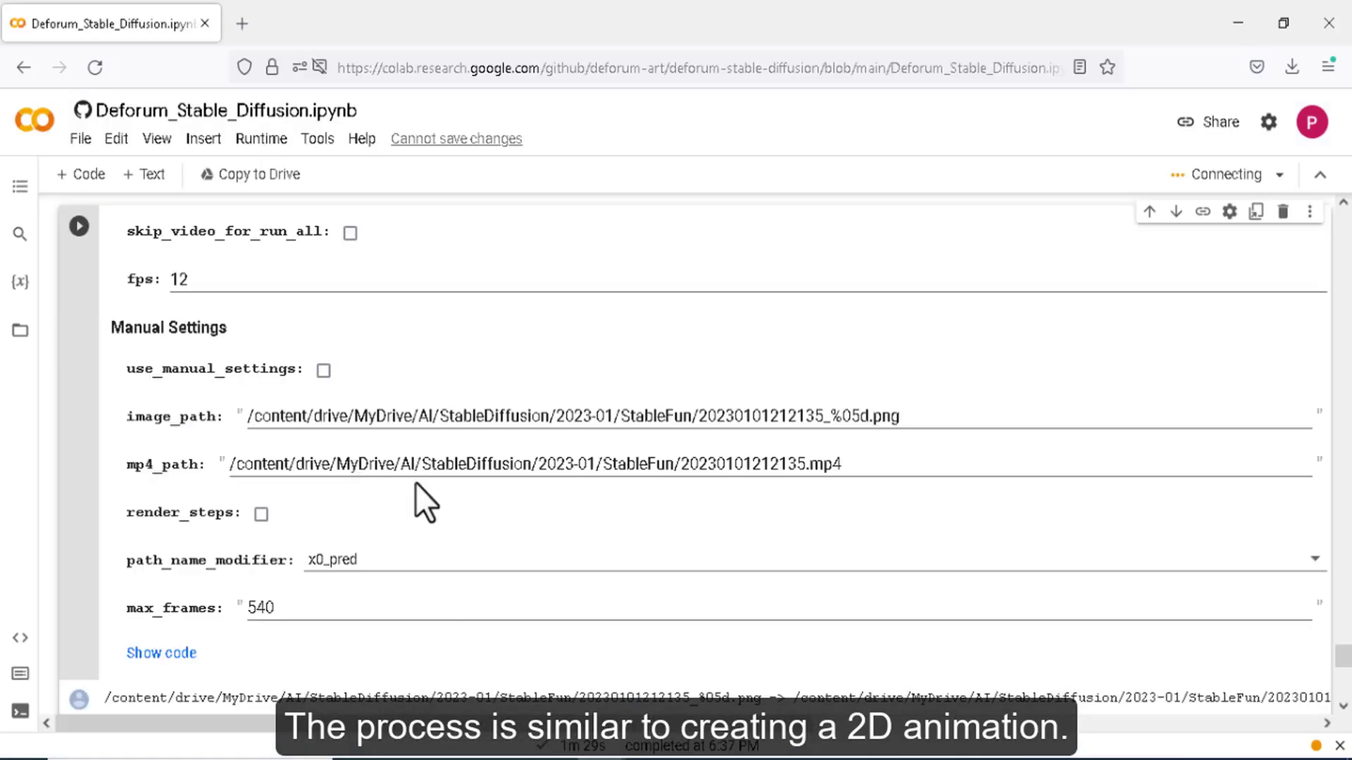
pyautogui.scroll(20, 433, 387)
pyautogui.scroll(-20, 436, 387)
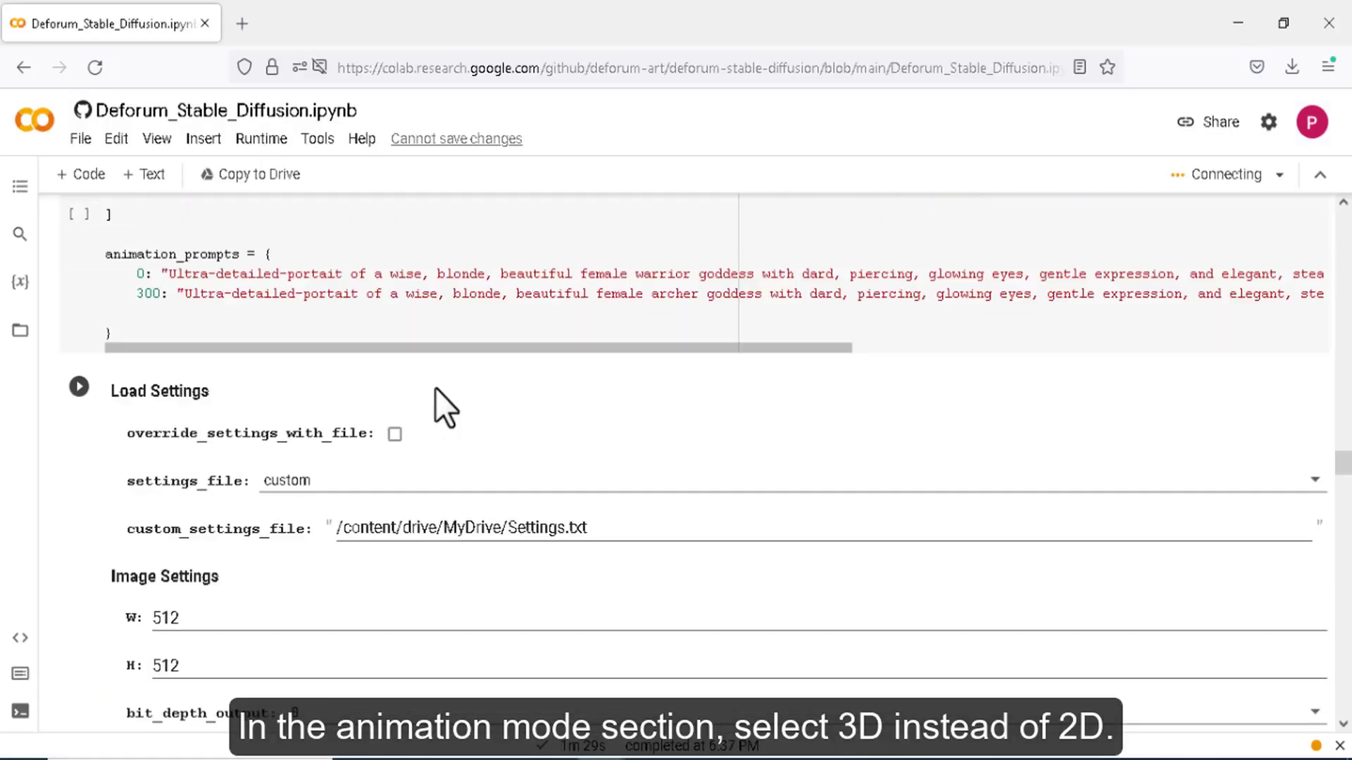
pyautogui.scroll(10, 415, 391)
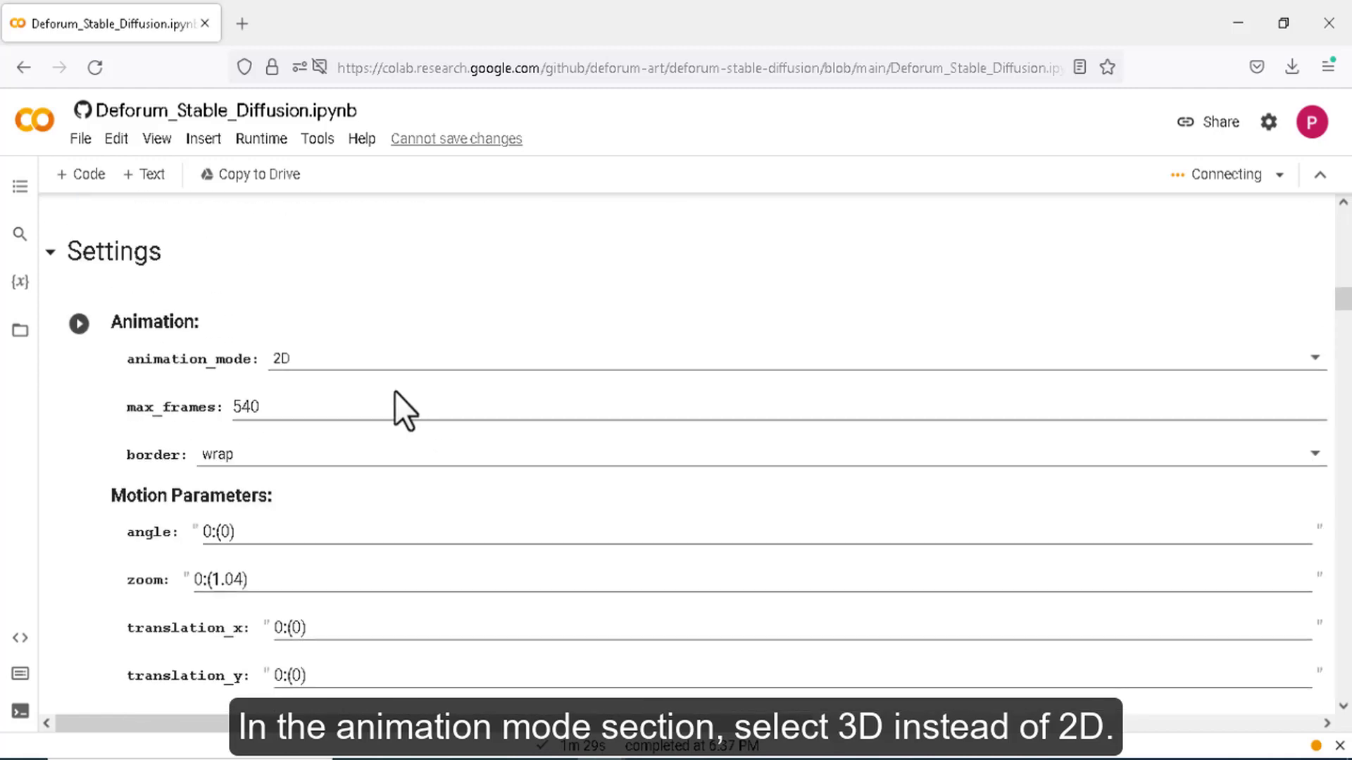
pyautogui.click(378, 358)
pyautogui.click(313, 357)
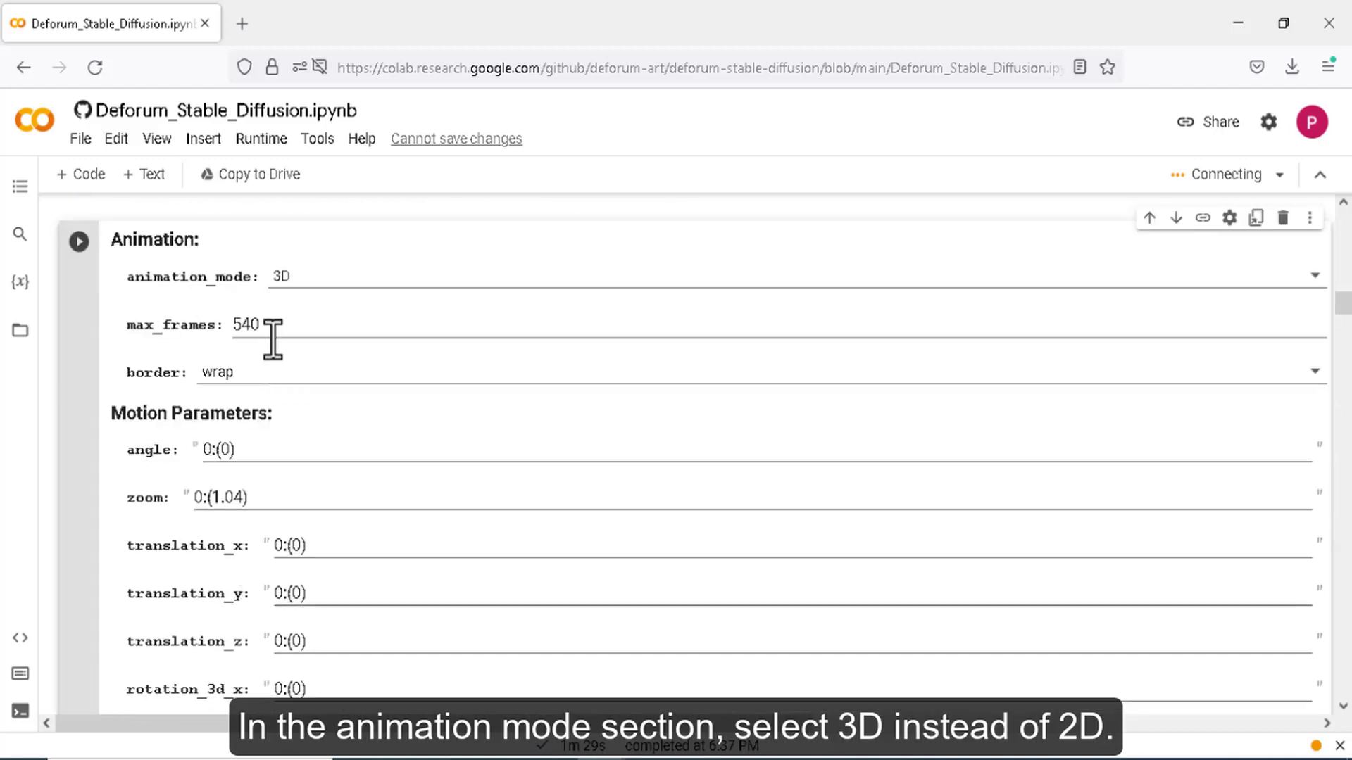
pyautogui.click(263, 324)
pyautogui.scroll(-3, 301, 373)
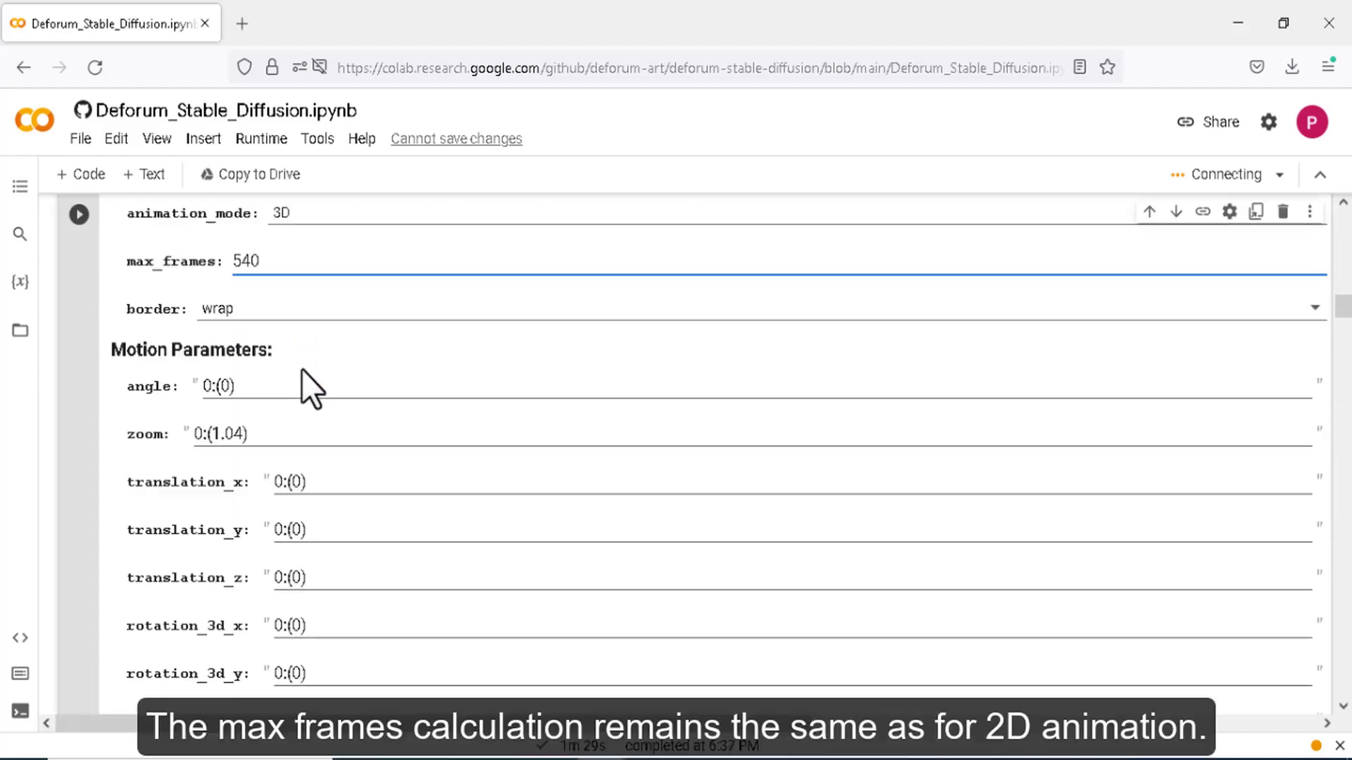
# - Extend the angle schedule with 100:(1),200:(-1),300:(0) and add zoom keyframes at frames 150 and 400
pyautogui.click(278, 347)
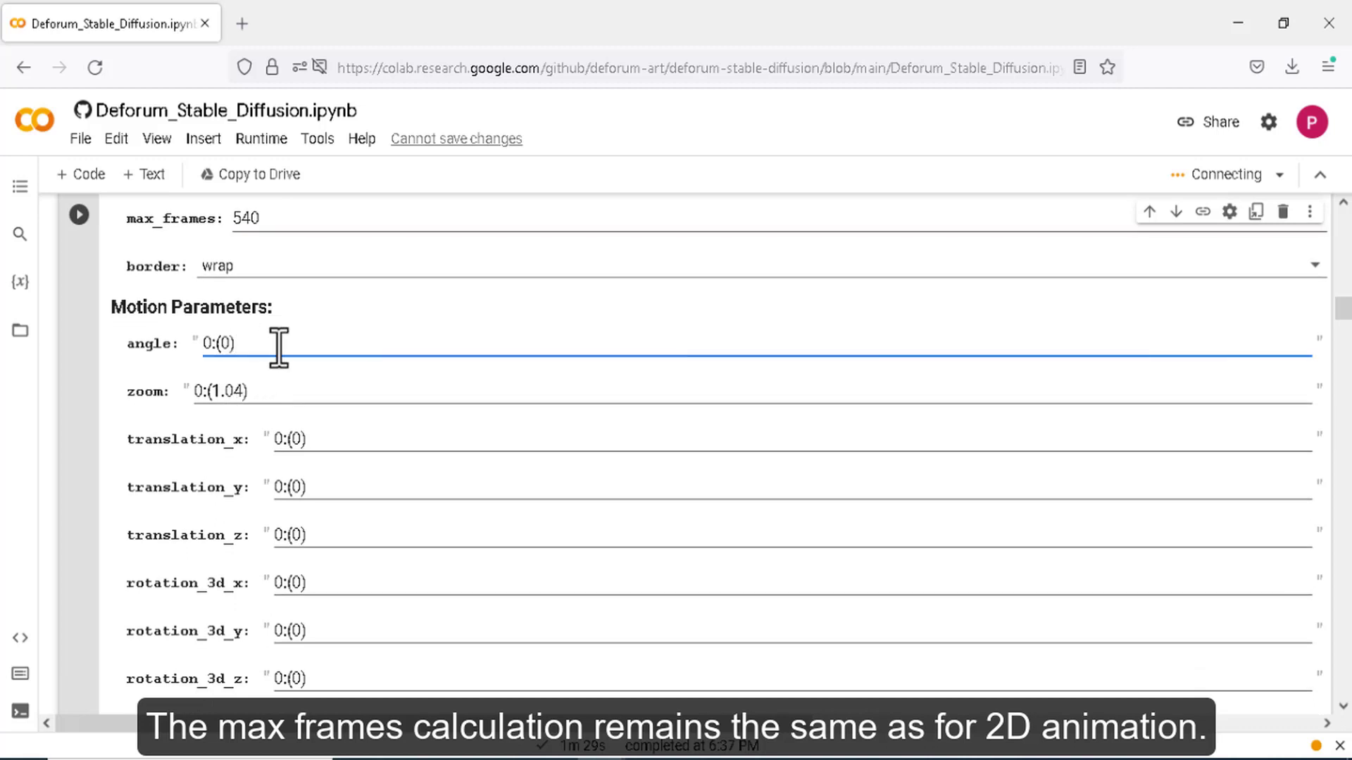
pyautogui.write(', 100:(1),200:(-1')
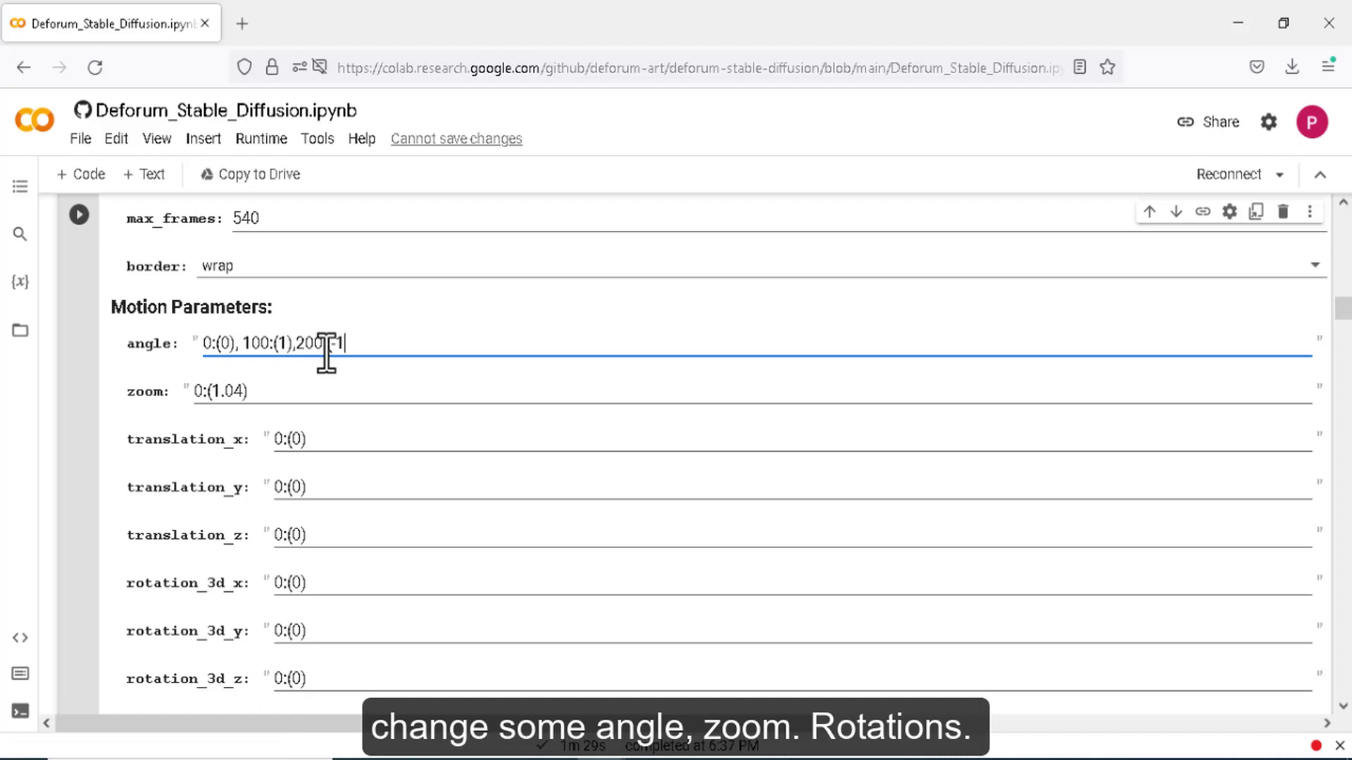
pyautogui.write('),300:(0)')
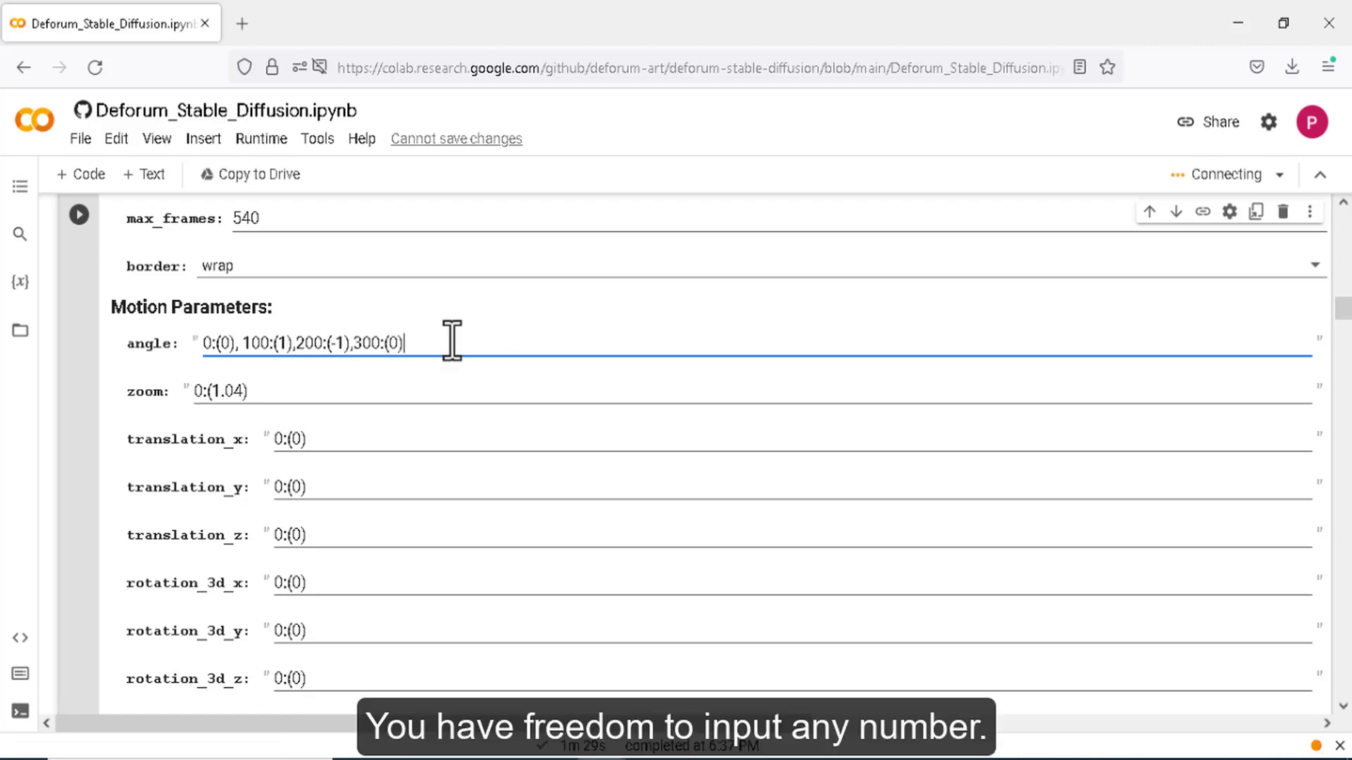
pyautogui.click(279, 392)
pyautogui.write(',150(0.95),400(1.04')
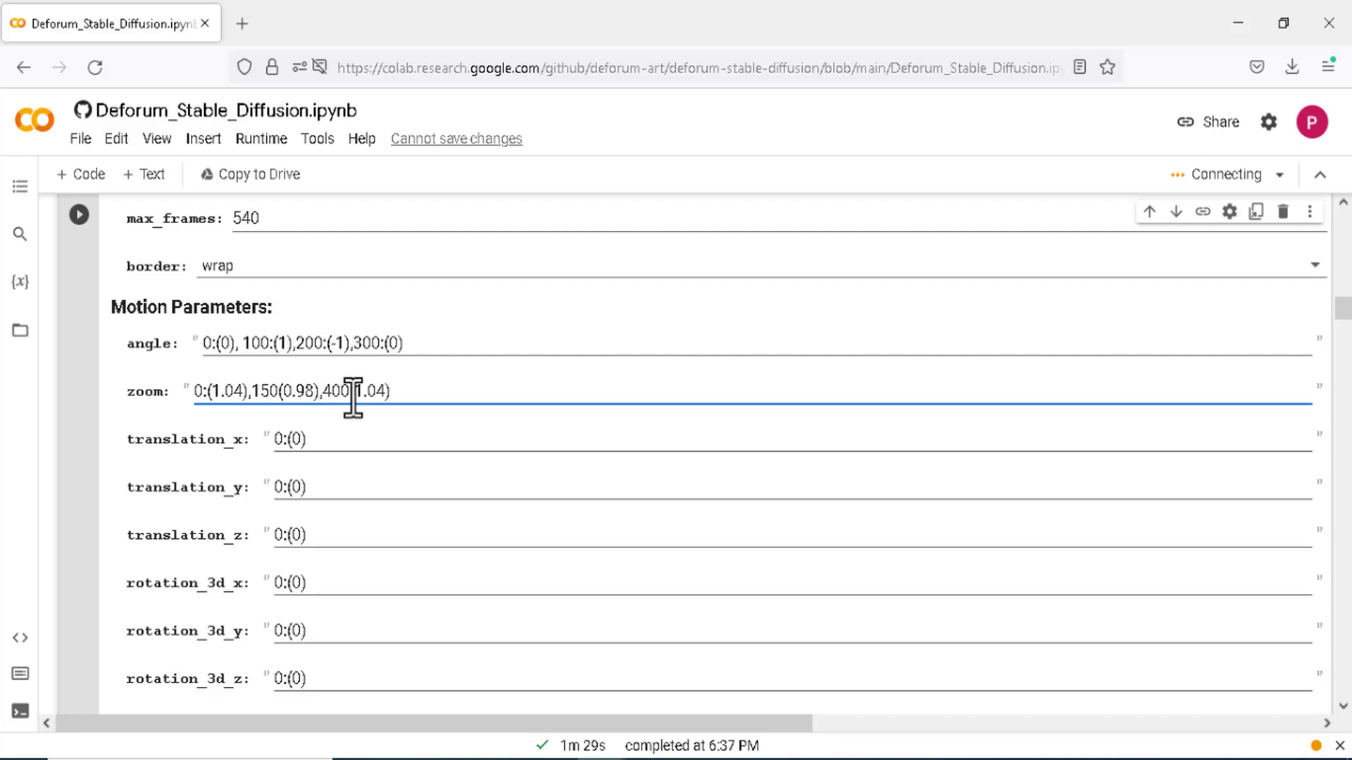
pyautogui.scroll(-3, 318, 458)
pyautogui.scroll(-8, 399, 438)
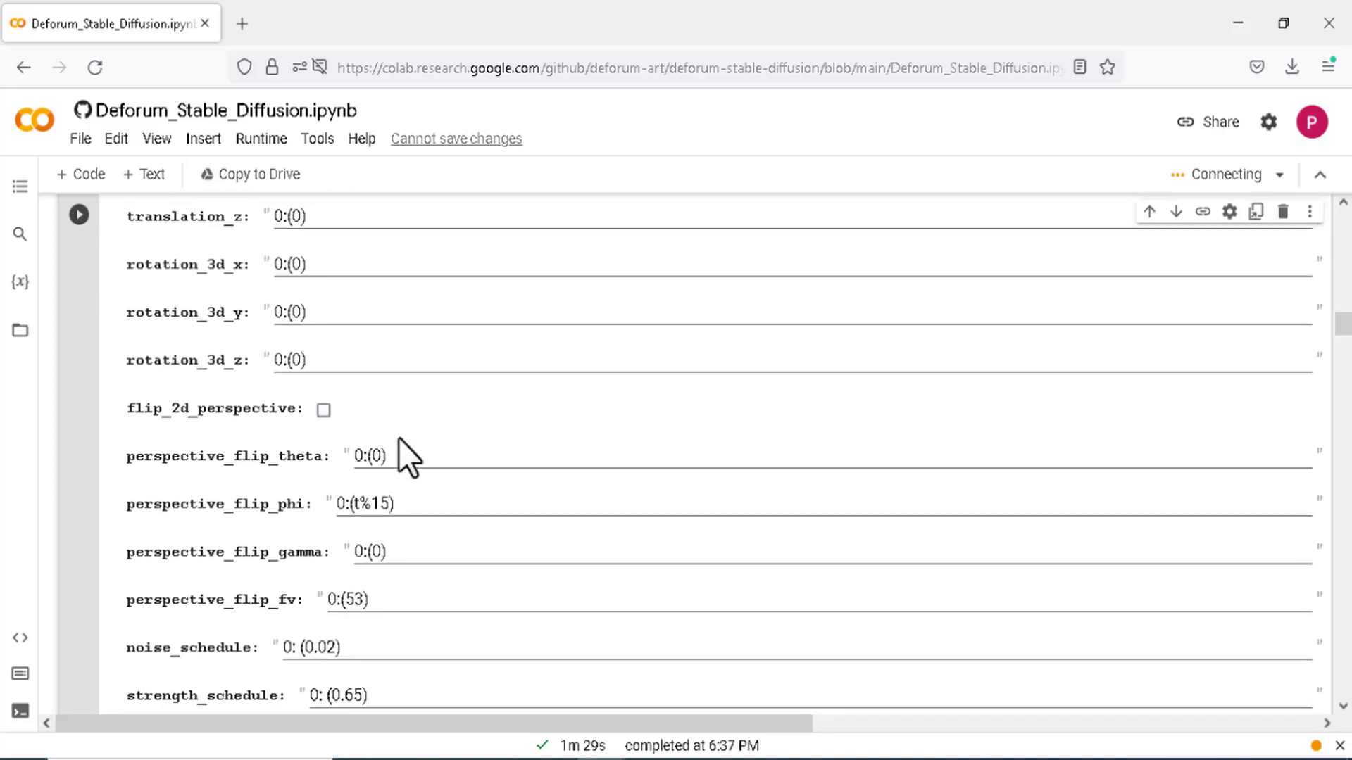
pyautogui.scroll(-15, 403, 439)
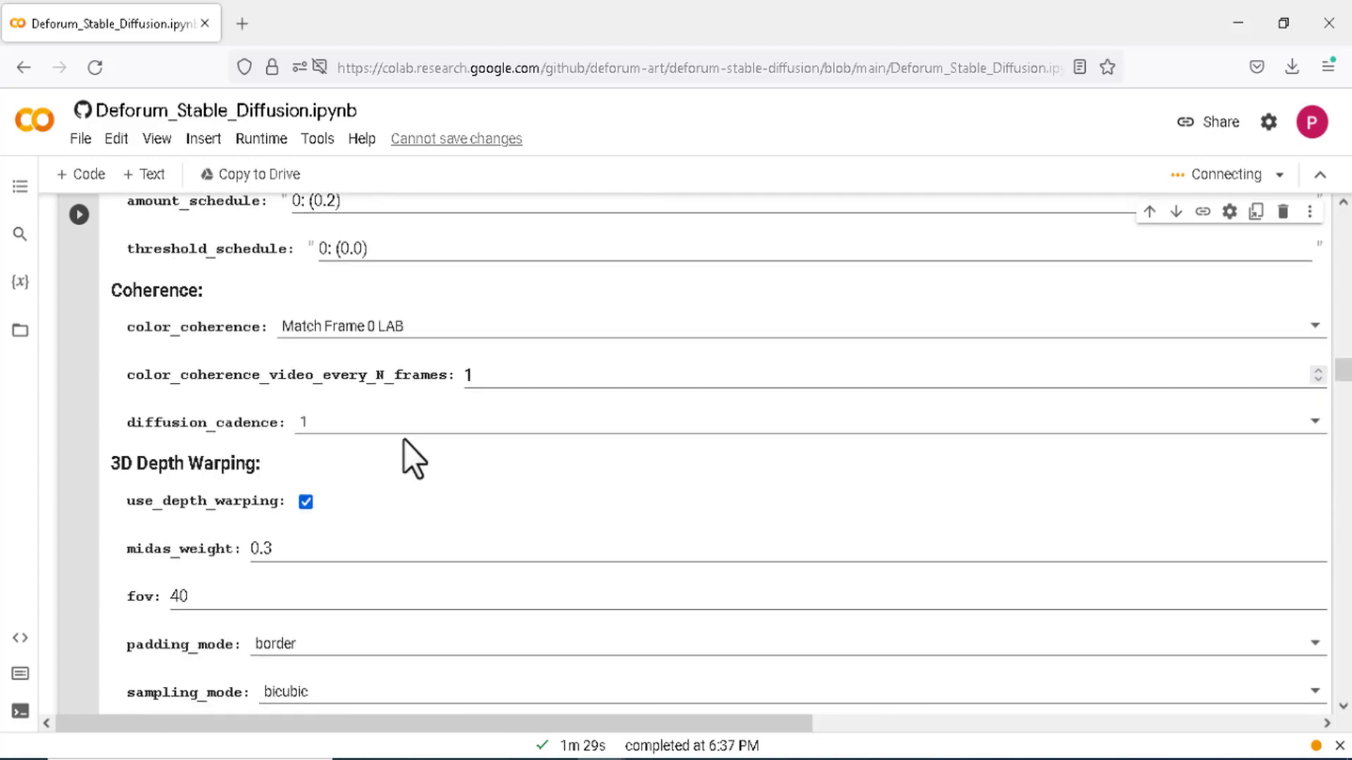
pyautogui.scroll(-10, 404, 438)
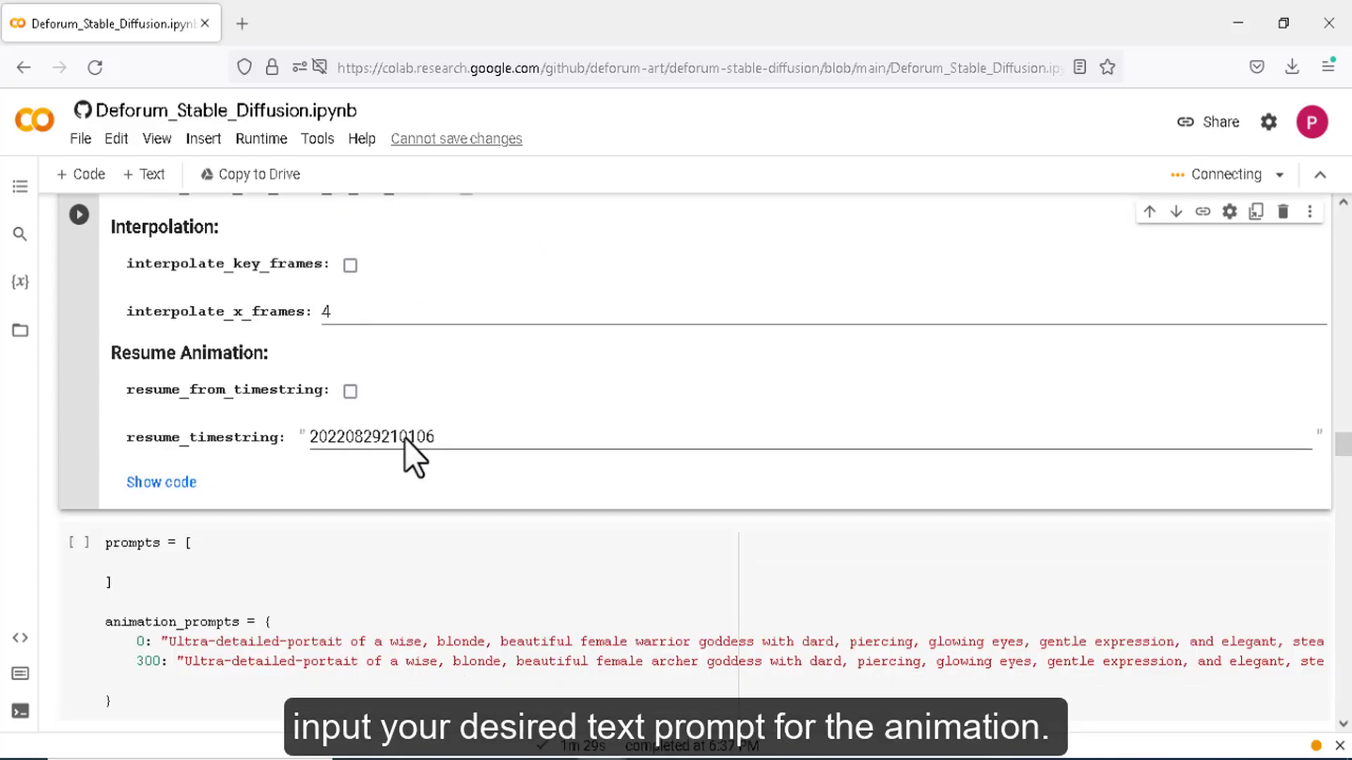
# - Copy the 300 prompt line and paste it as a new third prompt line
pyautogui.moveTo(134, 451); pyautogui.dragTo(1334, 463)
pyautogui.rightClick(1169, 466)
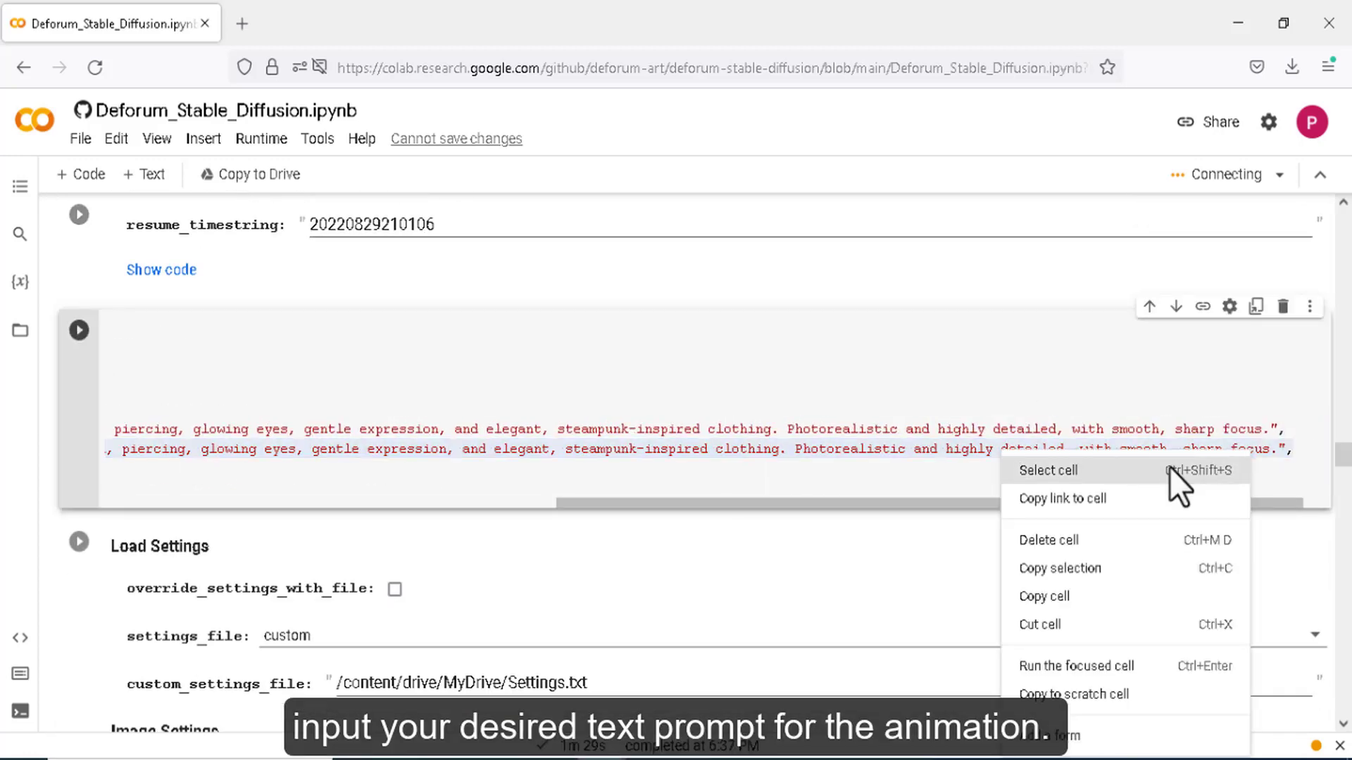
pyautogui.click(943, 457)
pyautogui.moveTo(947, 503); pyautogui.dragTo(436, 504)
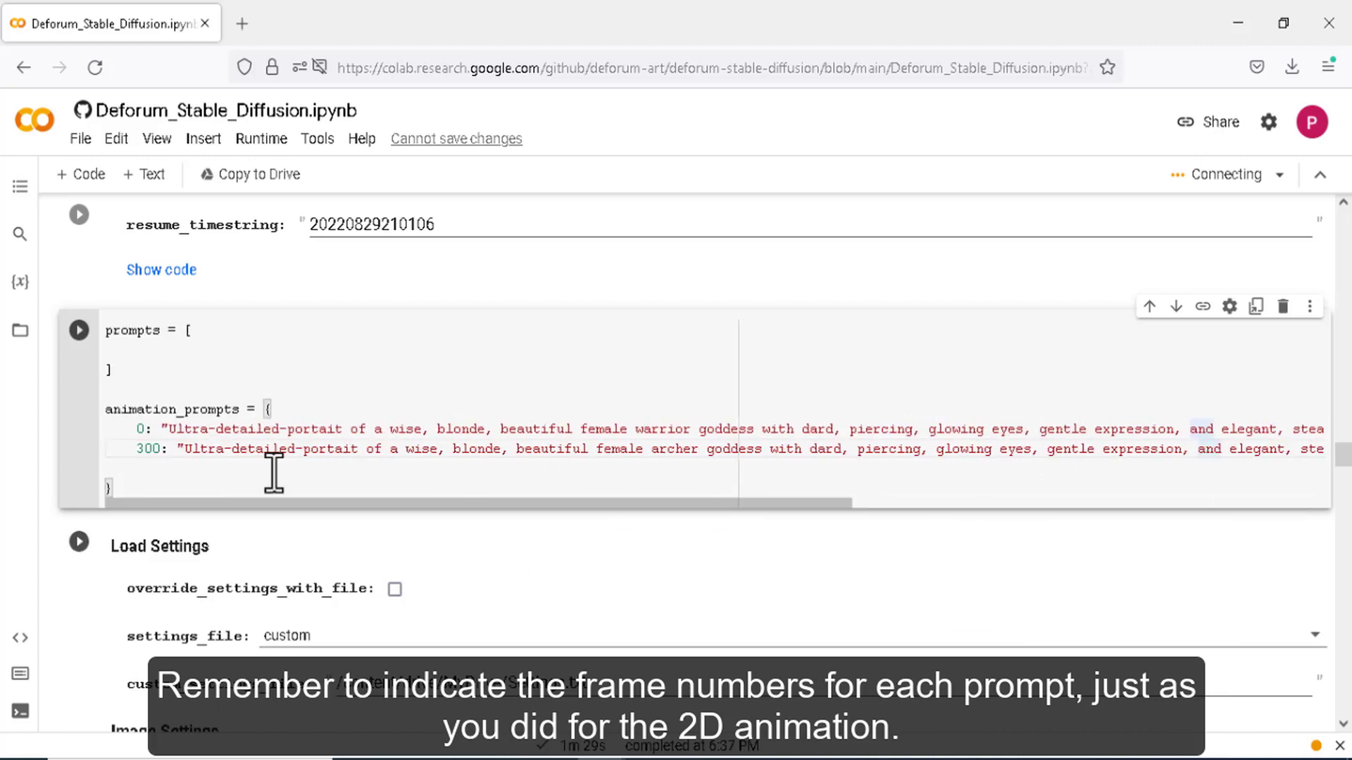
pyautogui.moveTo(137, 451); pyautogui.dragTo(1346, 456)
pyautogui.hotkey('ctrl', 'c')
pyautogui.click(1302, 452)
pyautogui.press('Return')
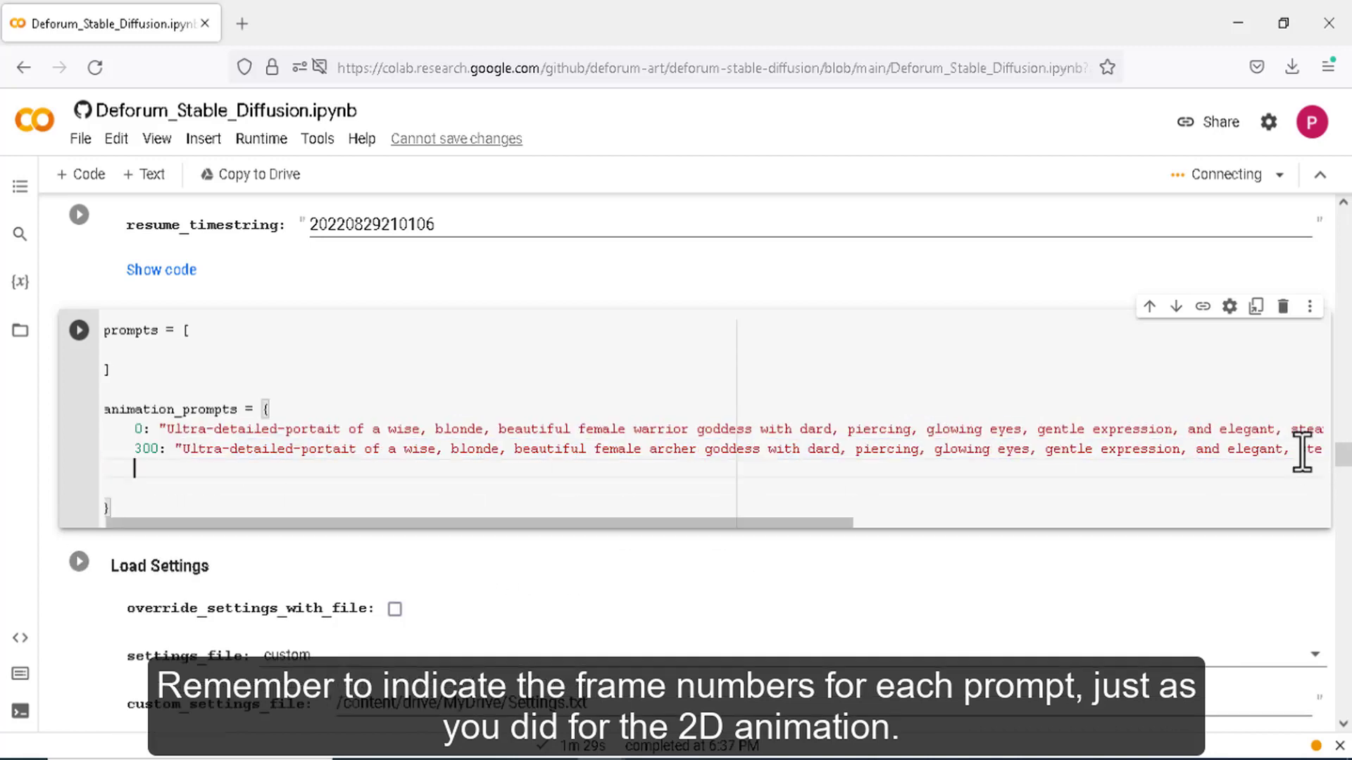
pyautogui.hotkey('ctrl', 'v')
# - Set the pasted prompt's frame to 420 and edit the second prompt's frame number, adding 'warrior'
pyautogui.moveTo(1232, 524); pyautogui.dragTo(767, 581)
pyautogui.click(146, 472)
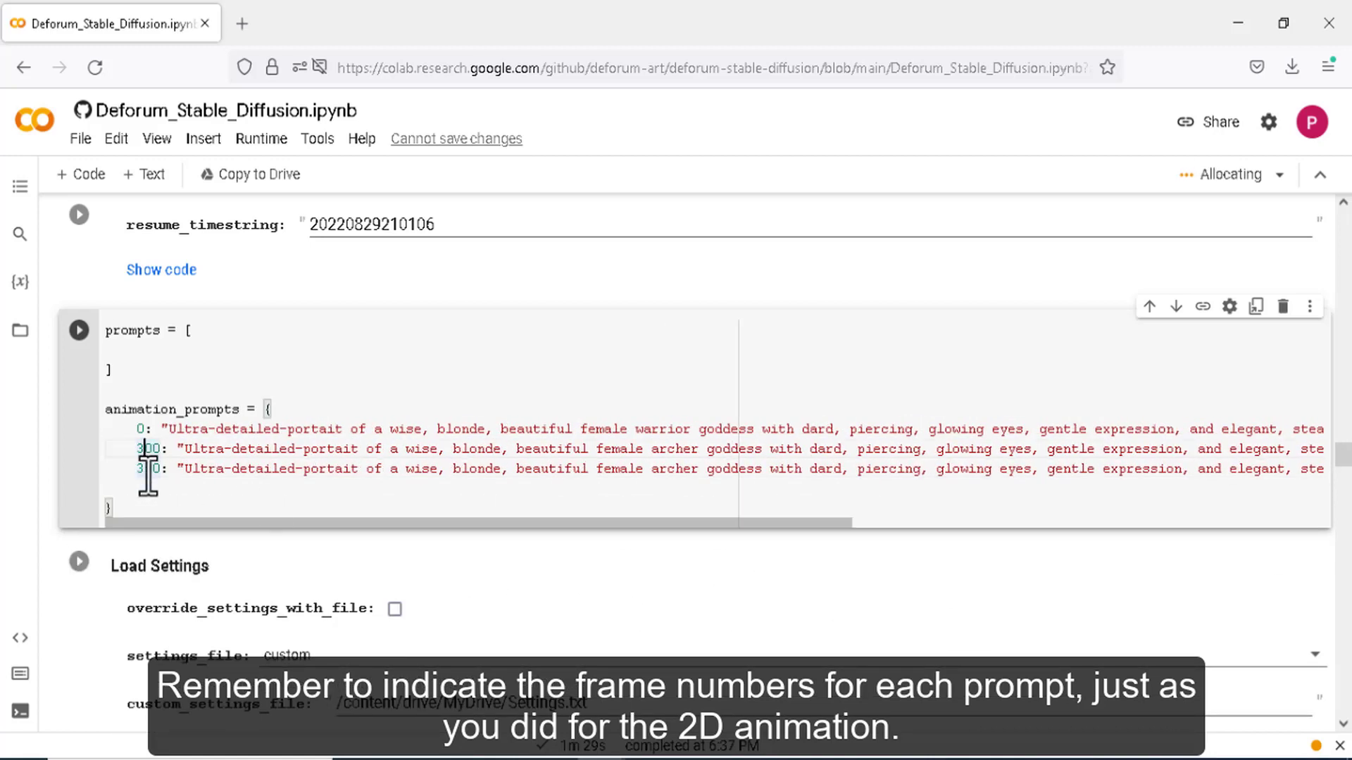
pyautogui.click(146, 472)
pyautogui.press('BackSpace')
pyautogui.write('420')
pyautogui.press('Delete')
pyautogui.press('Delete')
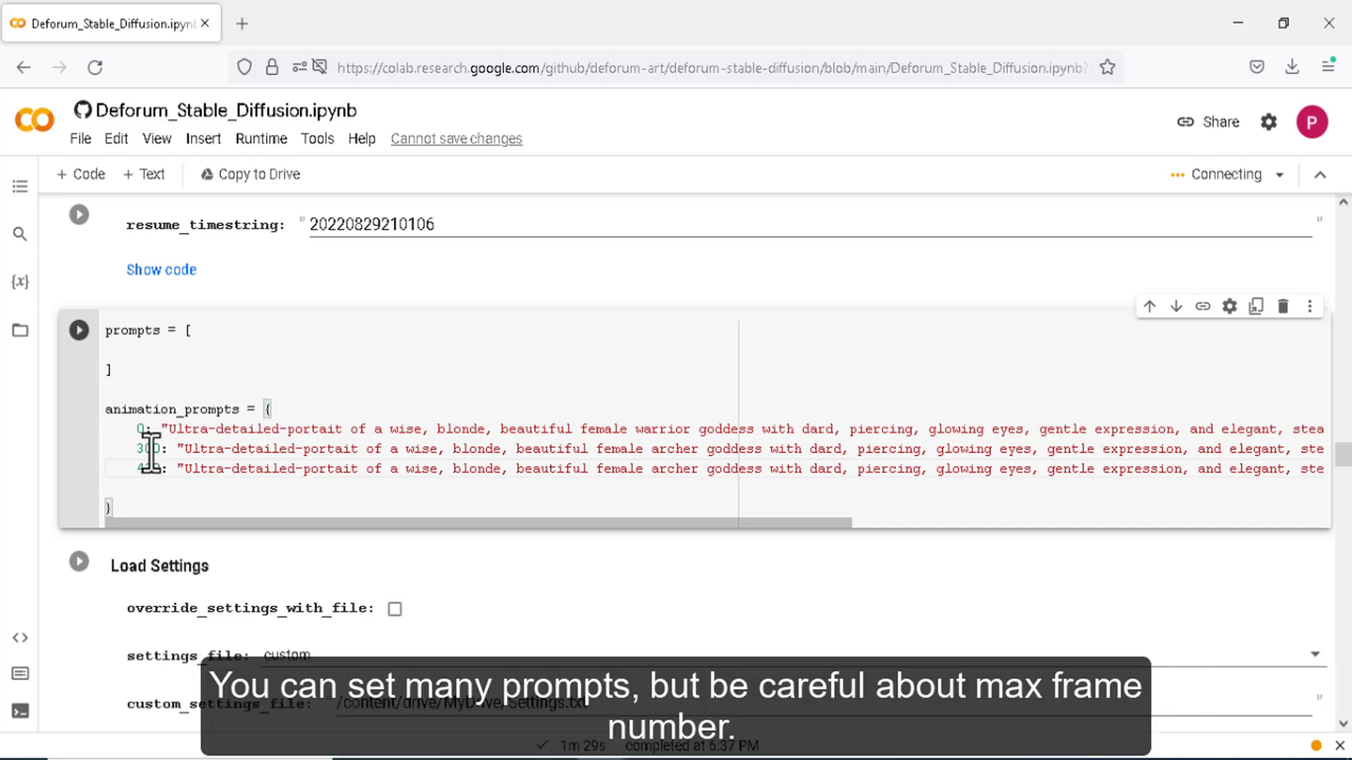
pyautogui.click(152, 451)
pyautogui.press('BackSpace')
pyautogui.press('BackSpace')
pyautogui.press('BackSpace')
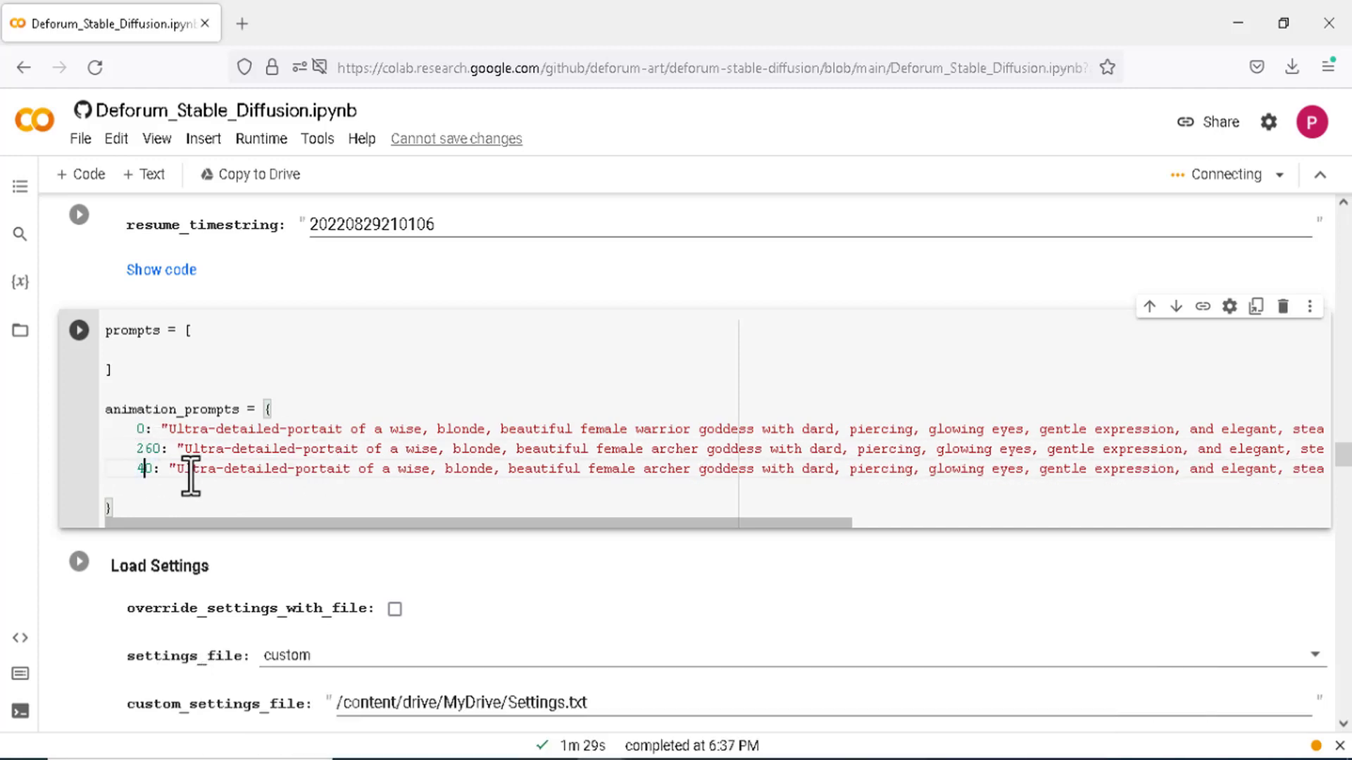
pyautogui.press('BackSpace')
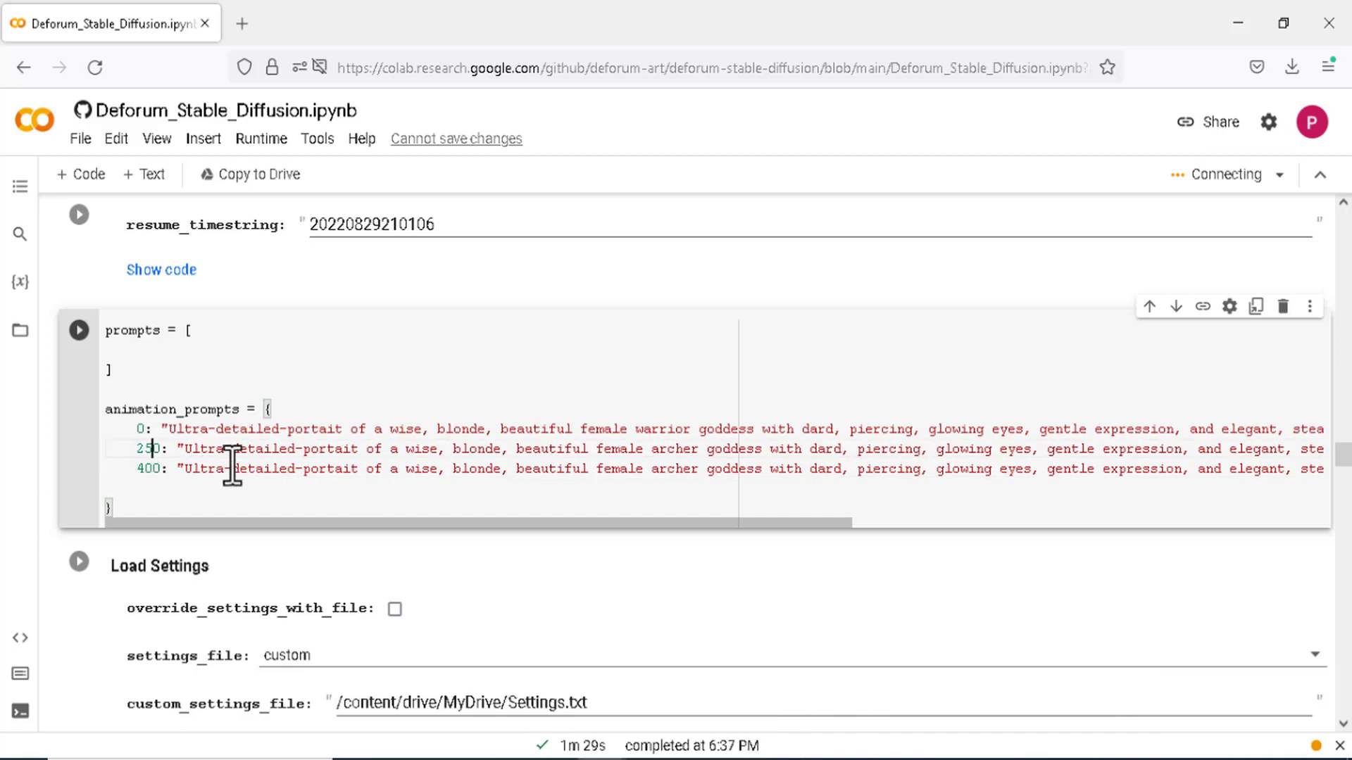
pyautogui.write('0')
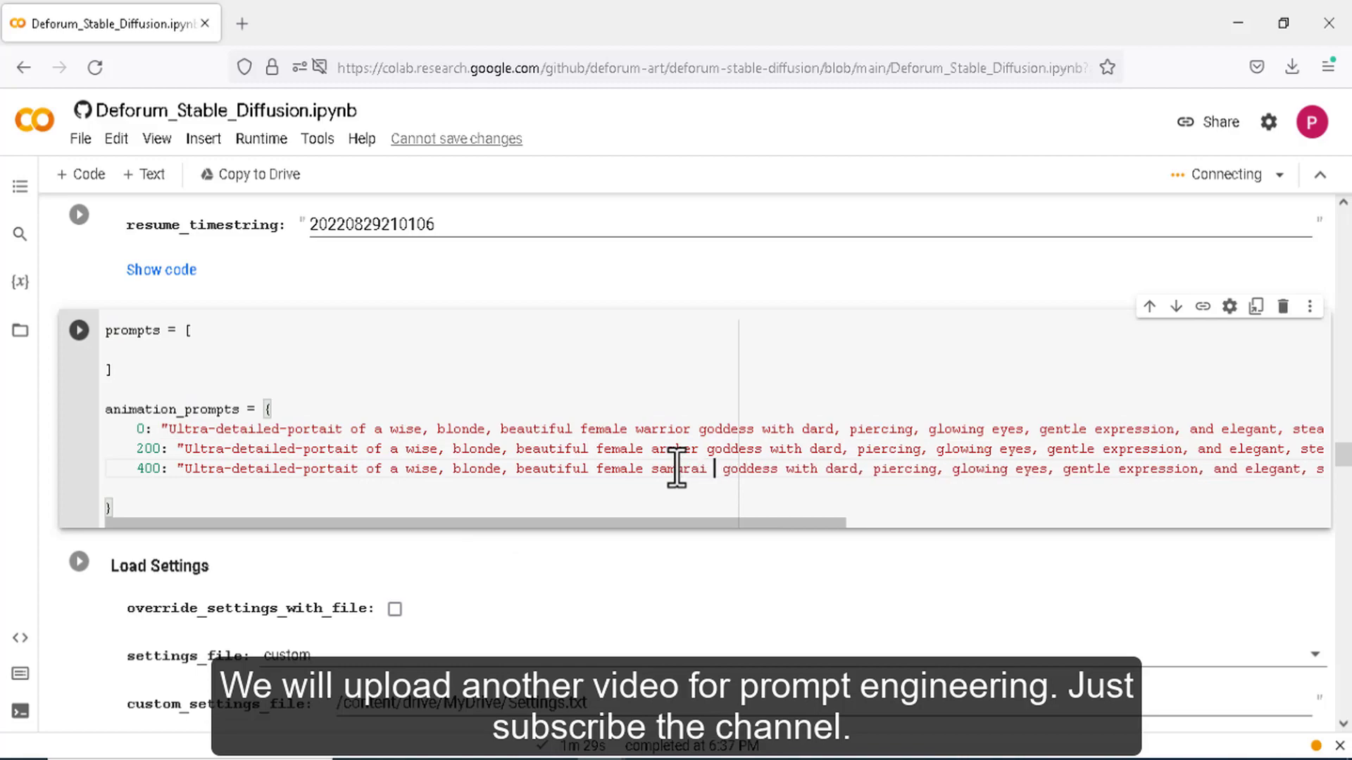
pyautogui.write('warrior')
# - Run the NVIDIA GPU check cell, then Runtime > Run all to render the 3D animation
pyautogui.scroll(-6, 348, 422)
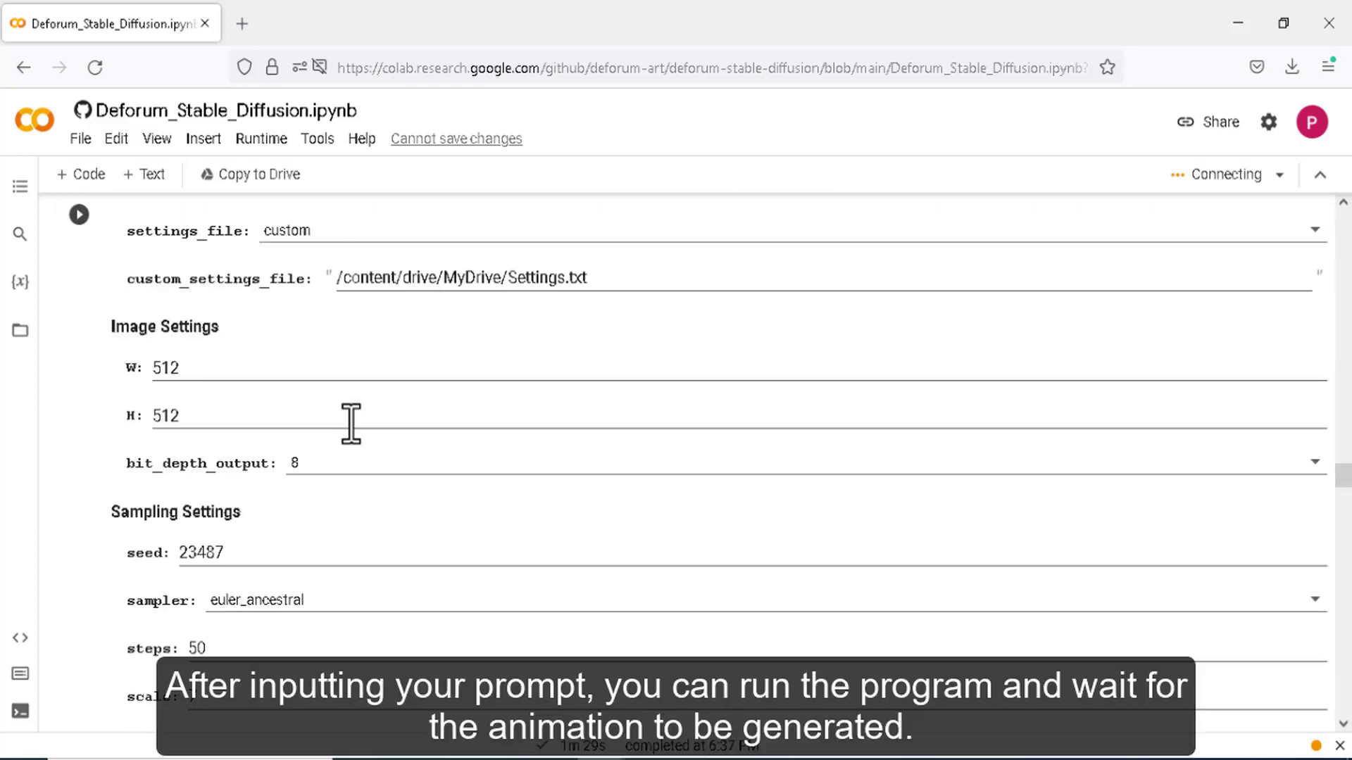
pyautogui.scroll(20, 350, 423)
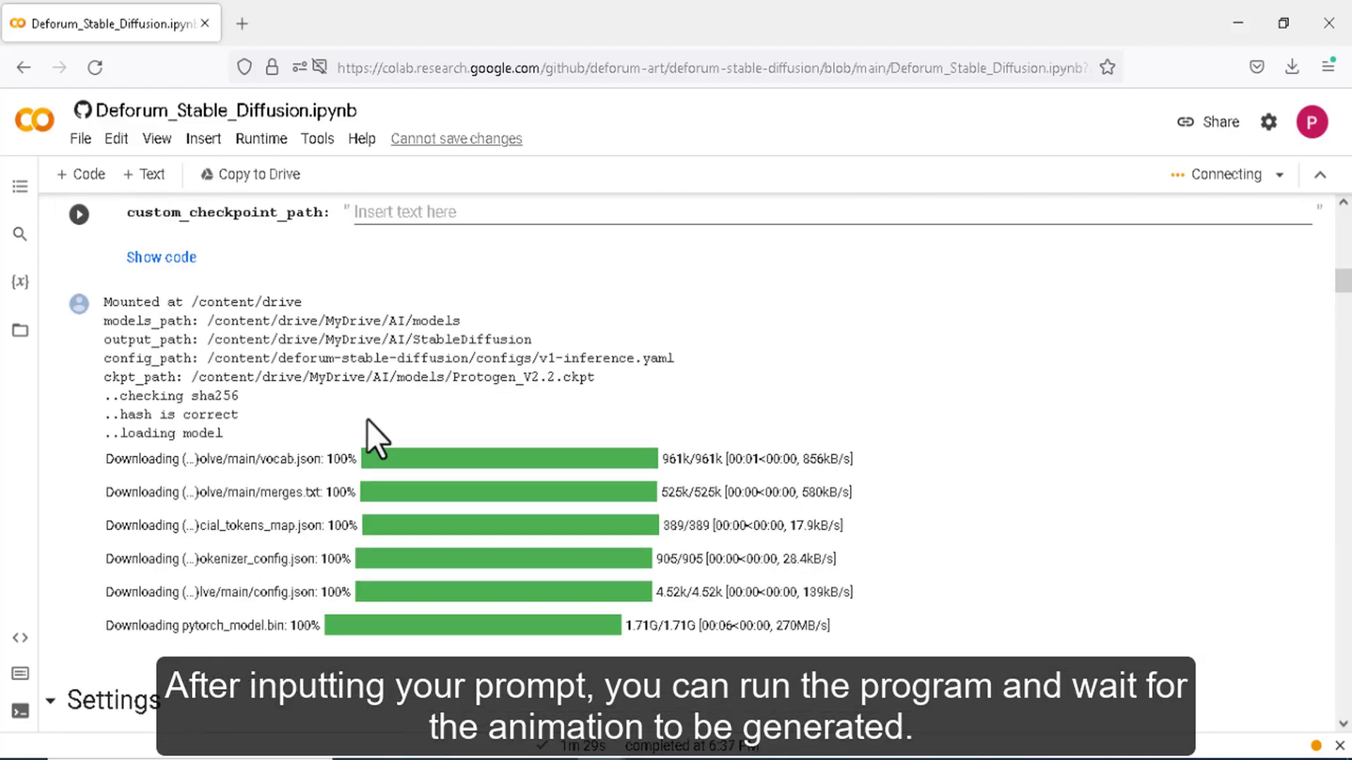
pyautogui.scroll(-7, 368, 420)
pyautogui.scroll(9, 370, 420)
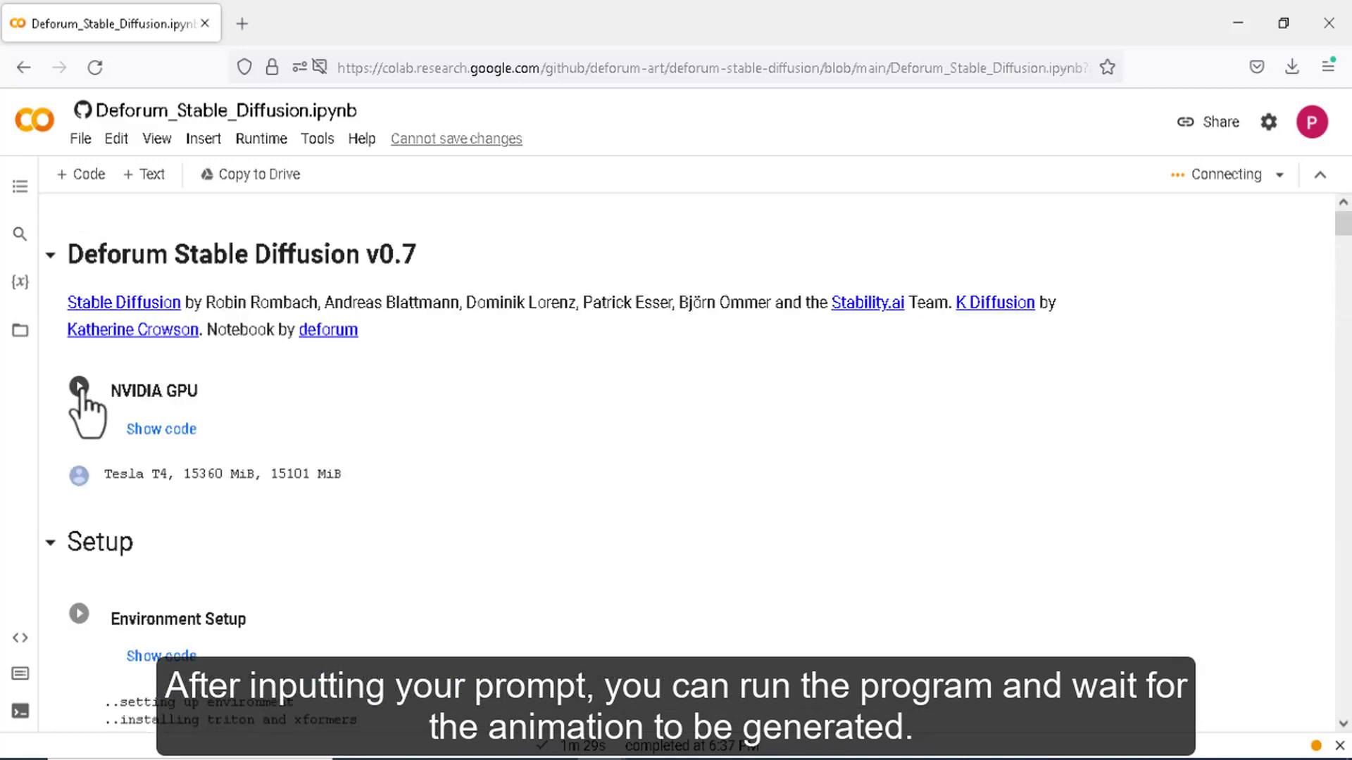
pyautogui.click(79, 387)
pyautogui.scroll(-20, 697, 444)
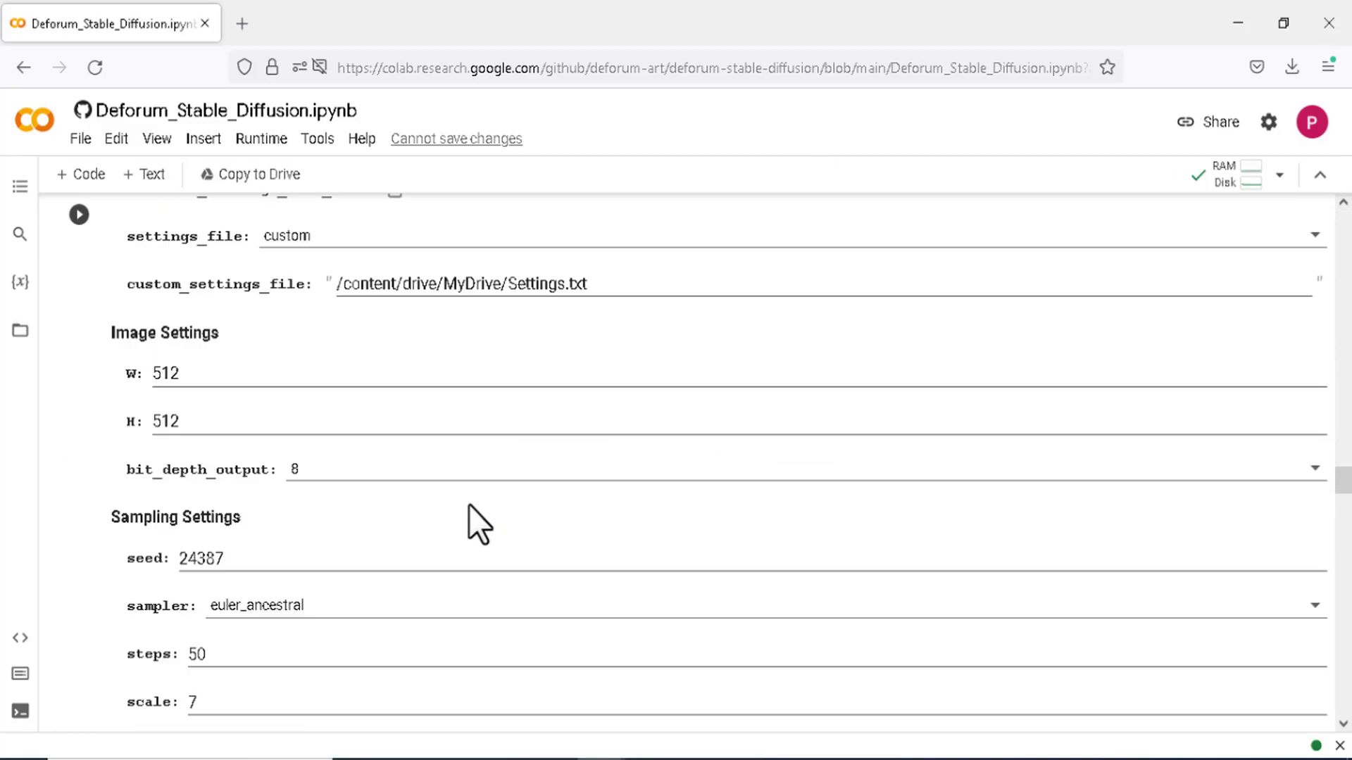
pyautogui.scroll(7, 476, 522)
pyautogui.click(261, 138)
pyautogui.click(294, 189)
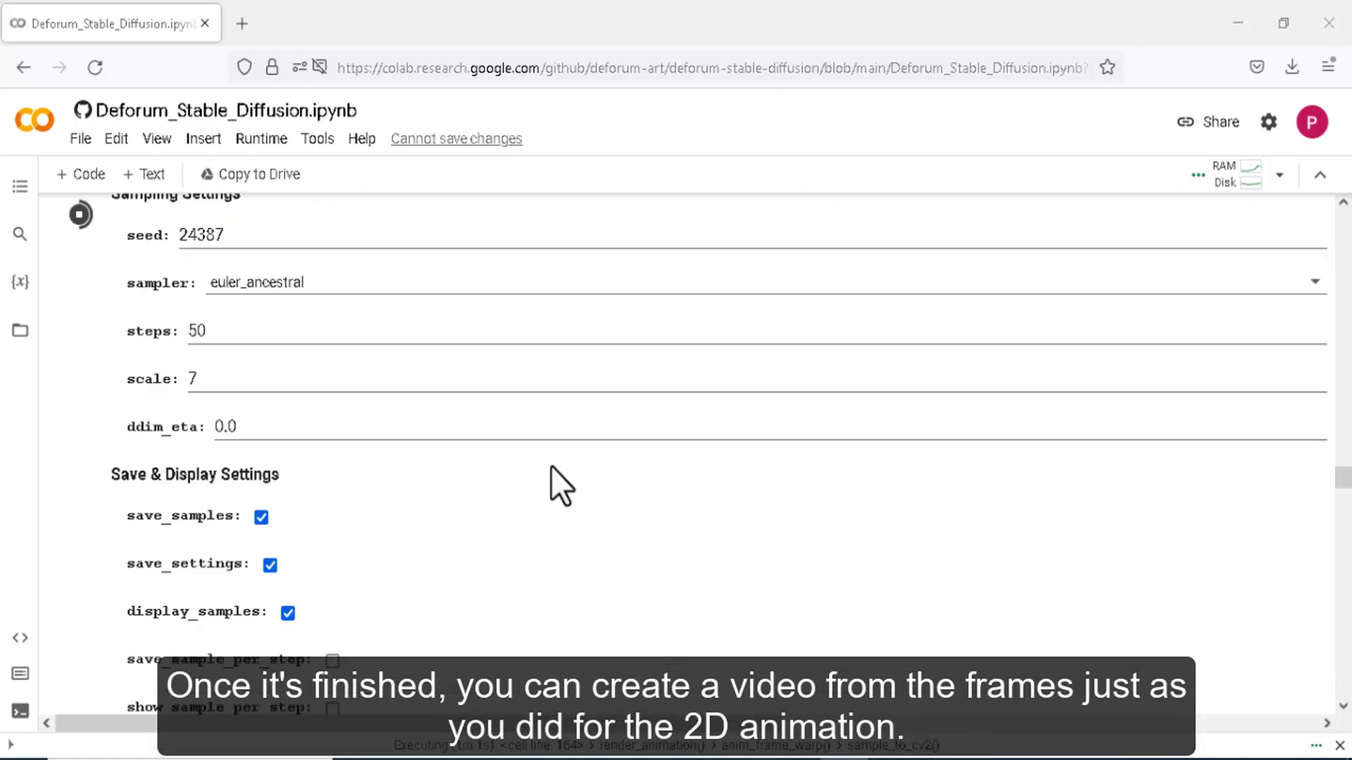
pyautogui.scroll(-15, 551, 466)
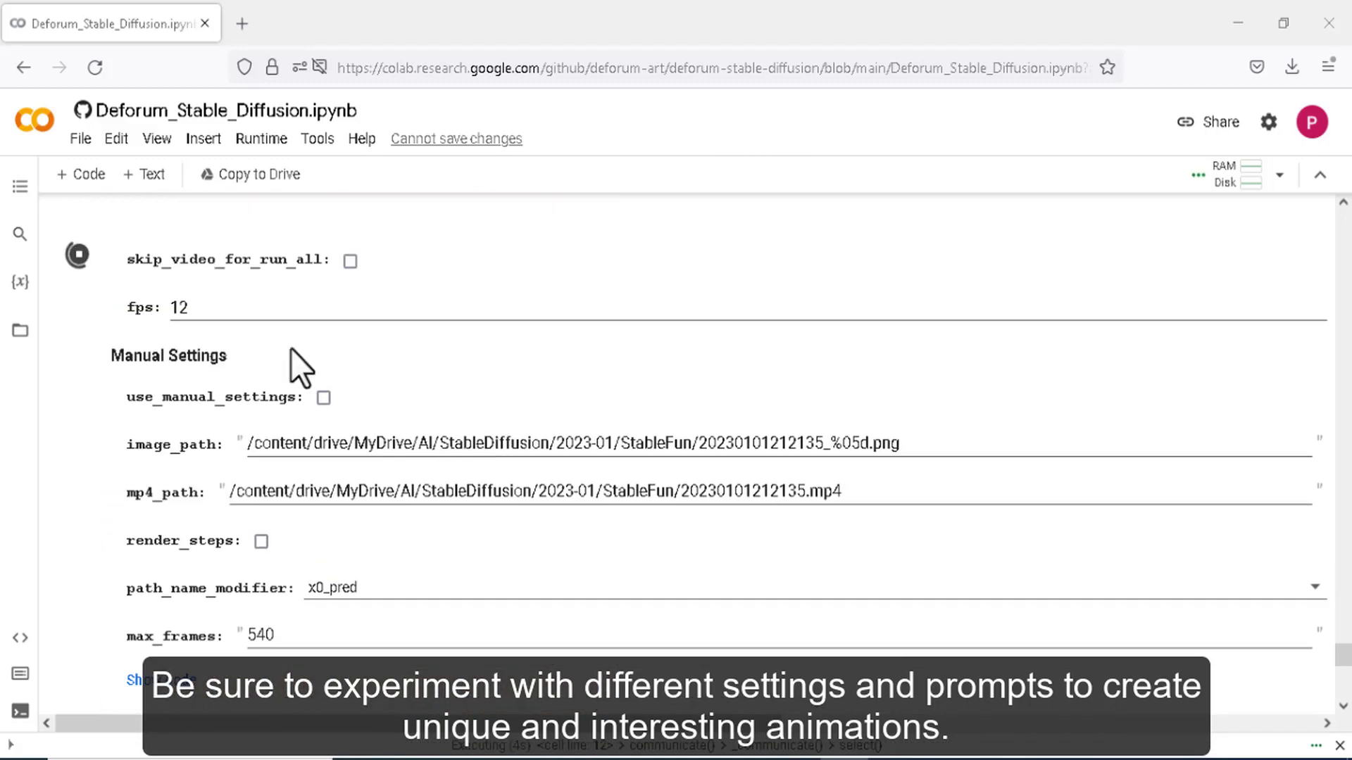
# - In Google Drive, open the AI > StableDiffusion output folder
pyautogui.moveTo(603, 758)
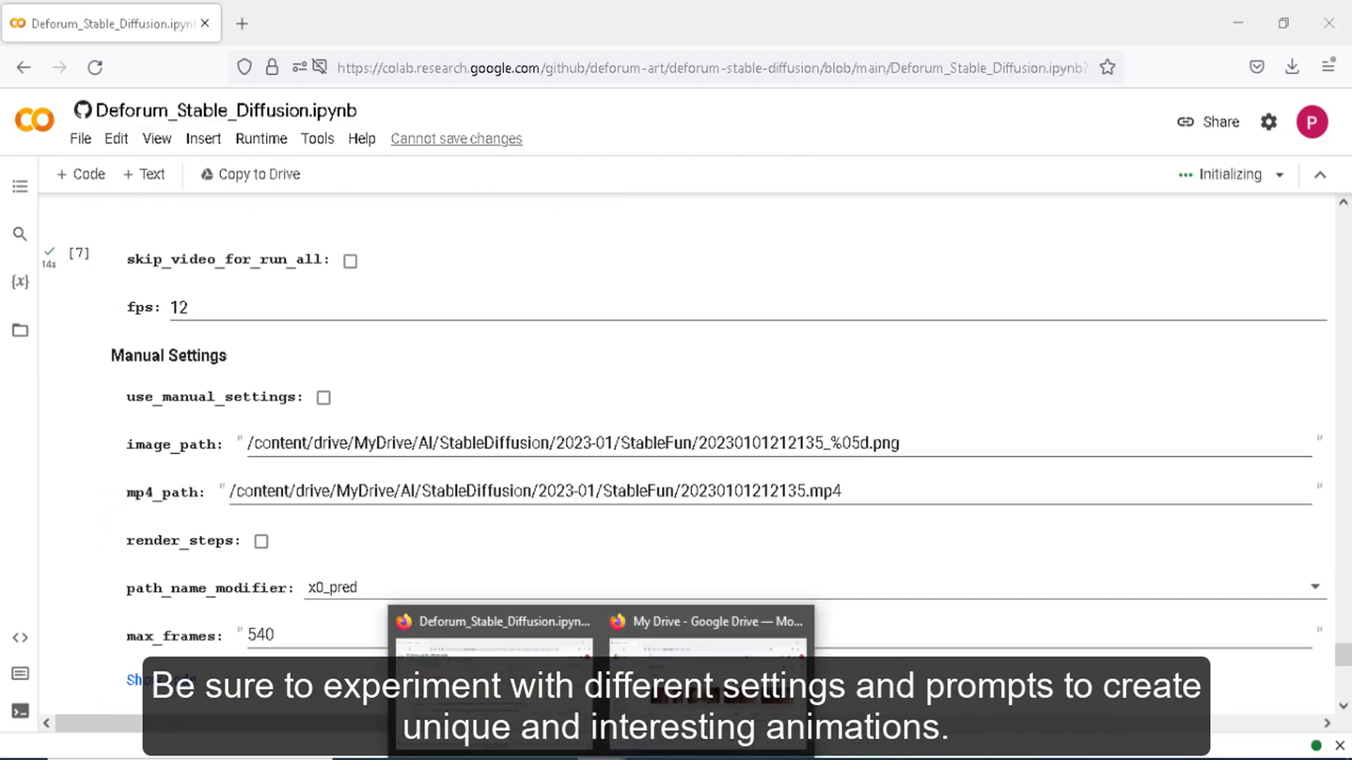
pyautogui.click(711, 676)
pyautogui.click(396, 568)
pyautogui.doubleClick(396, 569)
pyautogui.doubleClick(401, 294)
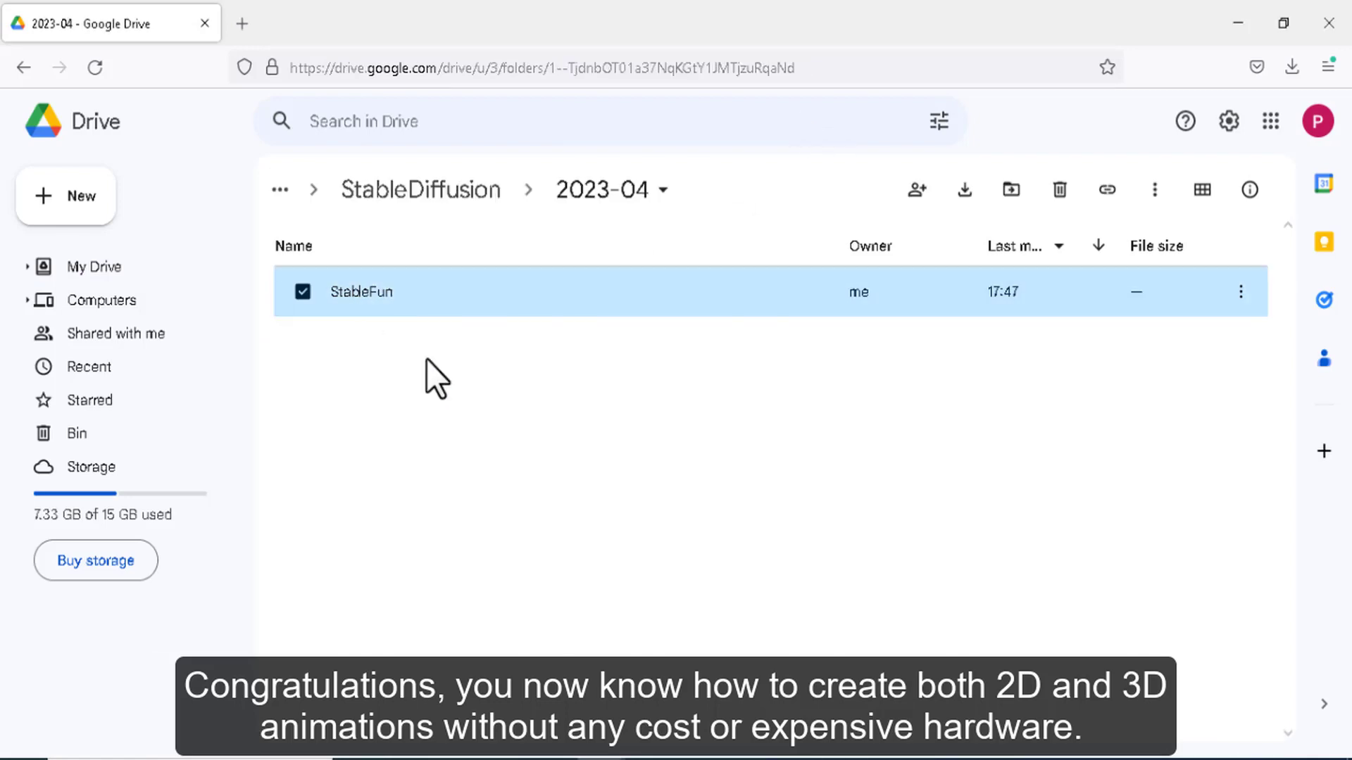
# - Download 20230403130520.mp4 from the StableFun folder and play it full screen in PotPlayer
pyautogui.doubleClick(443, 293)
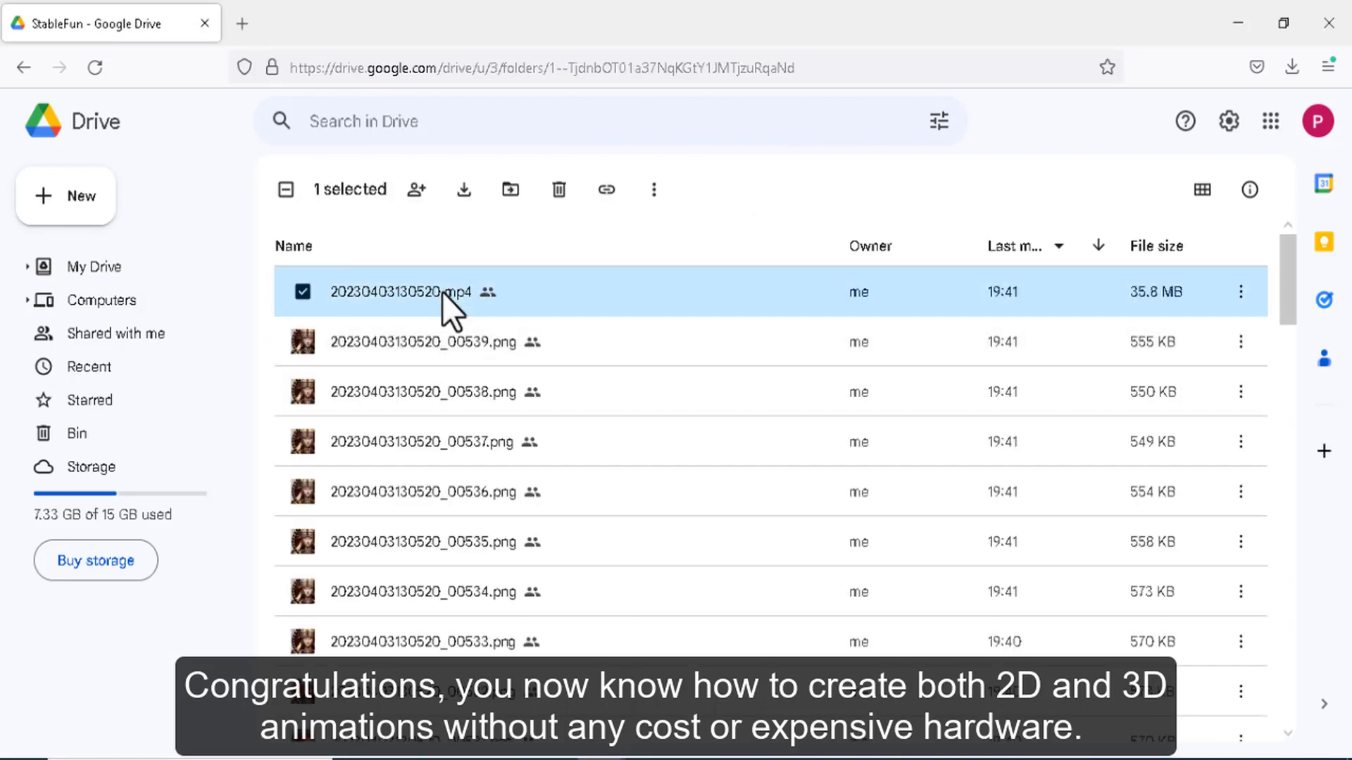
pyautogui.click(575, 372)
pyautogui.click(581, 606)
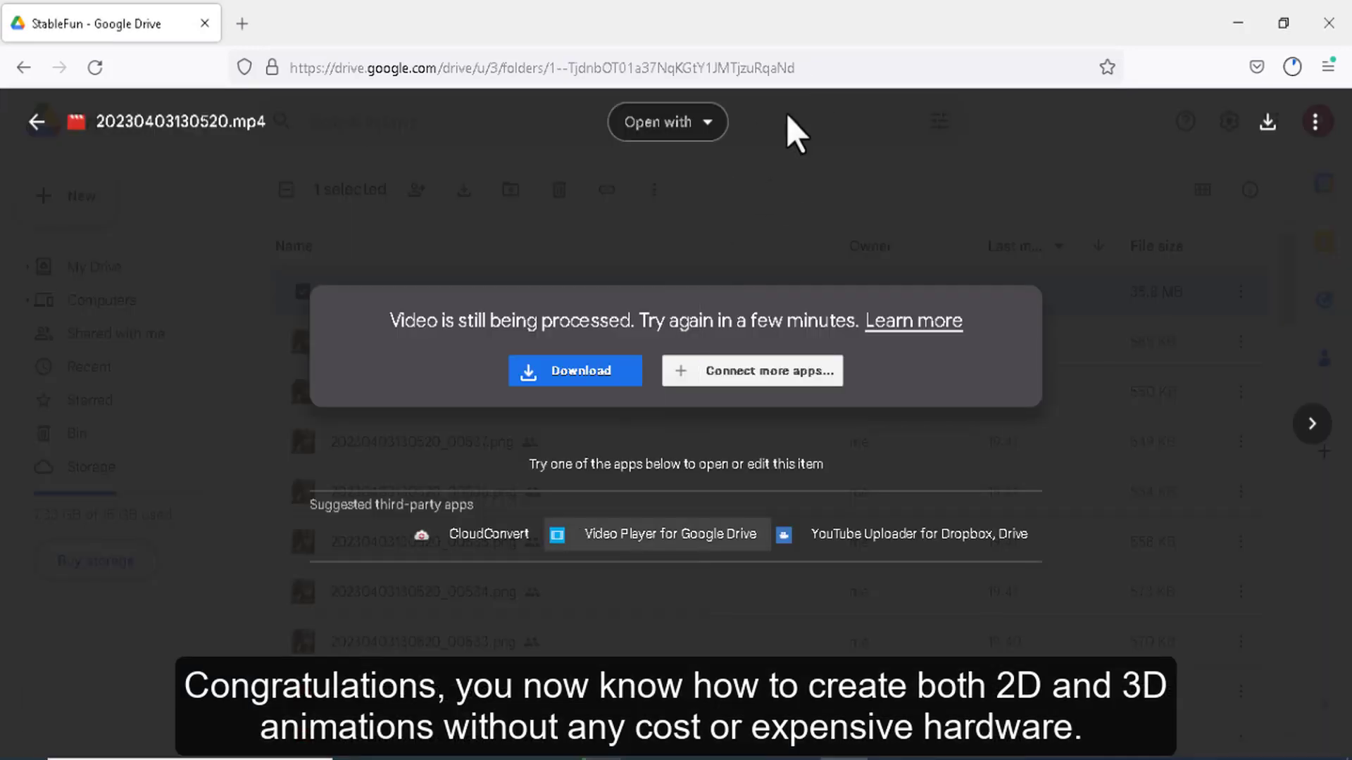
pyautogui.click(789, 117)
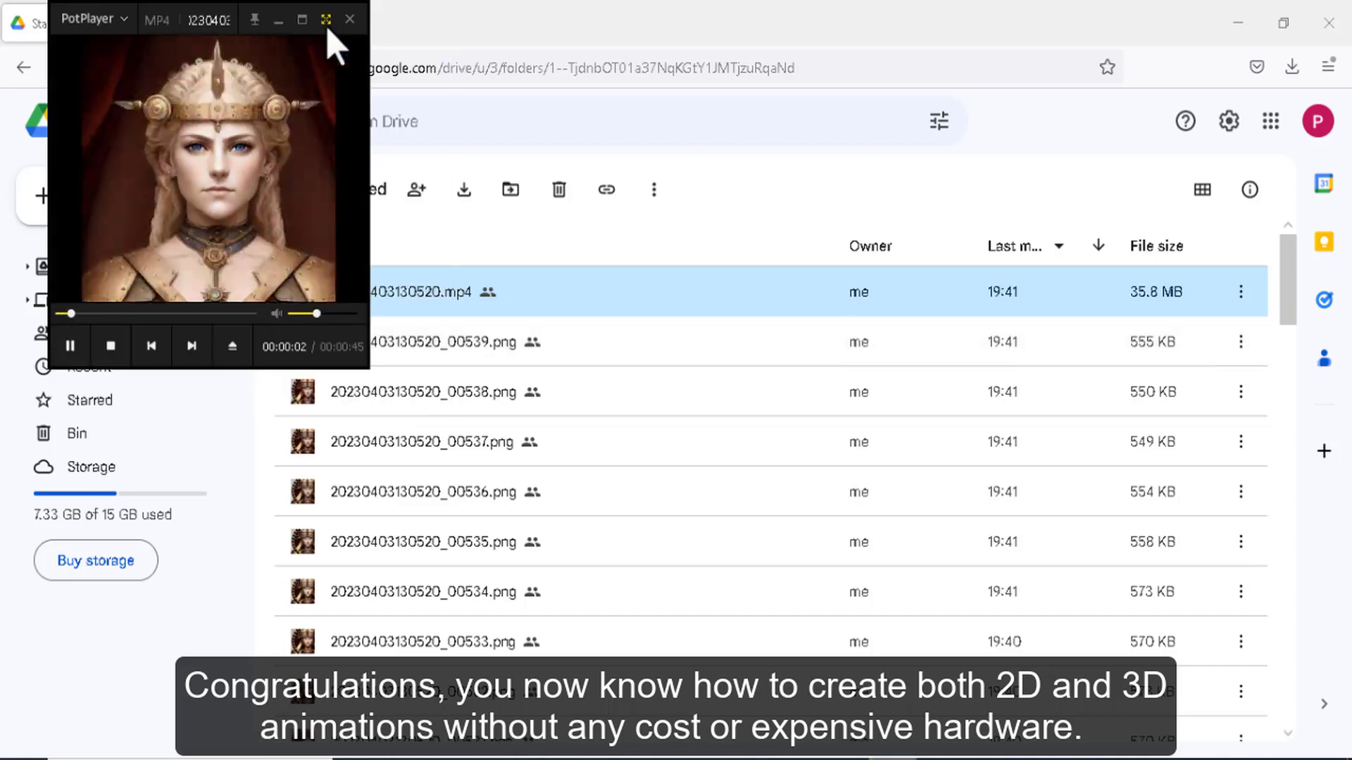
pyautogui.click(332, 21)
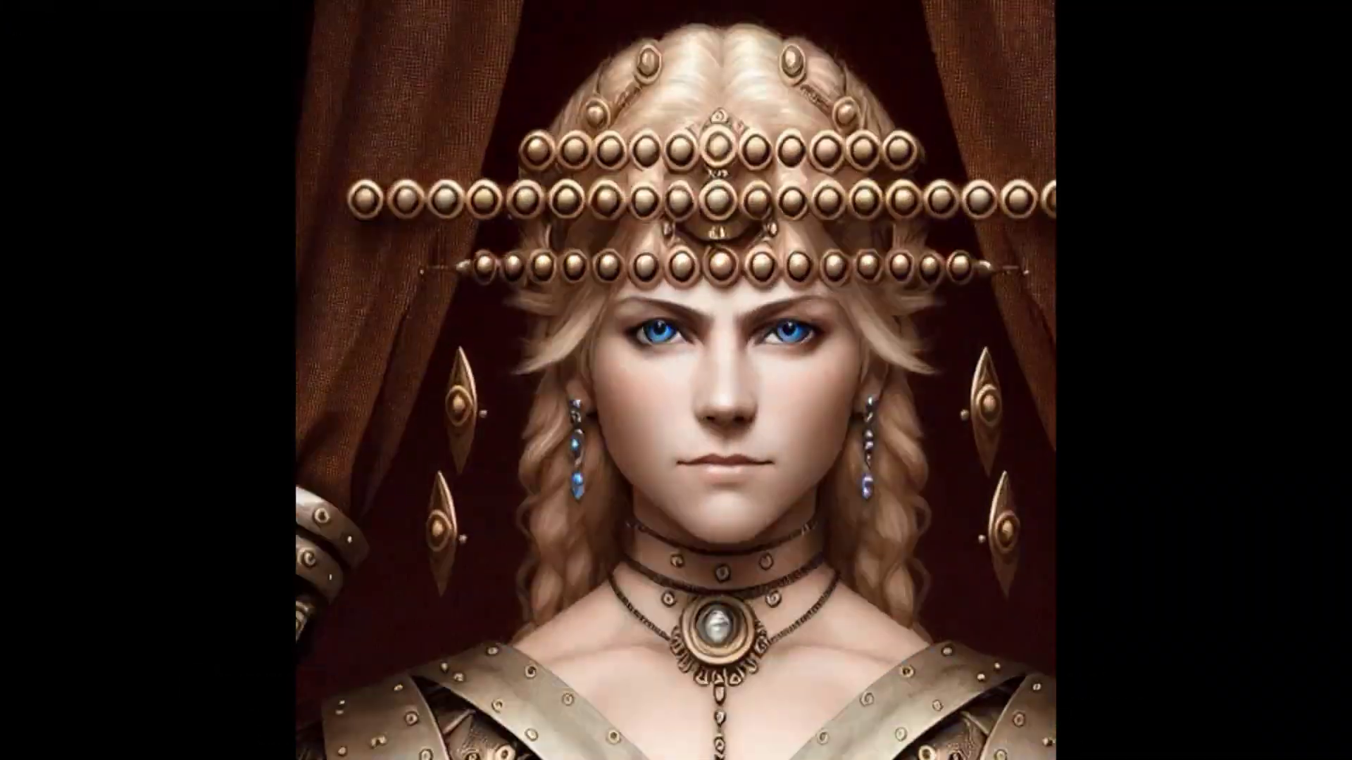